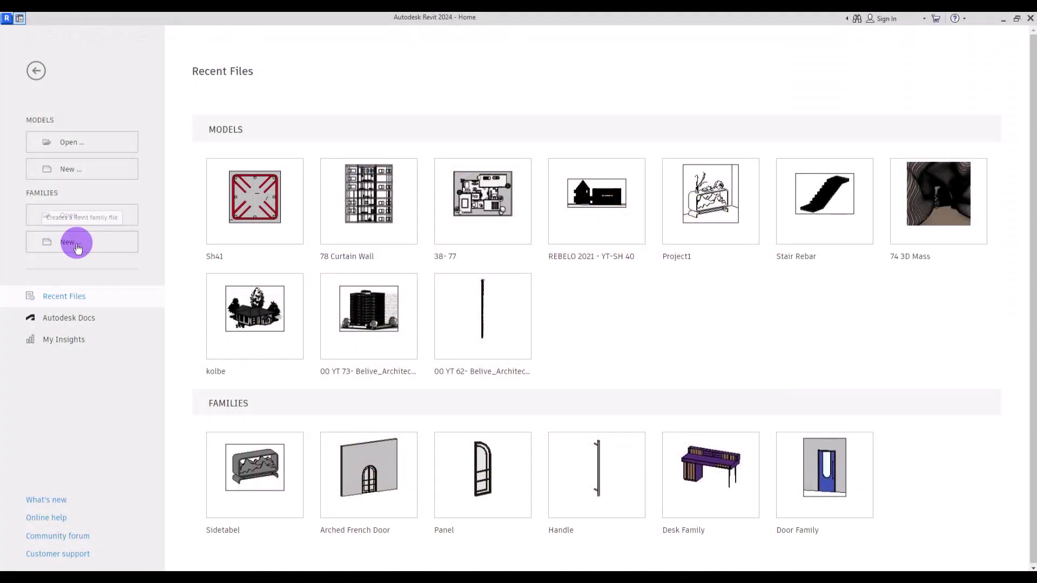
Create a new family from the Lighting Fixture ceiling based template and open its Front elevation.
click(77, 248)
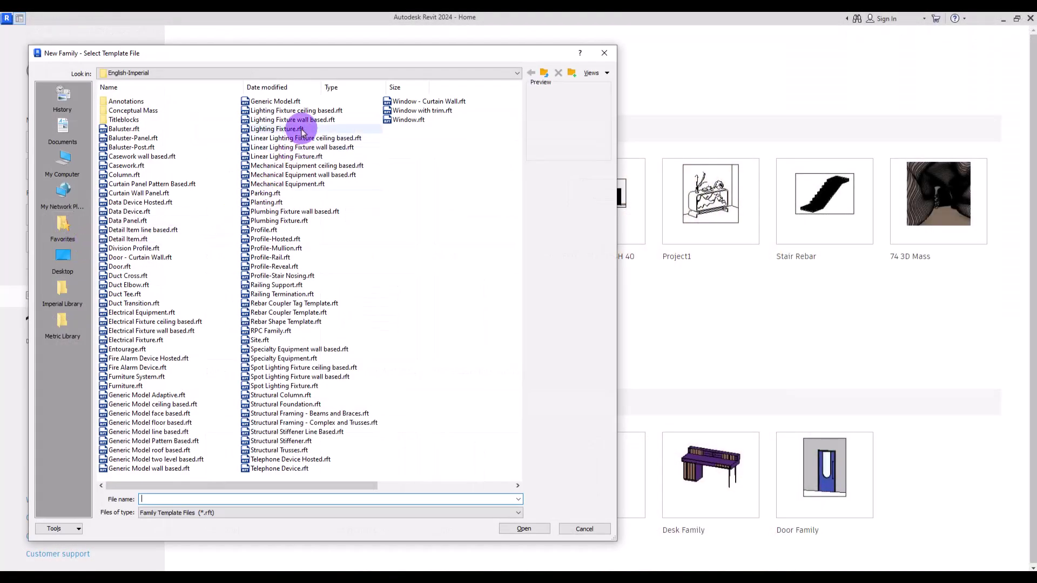
double_click(312, 112)
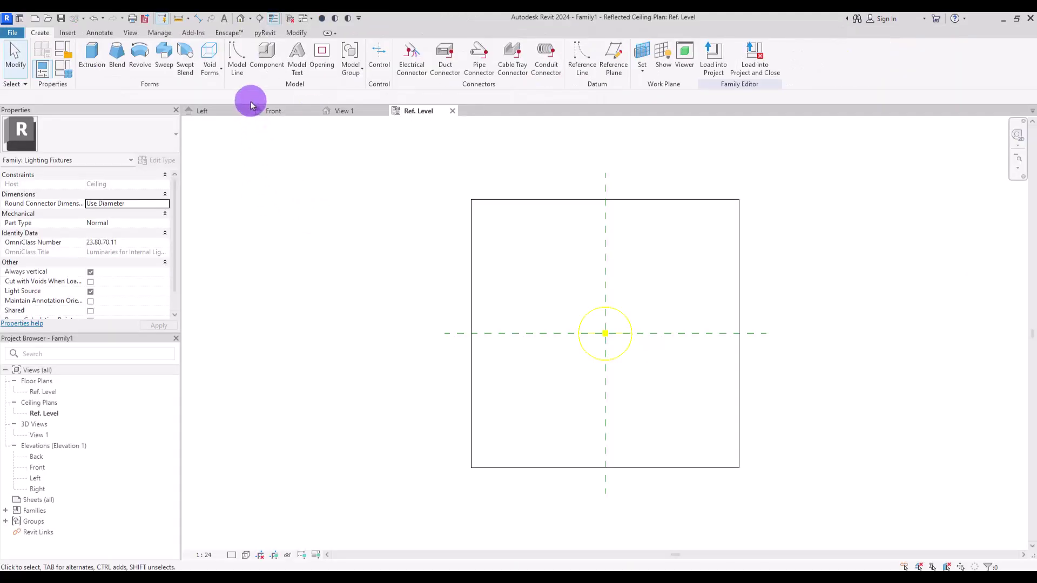
click(273, 112)
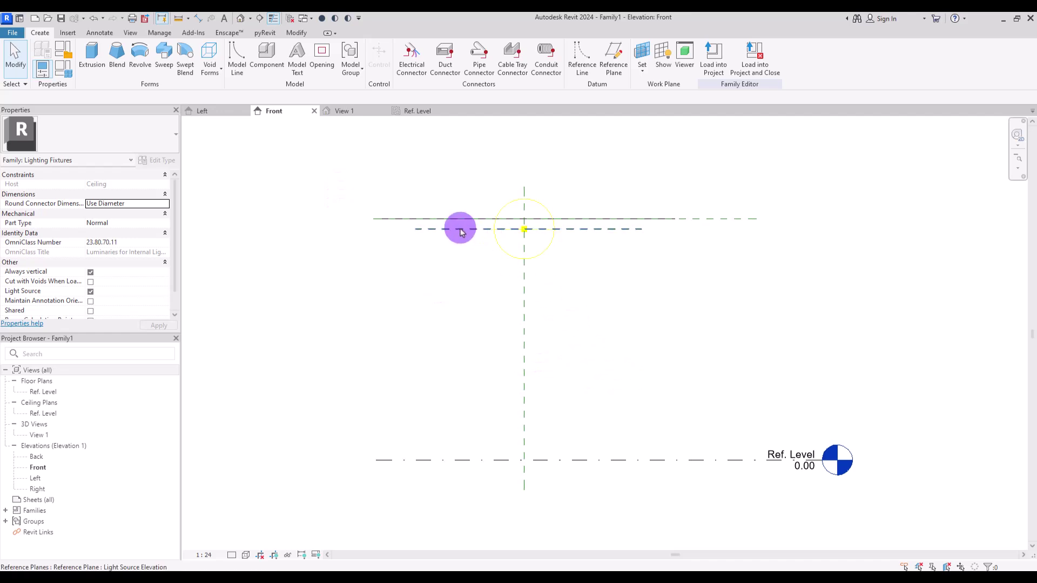
Define the light source to emit from a circle shape with hemispherical light distribution.
click(496, 250)
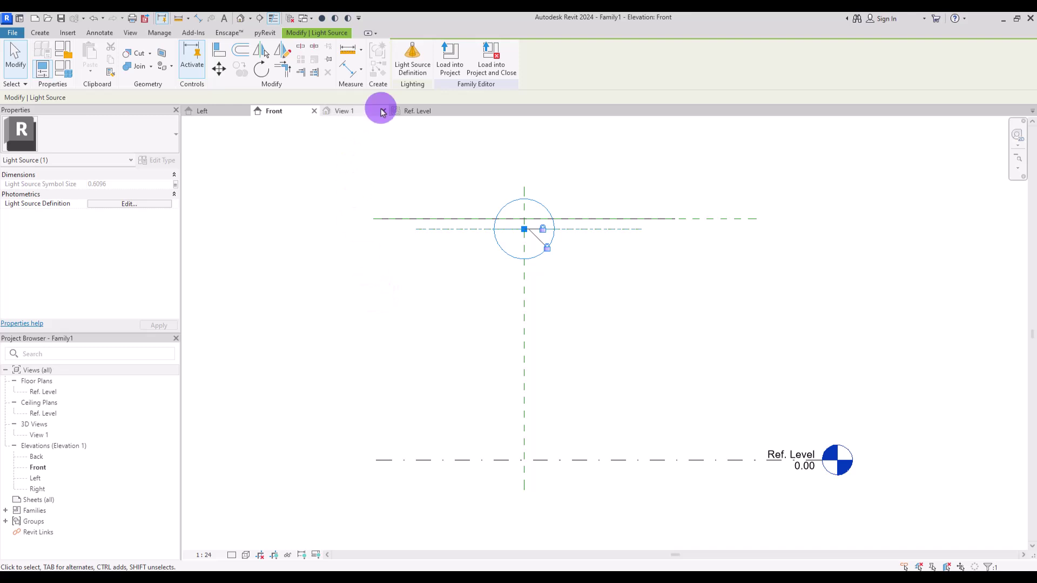
click(419, 58)
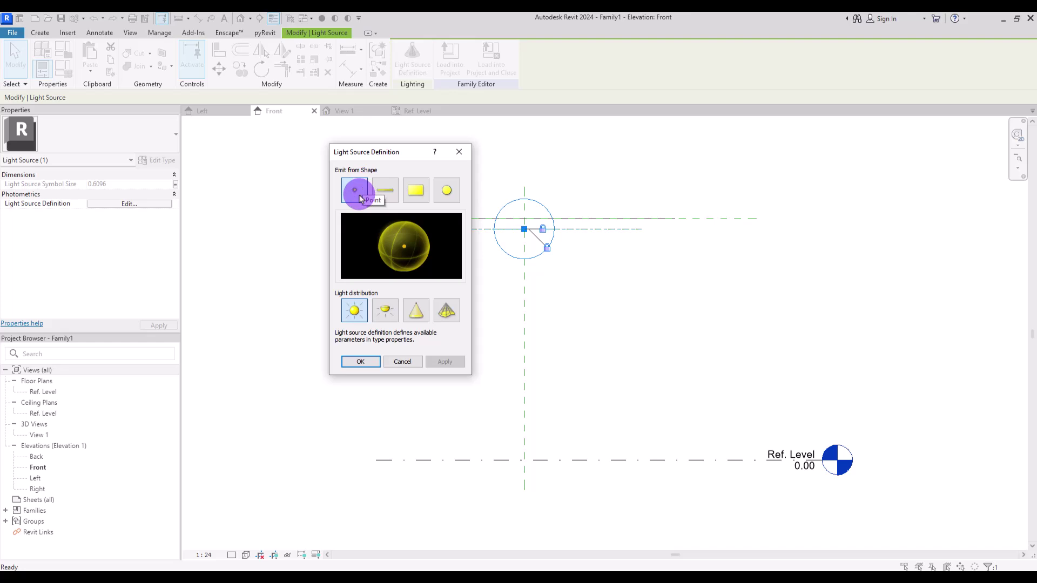
click(446, 198)
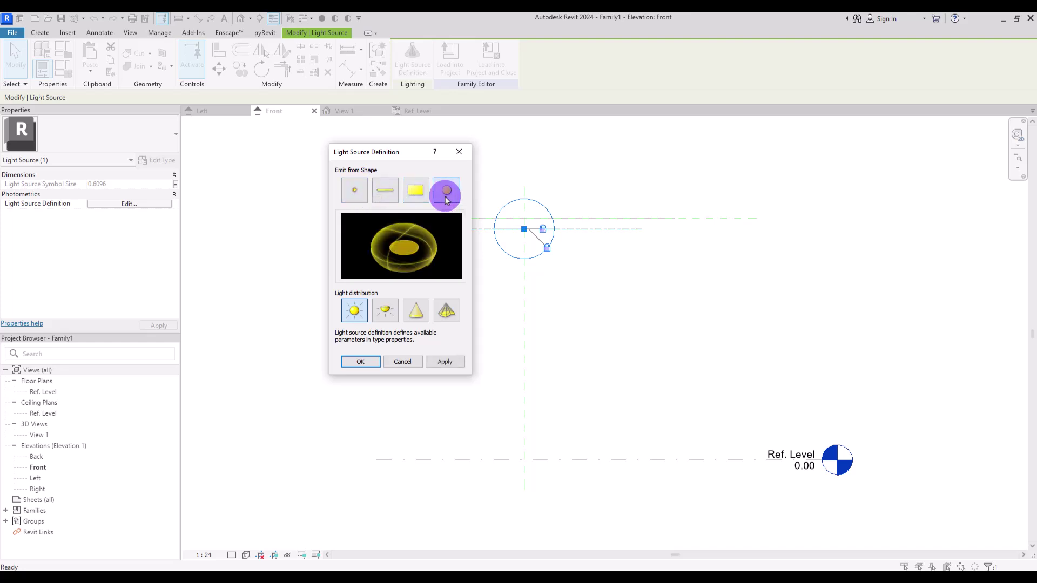
click(385, 310)
click(445, 362)
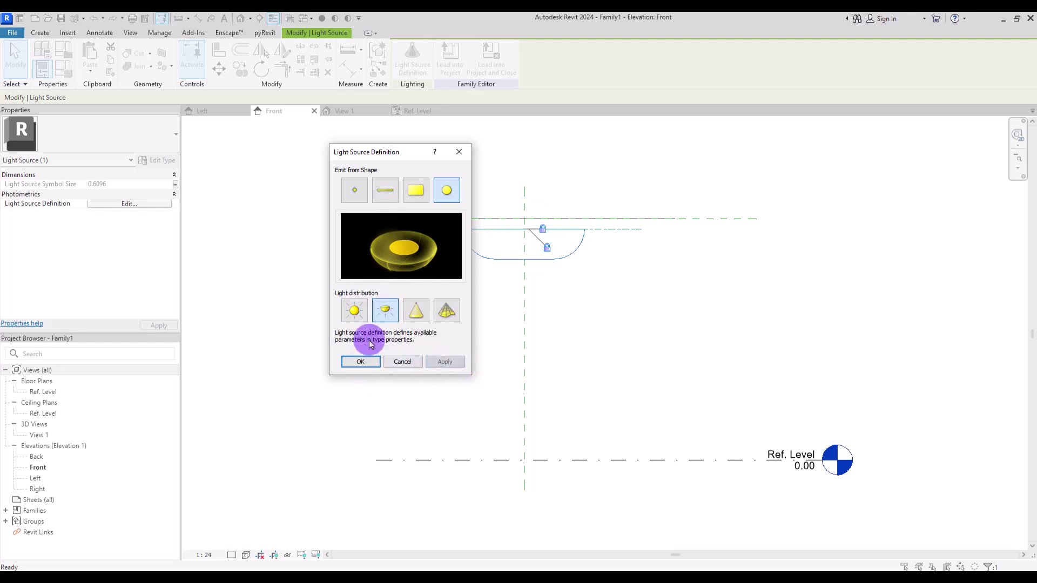
click(361, 361)
Lower the Light Source Elevation reference plane to about 0.28 below the ceiling.
click(474, 252)
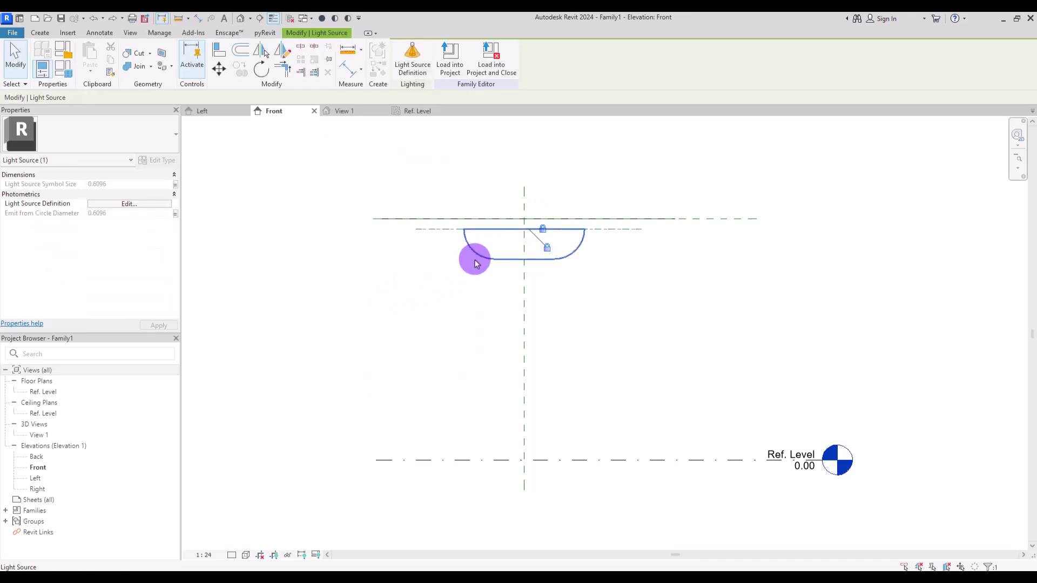
click(421, 234)
key(Down)
key(Down)
key(Down)
key(Down)
key(Down)
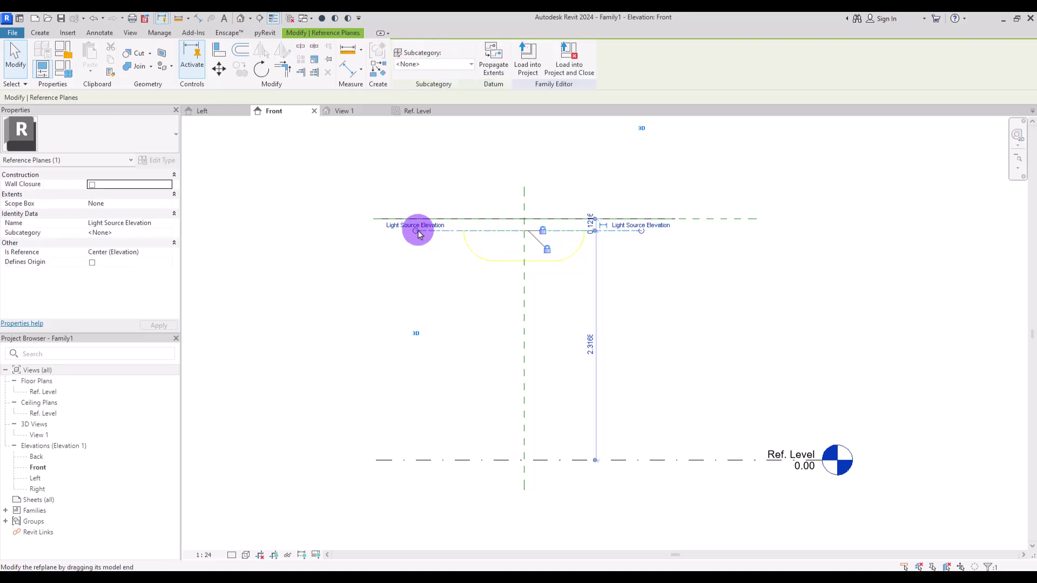
key(Down)
key(Down)
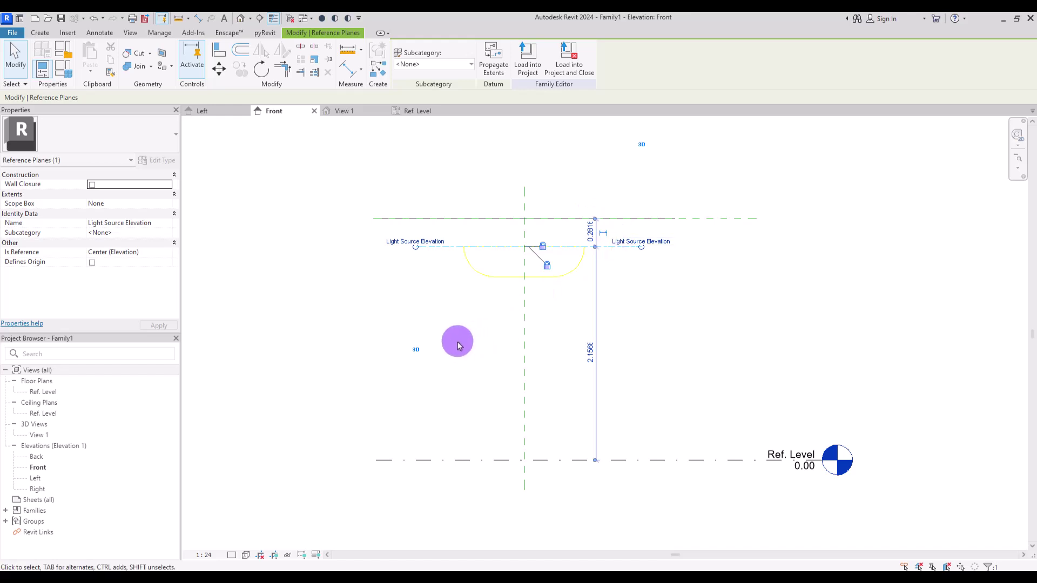
Start an extrusion in the Ref. Level ceiling plan and sketch two concentric circles at the reference plane intersection, radii about 0.42 and 0.36.
click(426, 114)
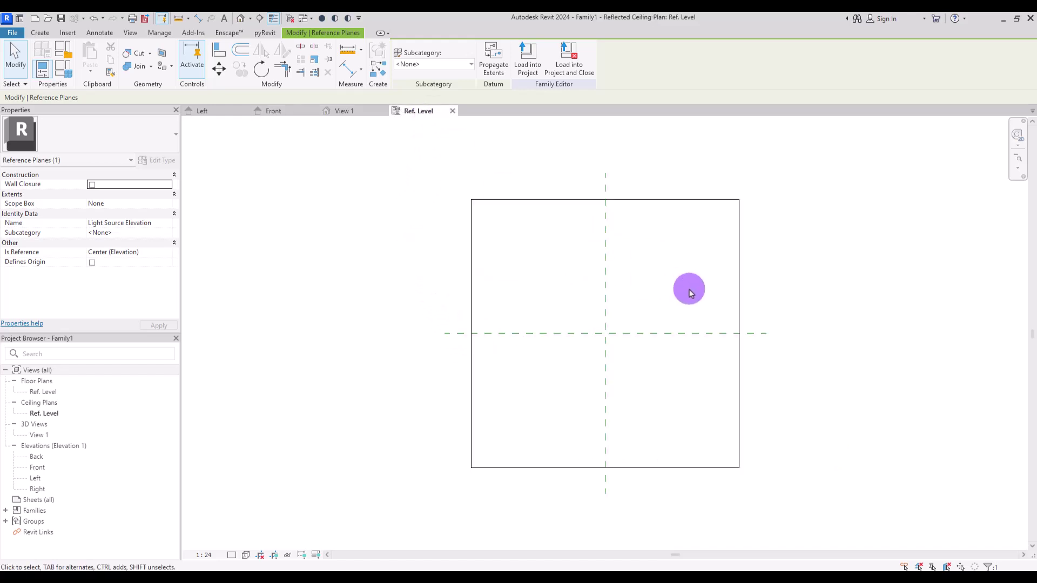
click(43, 34)
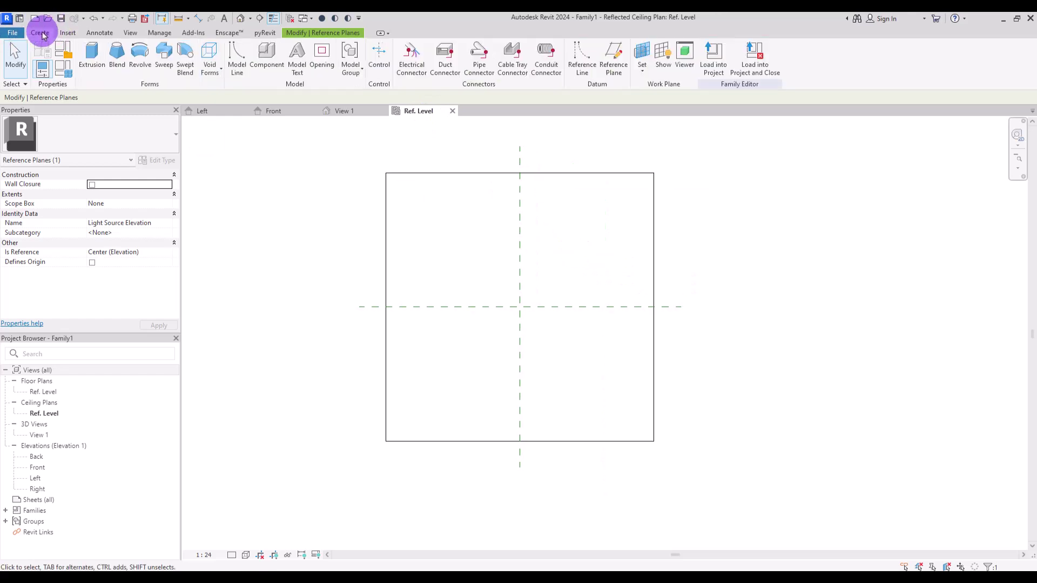
click(87, 65)
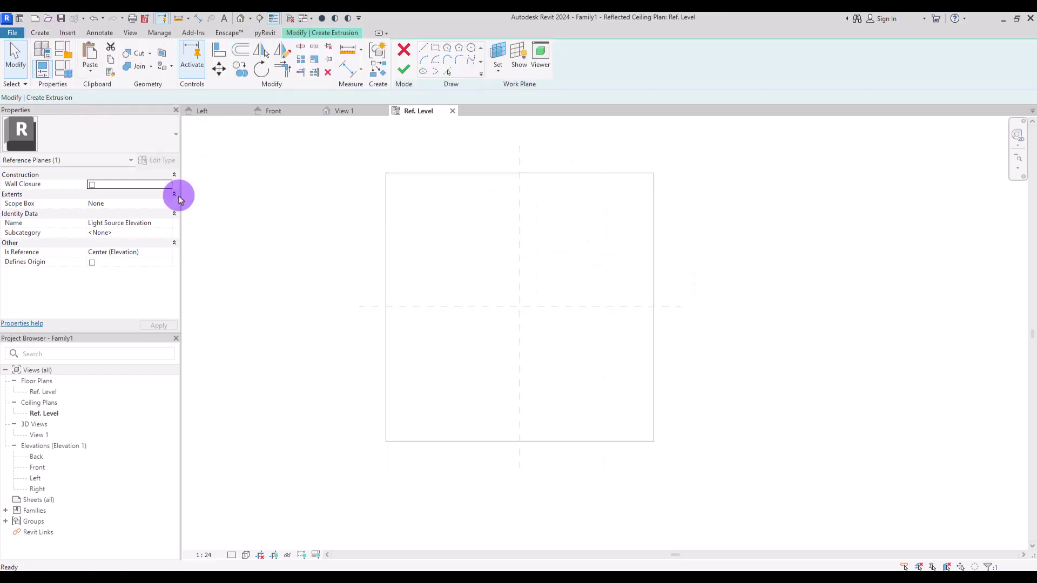
click(471, 50)
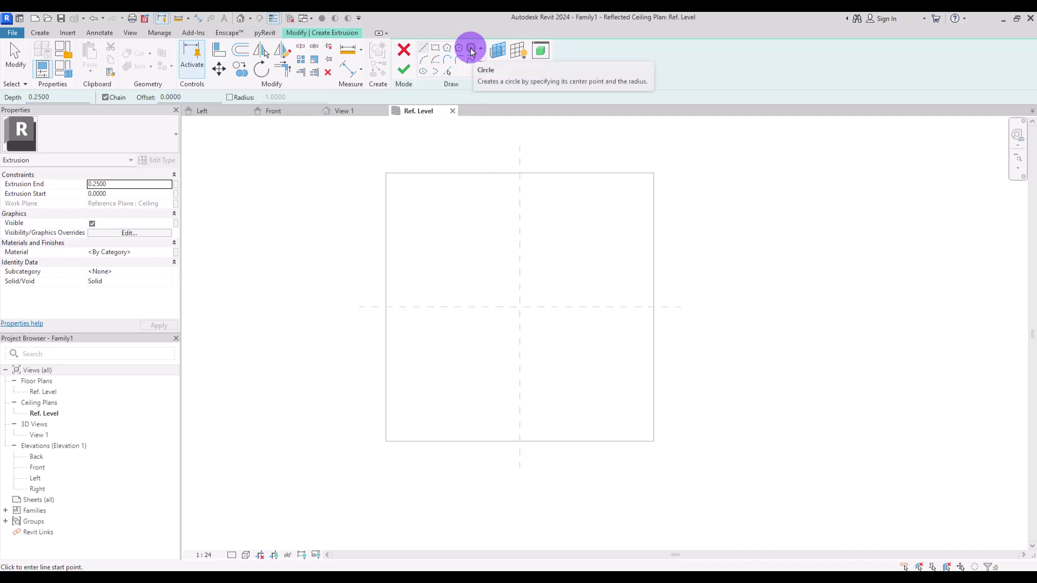
click(518, 307)
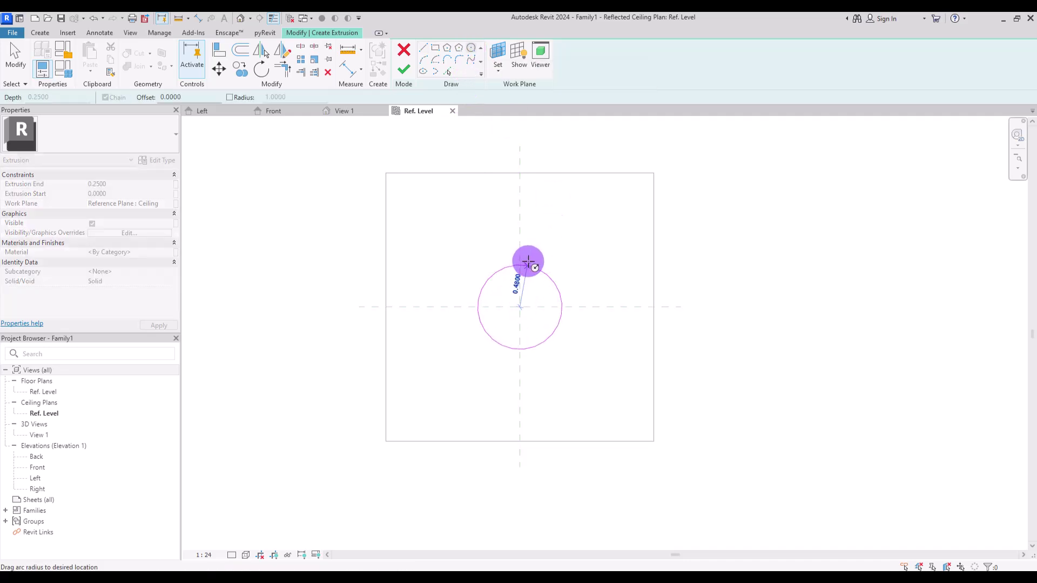
click(520, 270)
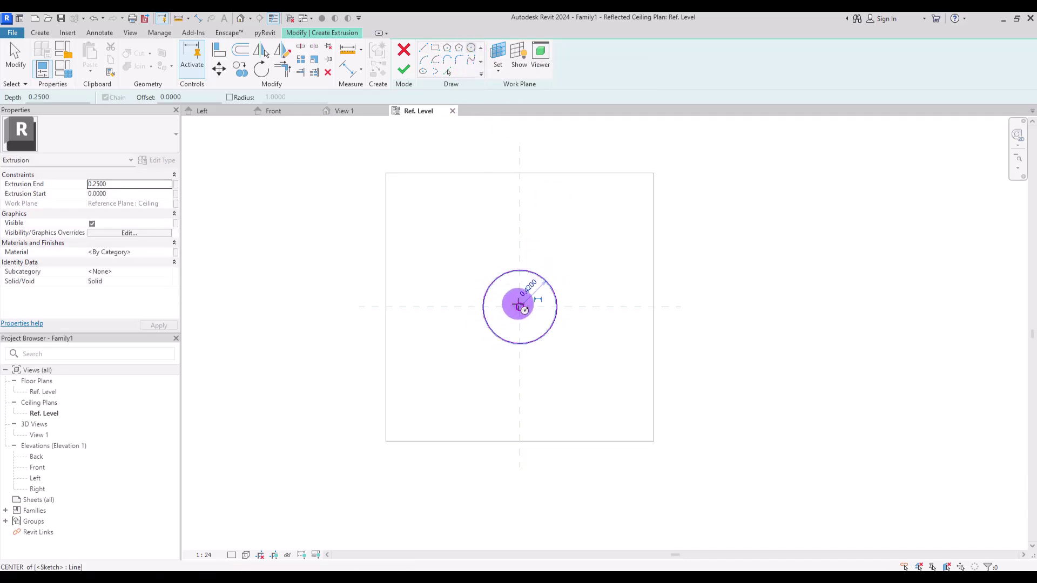
click(520, 307)
click(520, 276)
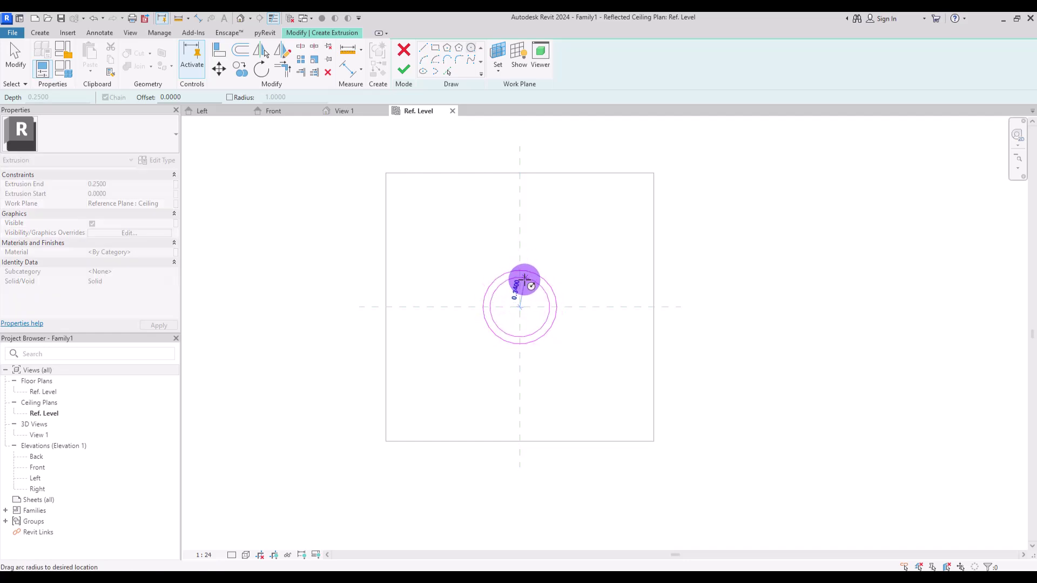
key(Escape)
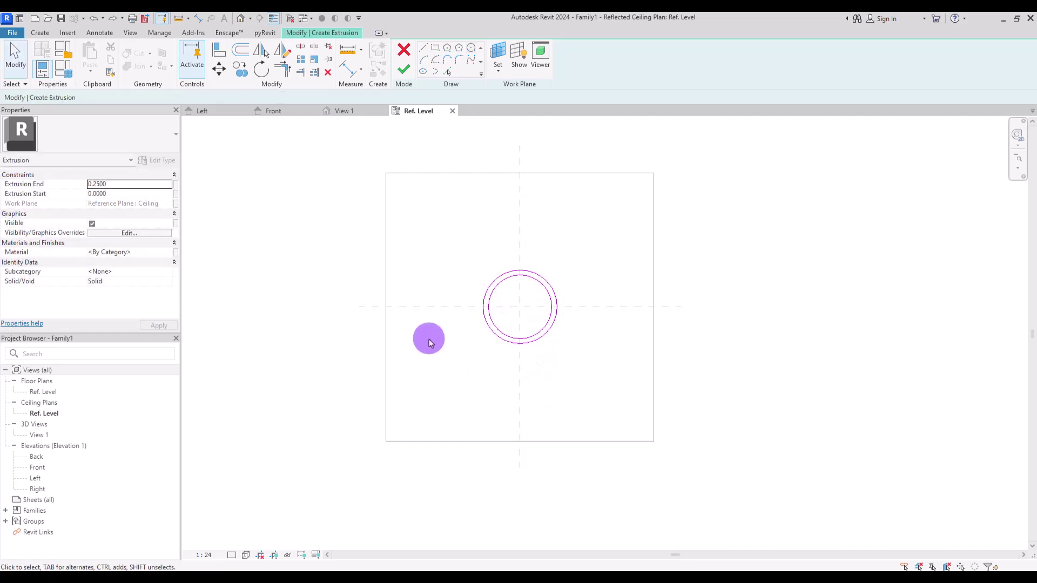
Set the inner circle's radius to 0.3 and the outer circle's radius to 0.36.
click(551, 325)
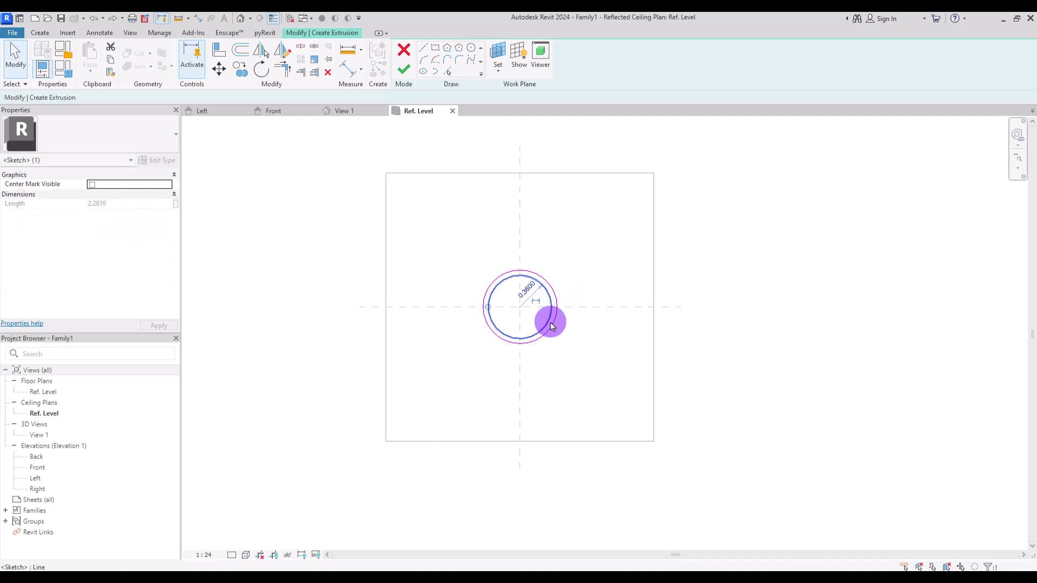
text(3)
key(Return)
click(528, 296)
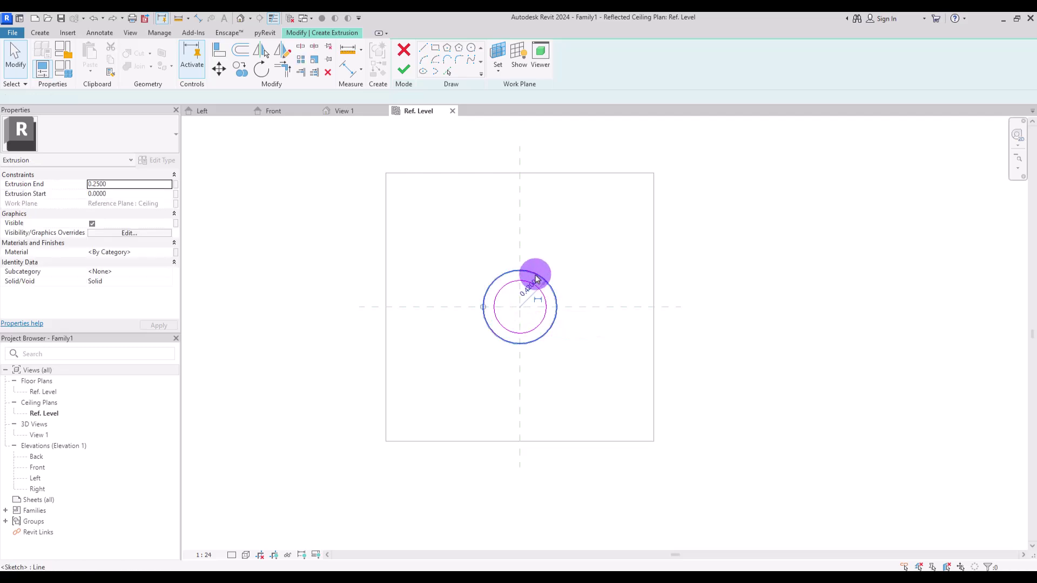
click(537, 280)
click(527, 297)
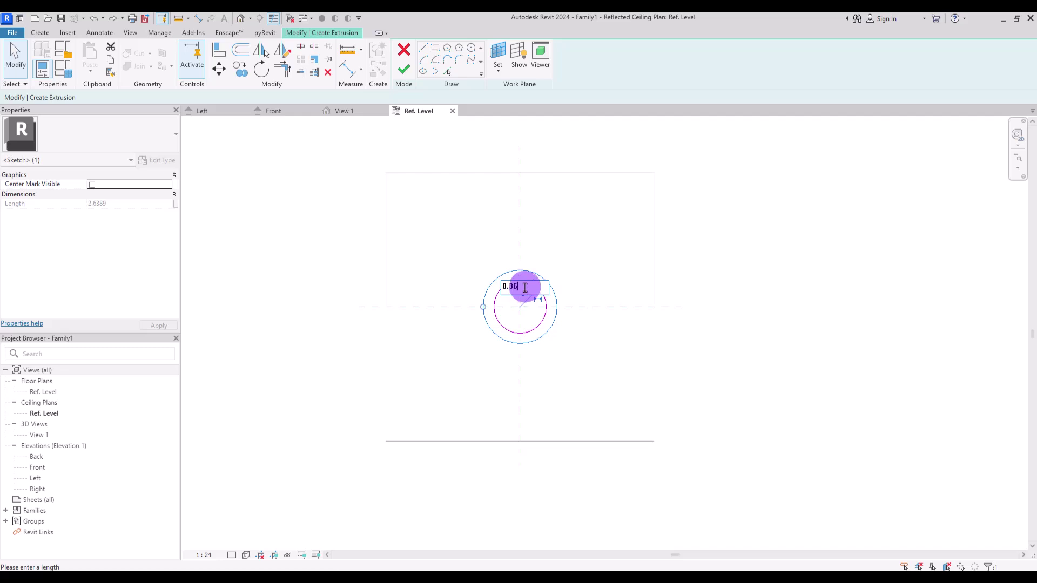
key(Return)
key(Escape)
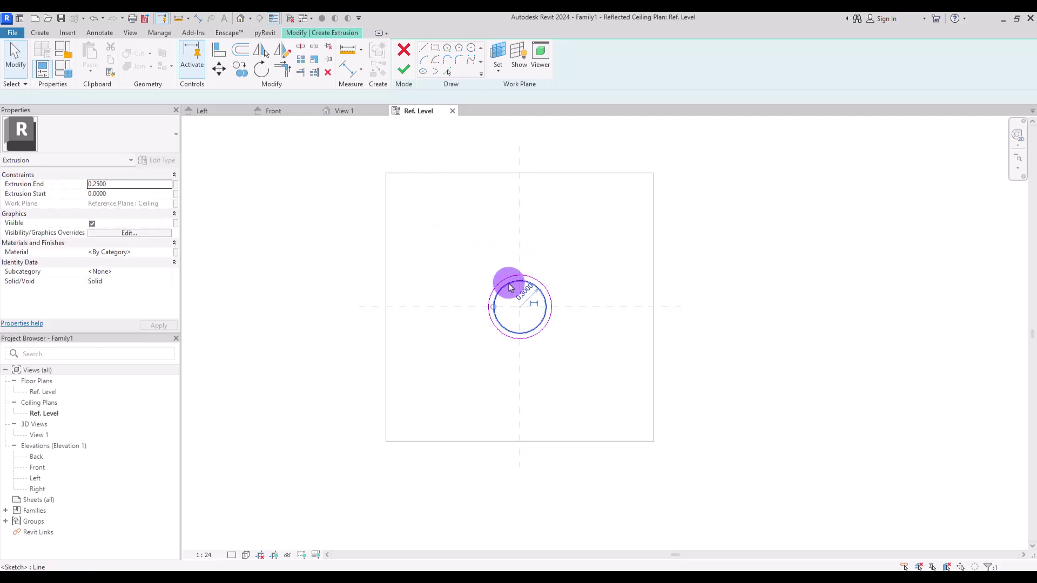
Make the center marks of both sketch circles visible.
click(510, 288)
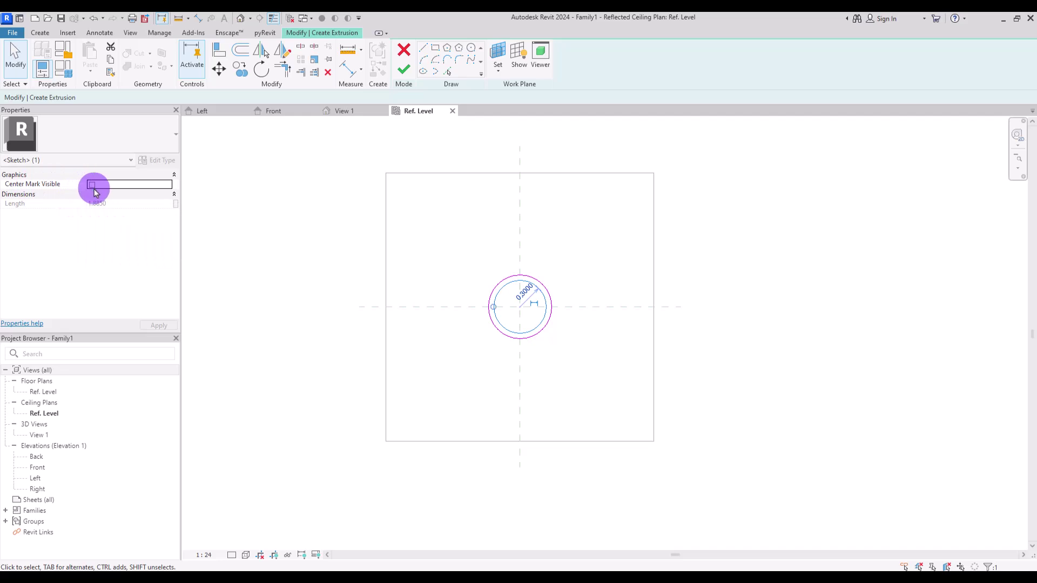
click(493, 262)
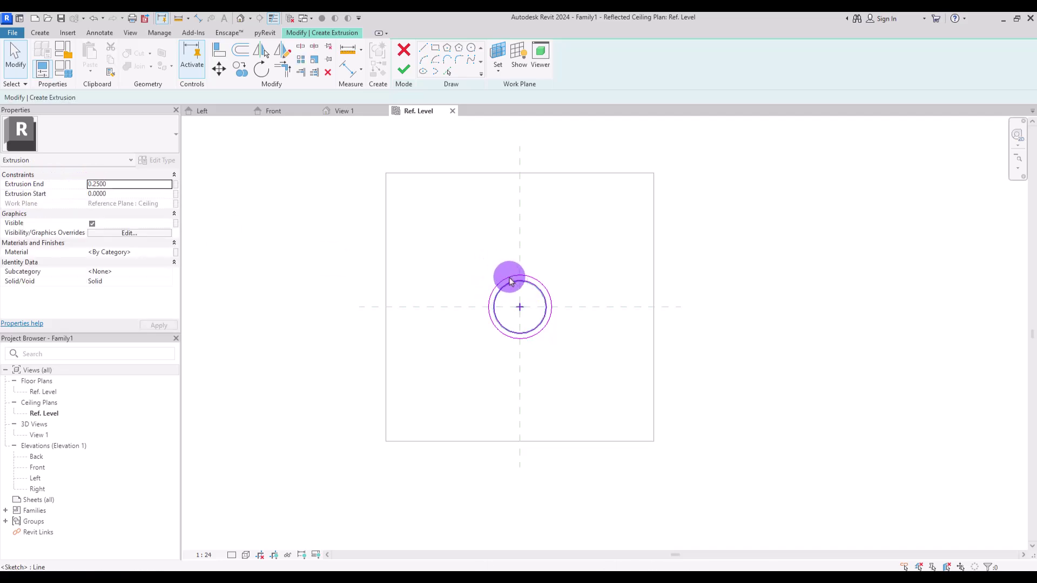
click(507, 277)
click(491, 225)
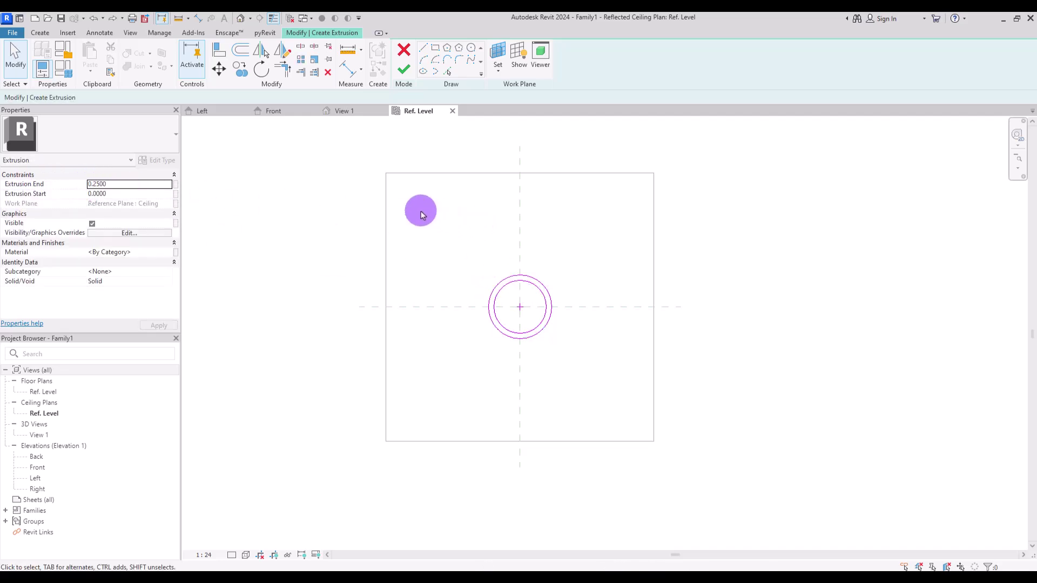
Align and lock the circles' centers to the vertical and horizontal center reference planes, and finish the extrusion.
click(218, 50)
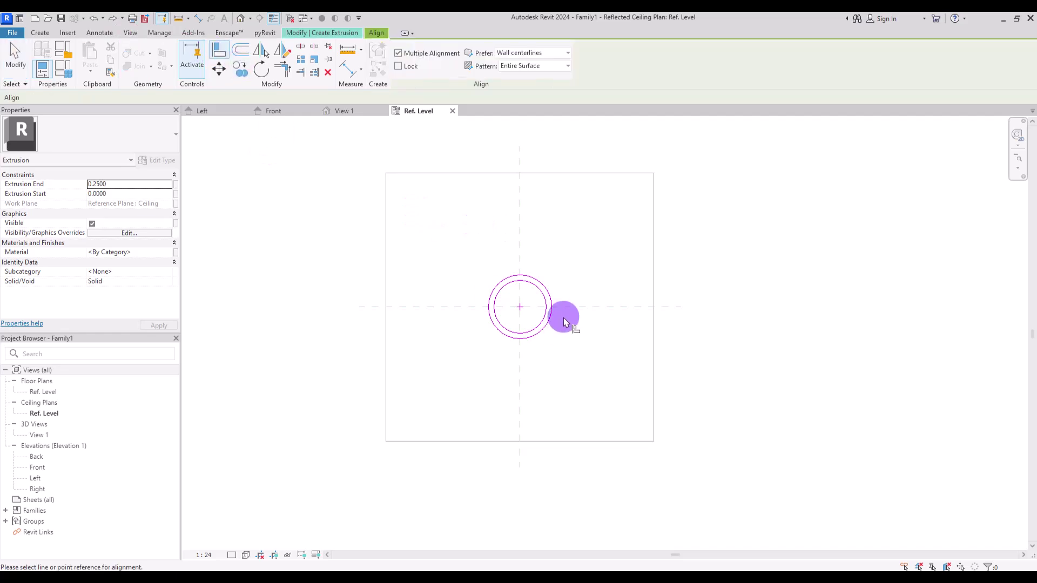
click(527, 249)
click(520, 306)
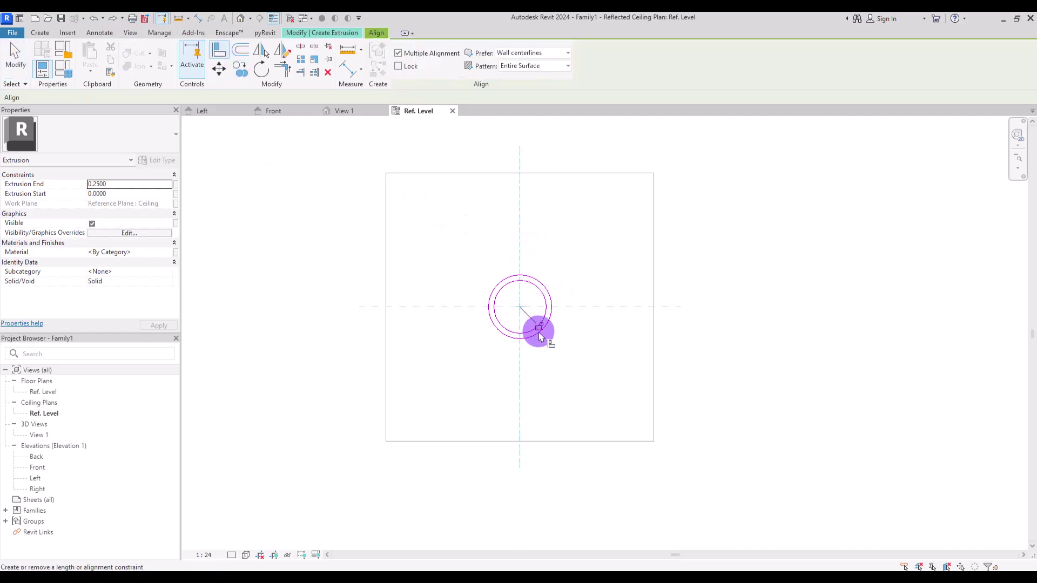
click(581, 307)
click(520, 307)
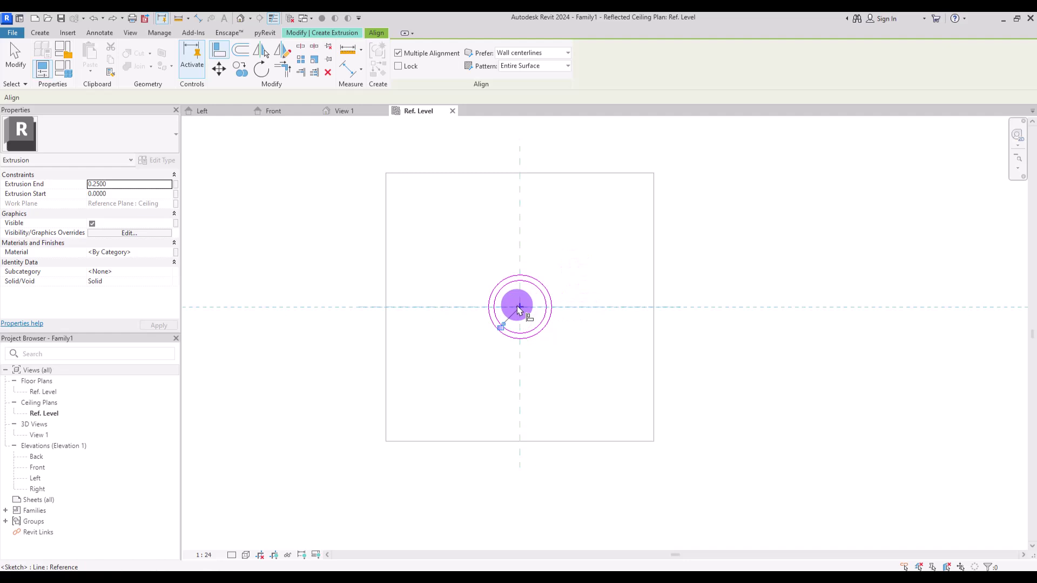
key(Escape)
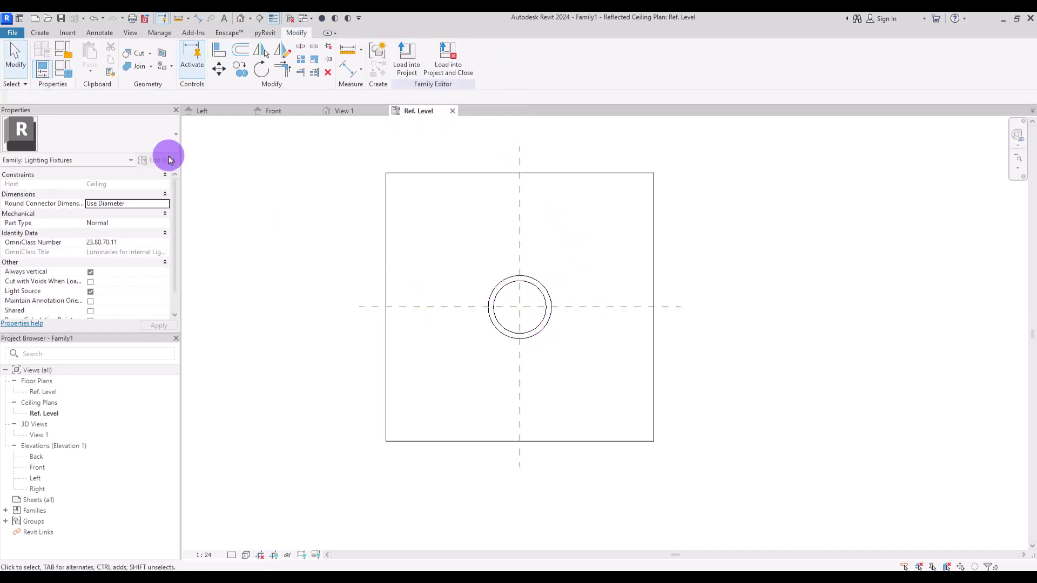
Draw a horizontal reference plane in the Front elevation between the ceiling and the Light Source Elevation plane.
click(279, 113)
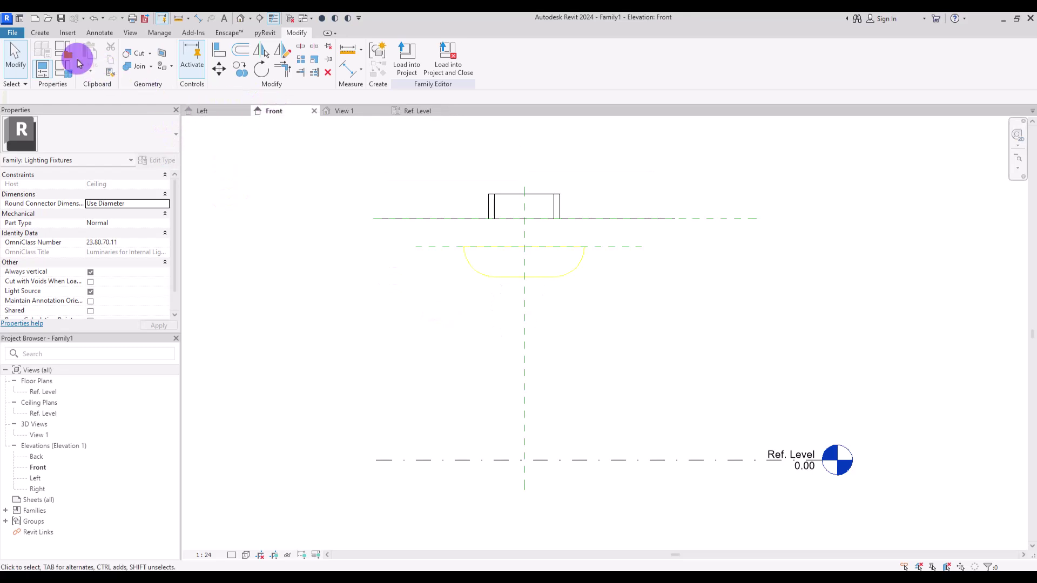
click(40, 33)
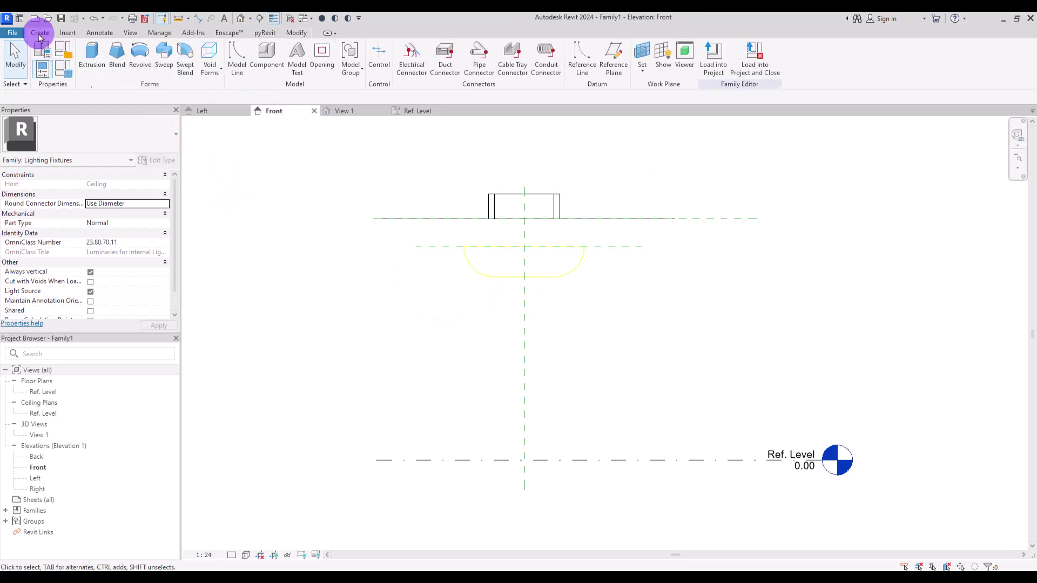
click(612, 61)
click(416, 235)
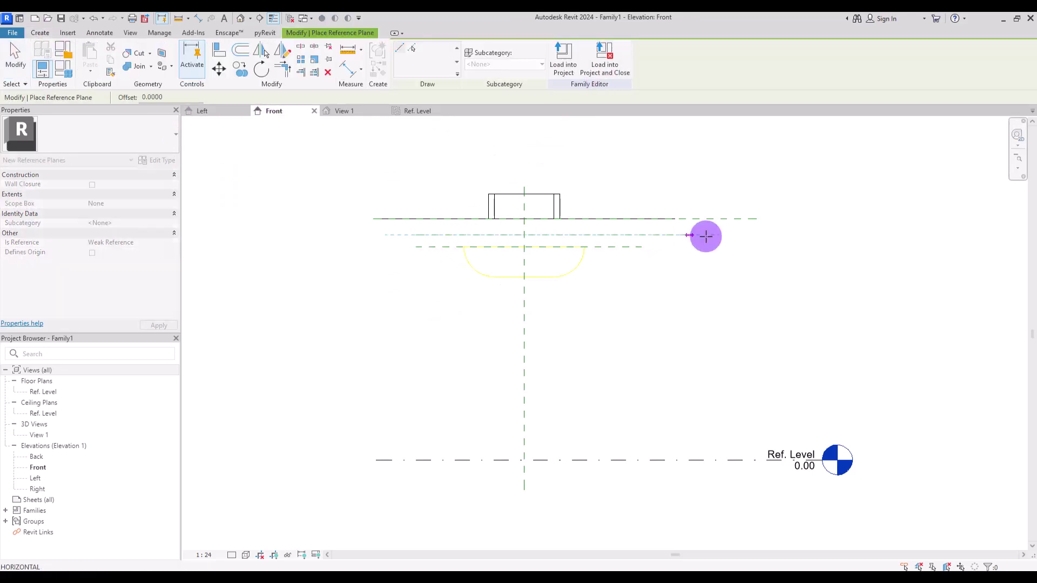
click(641, 235)
key(Escape)
key(Escape)
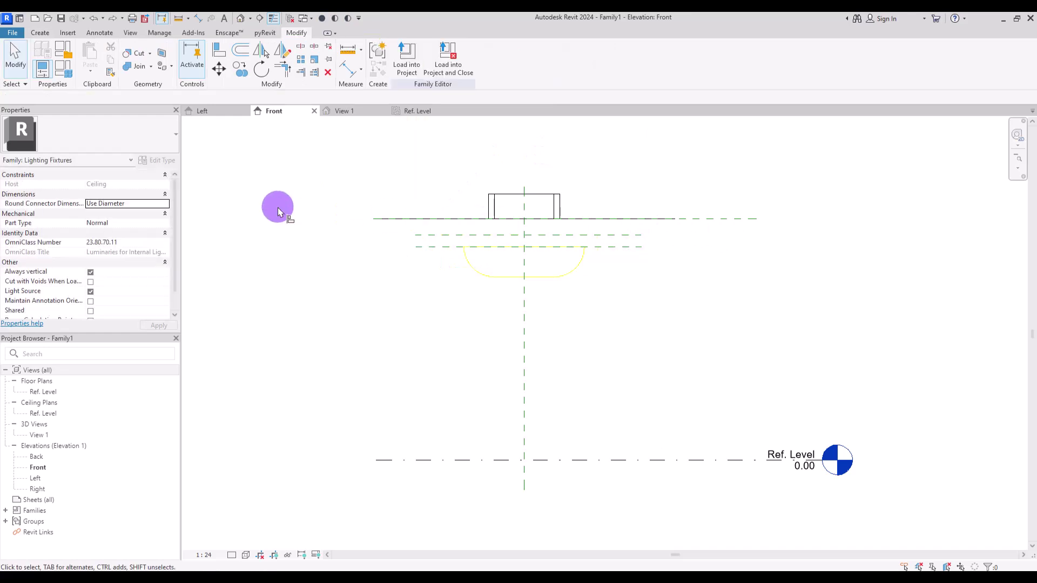
Align and lock the ring extrusion's lower edge to the Light Source Elevation reference plane.
click(216, 52)
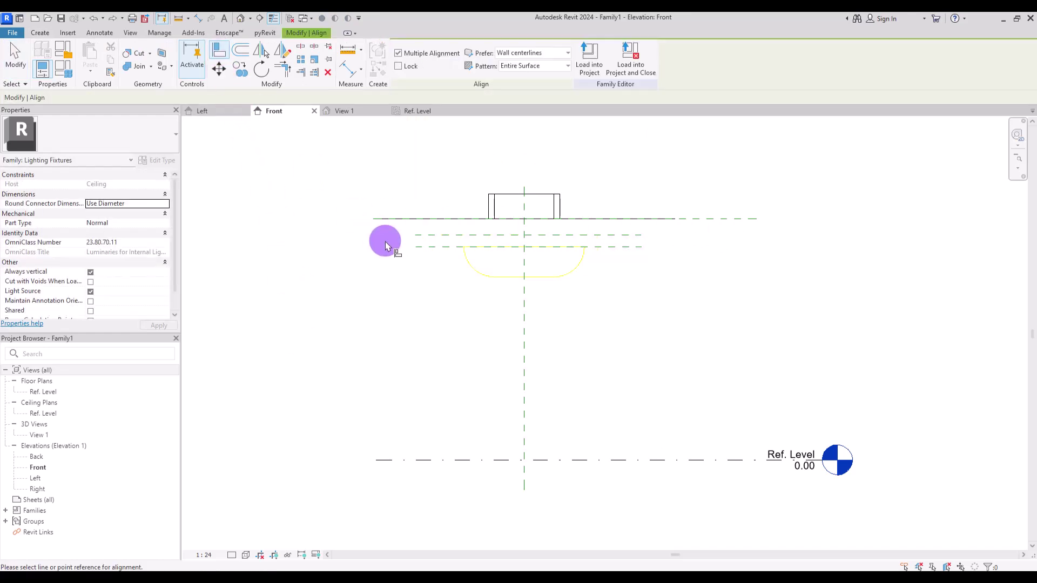
click(435, 247)
click(509, 219)
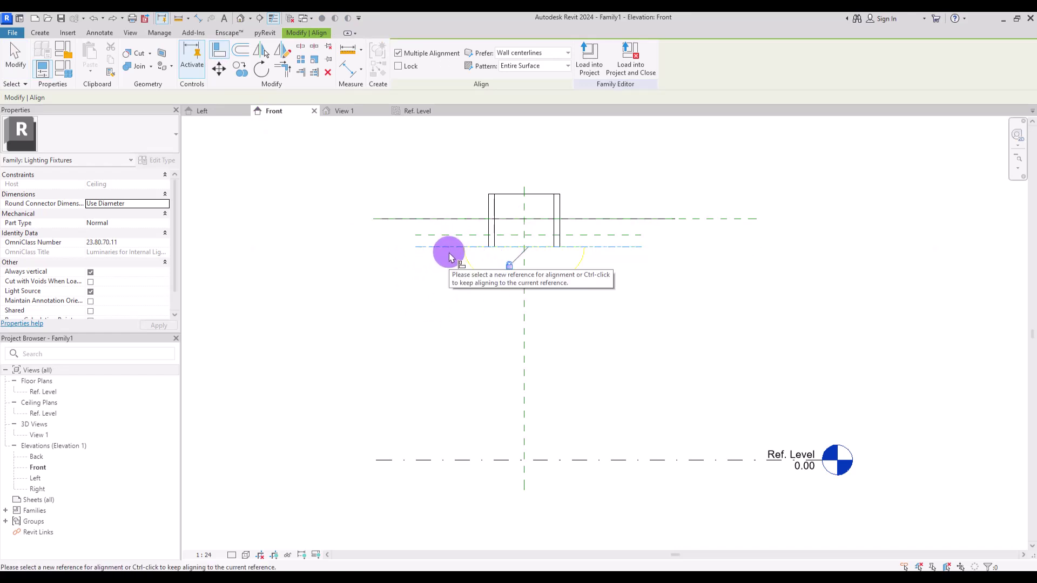
Align and lock the ring extrusion's upper edge to the horizontal reference plane between the ceiling and the Light Source Elevation plane.
key(Escape)
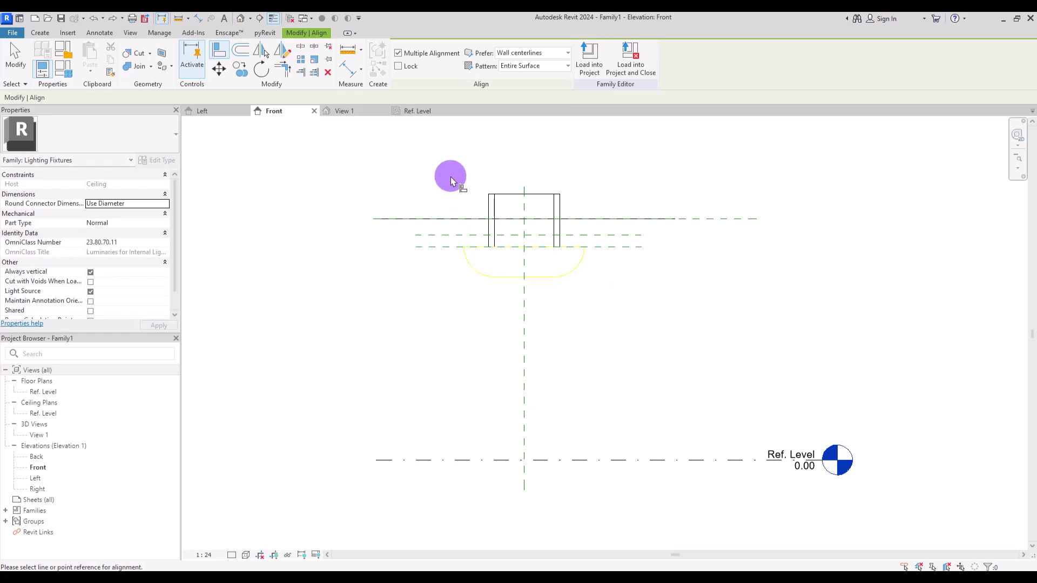
click(454, 234)
click(497, 194)
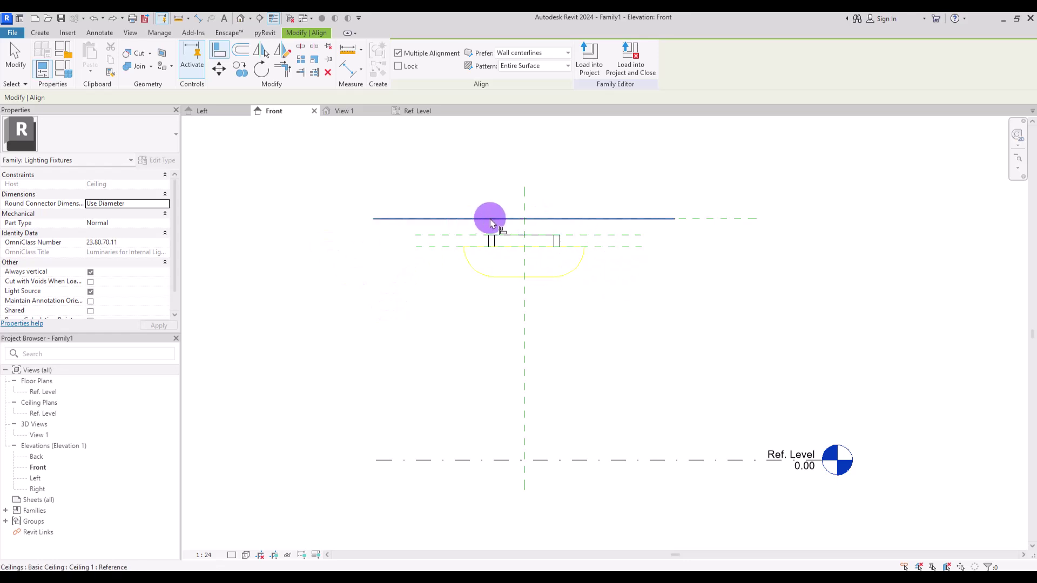
key(Escape)
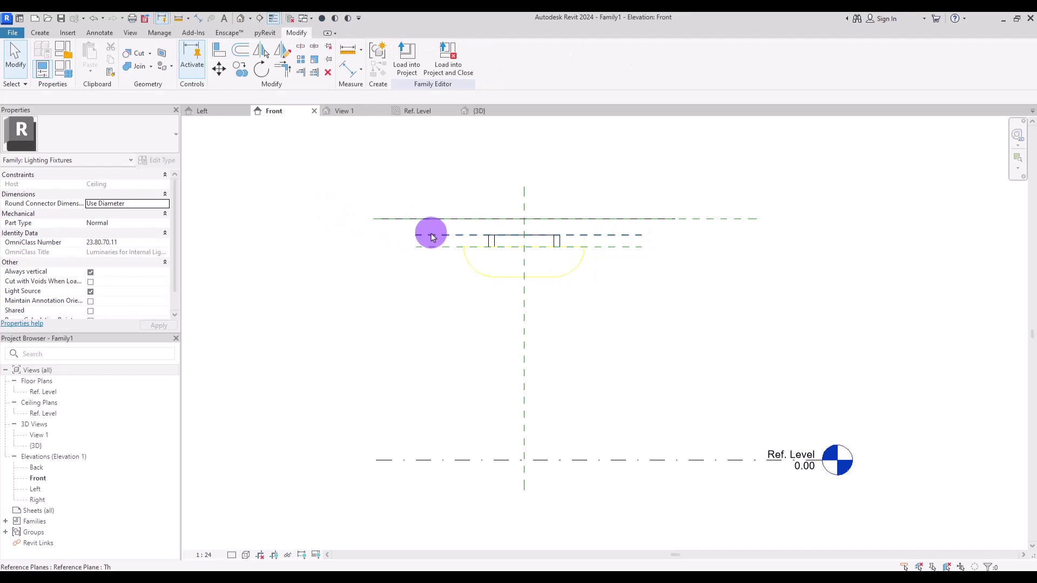
Place an aligned dimension between the ring's upper reference plane and the Light Source Elevation plane.
click(347, 69)
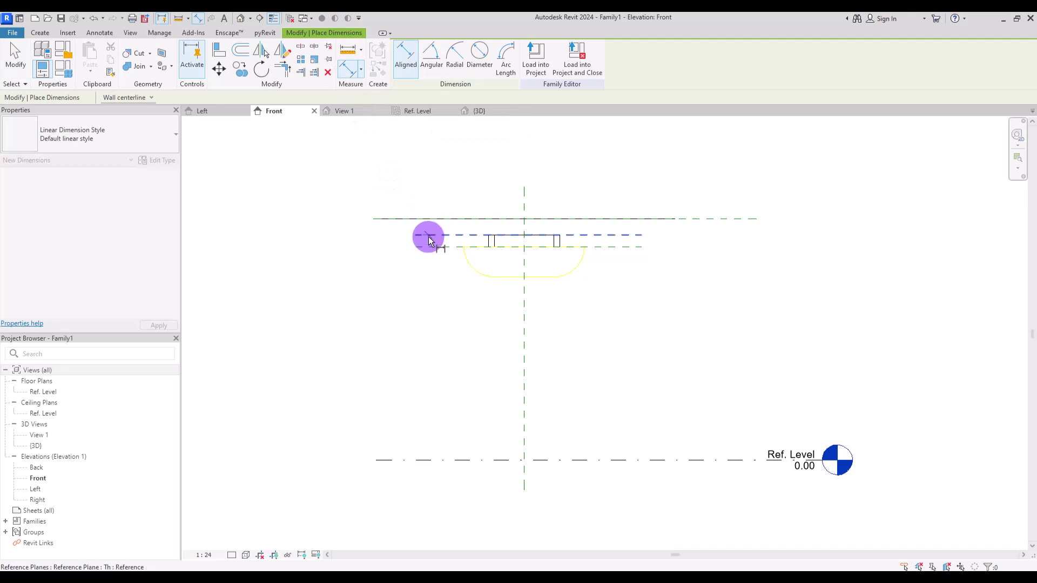
click(426, 236)
click(429, 246)
click(440, 296)
key(Escape)
key(Escape)
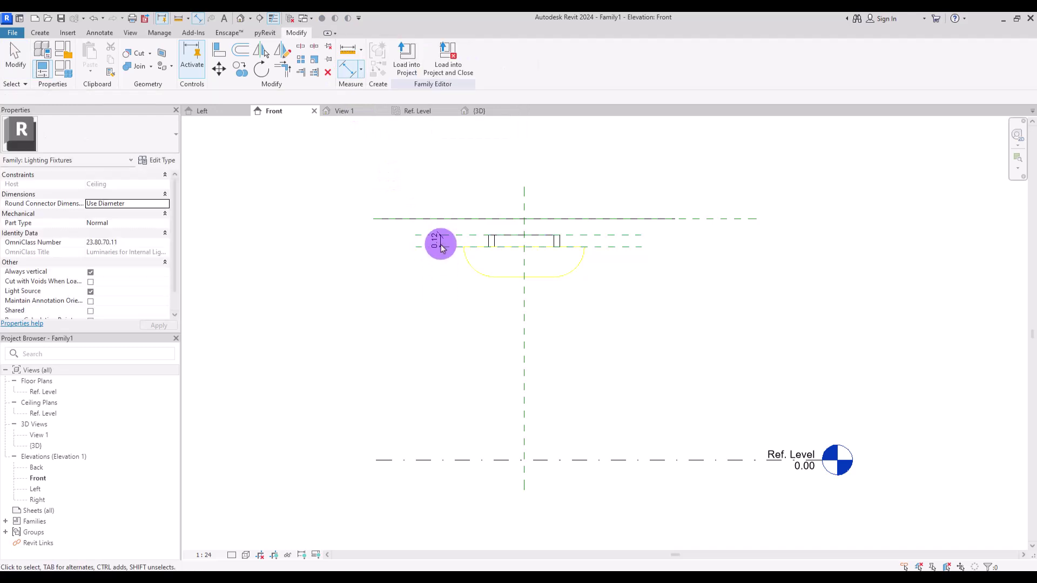
Set the distance between the ring's upper reference plane and the Light Source Elevation plane to 0.10.
click(443, 241)
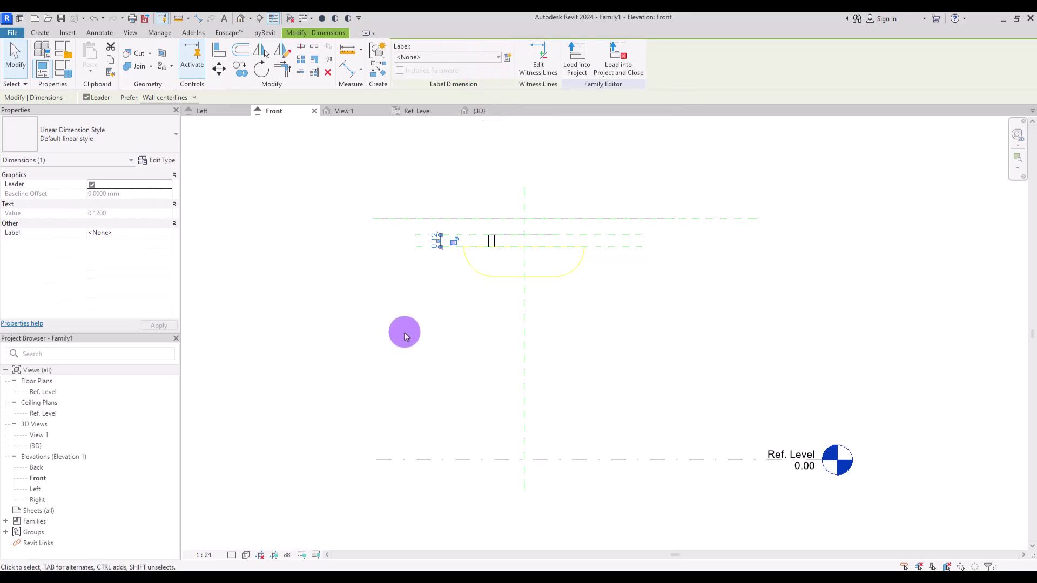
click(406, 336)
click(457, 236)
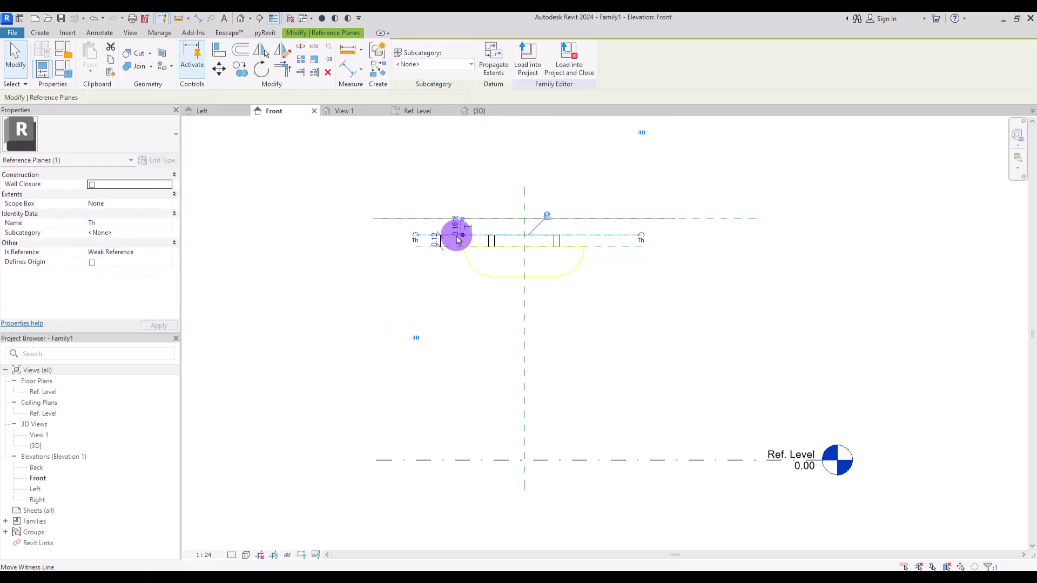
click(437, 243)
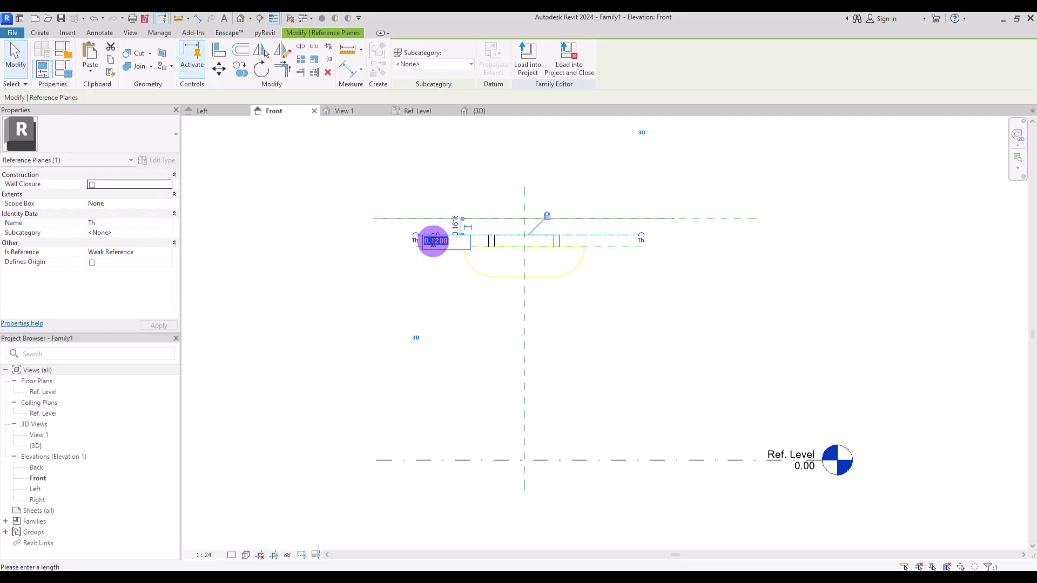
text(0.18)
key(Return)
click(424, 192)
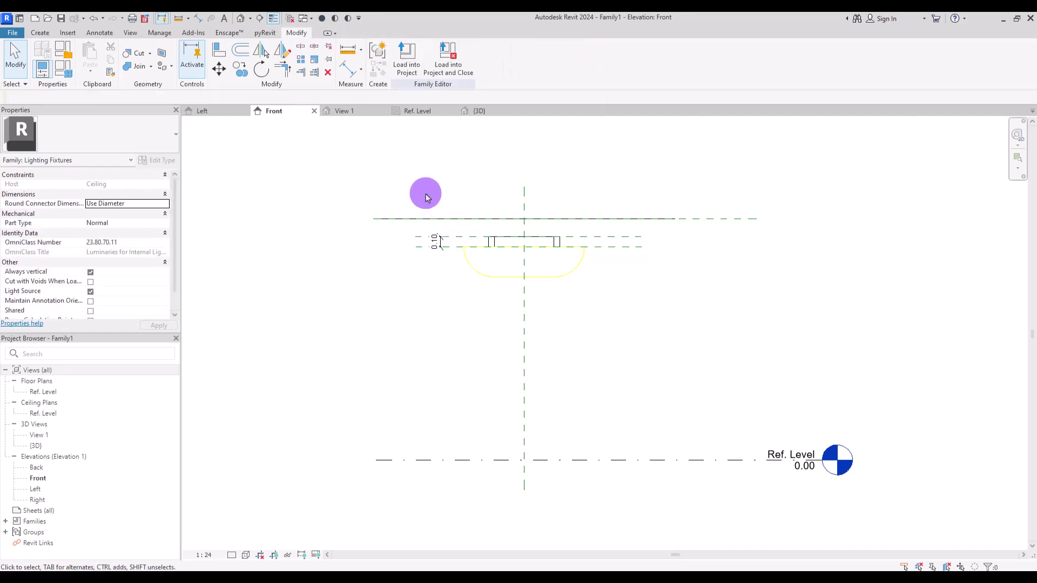
click(438, 249)
click(375, 291)
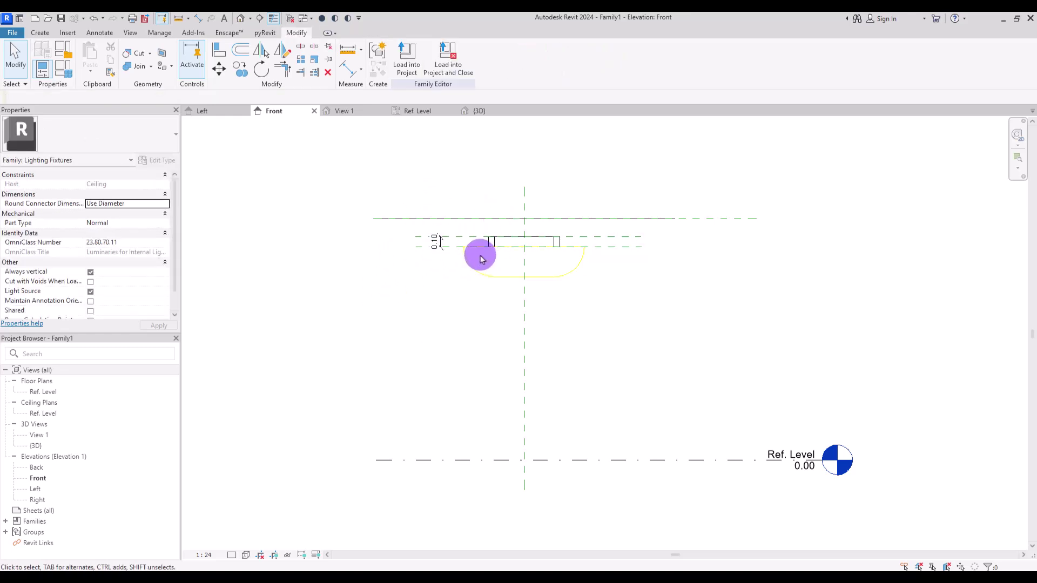
Start a void extrusion sketch with picked lines on the ring's upper and lower planes and the center plane, plus vertical lines offset 0.1 both sides.
scroll(481, 258, up, 5)
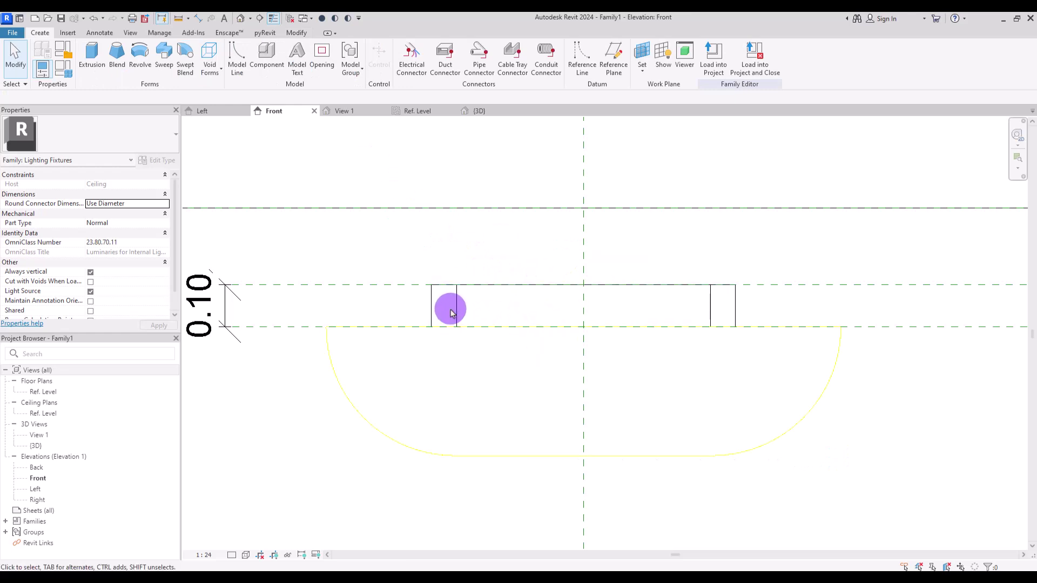
click(210, 62)
click(448, 72)
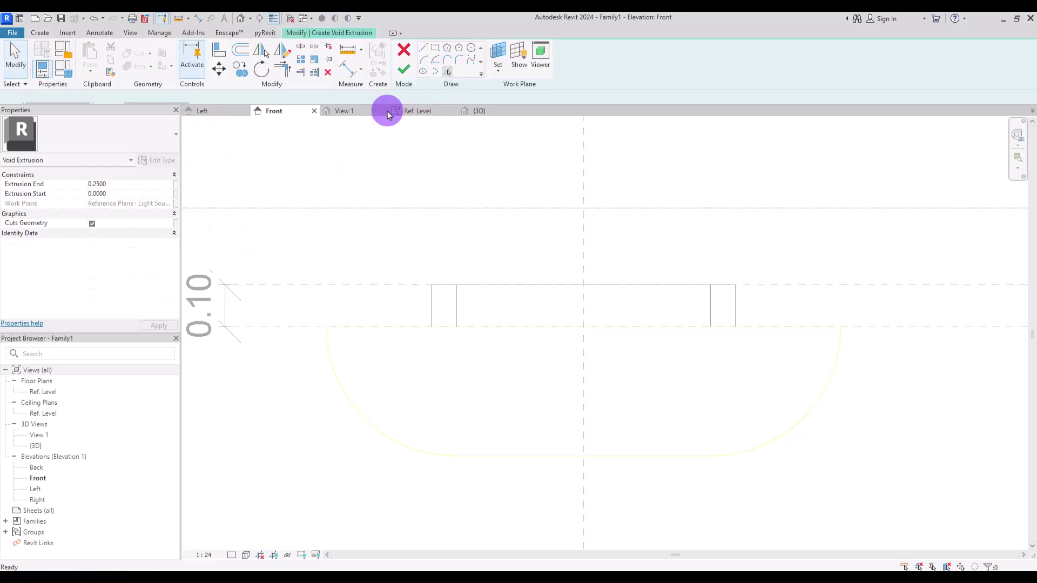
click(326, 326)
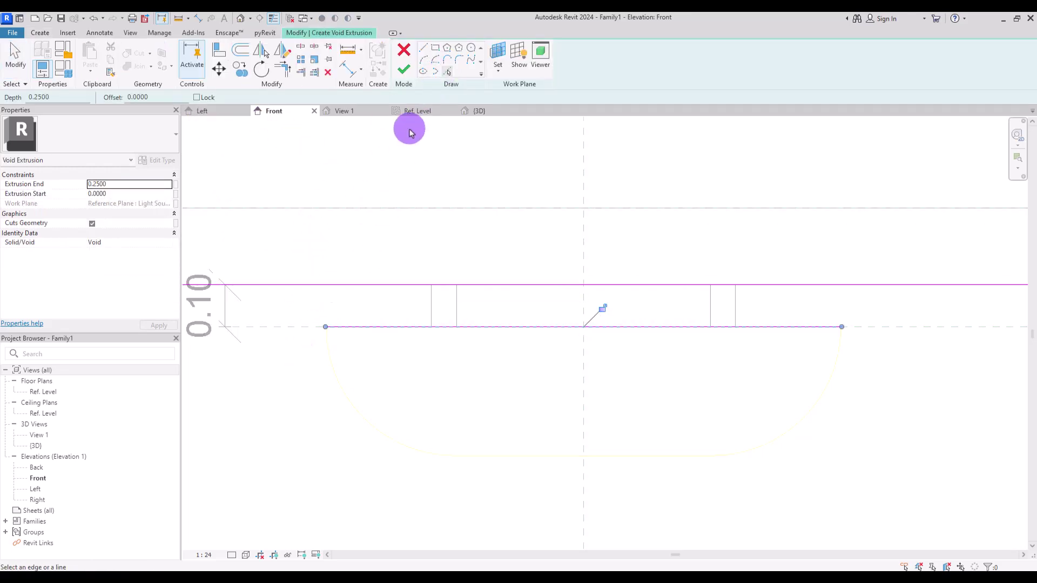
click(582, 249)
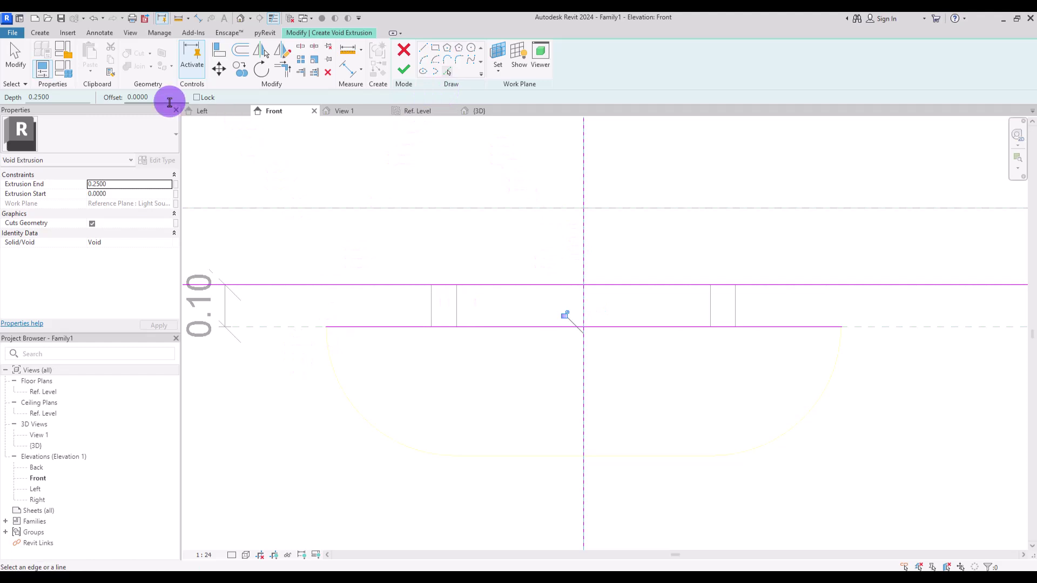
drag(165, 97, 105, 92)
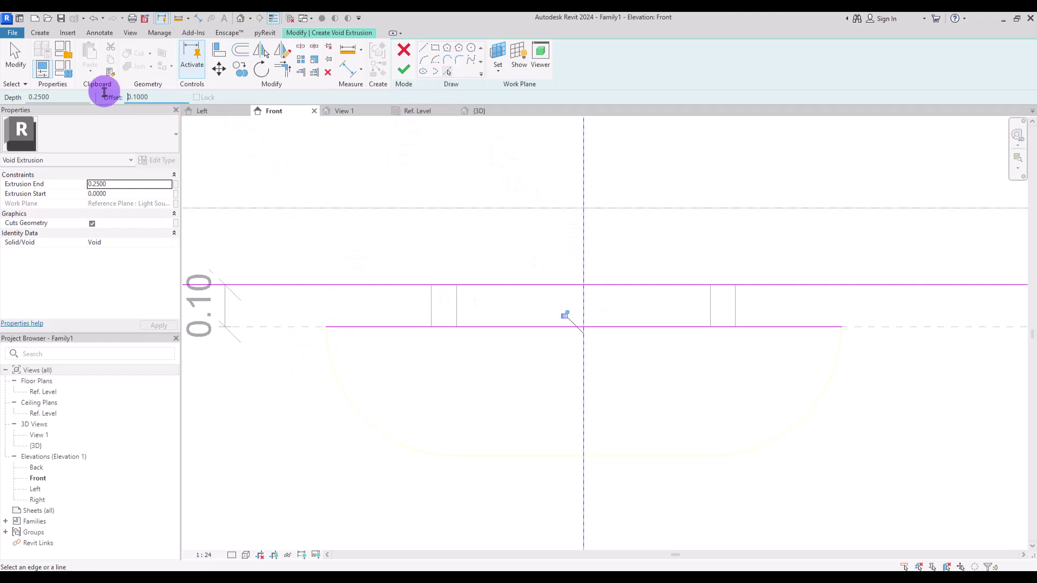
click(589, 254)
key(Escape)
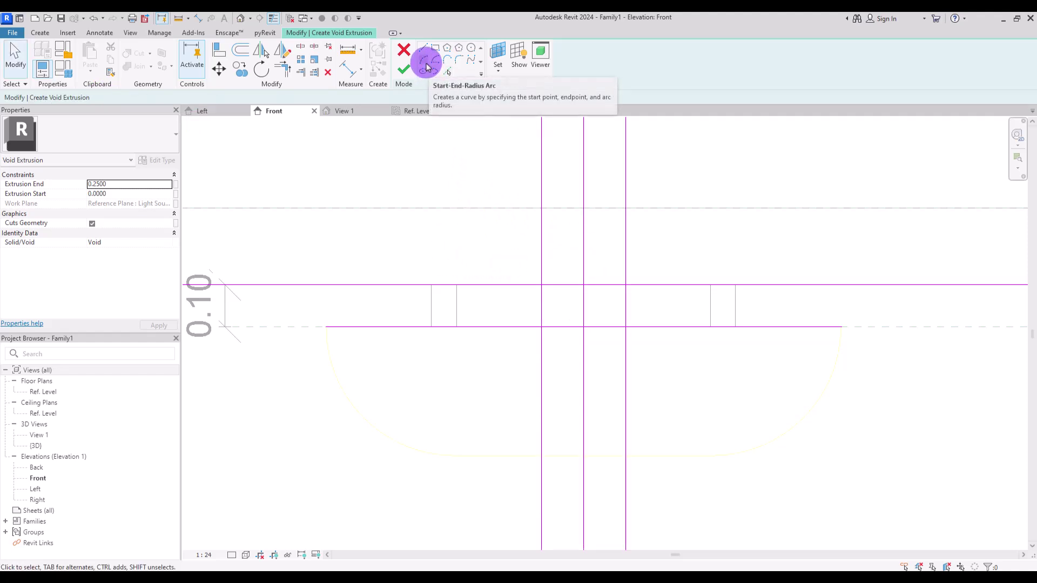
Draw two inward-curving semicircular arcs of radius 0.05 between the horizontal sketch lines, one on each offset vertical line.
click(426, 65)
click(539, 283)
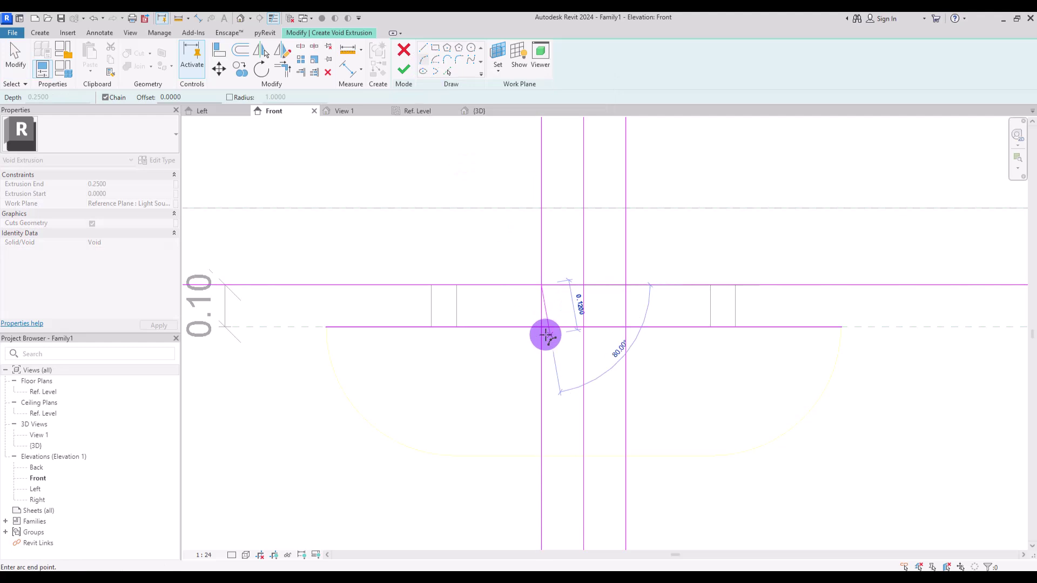
click(542, 326)
click(562, 306)
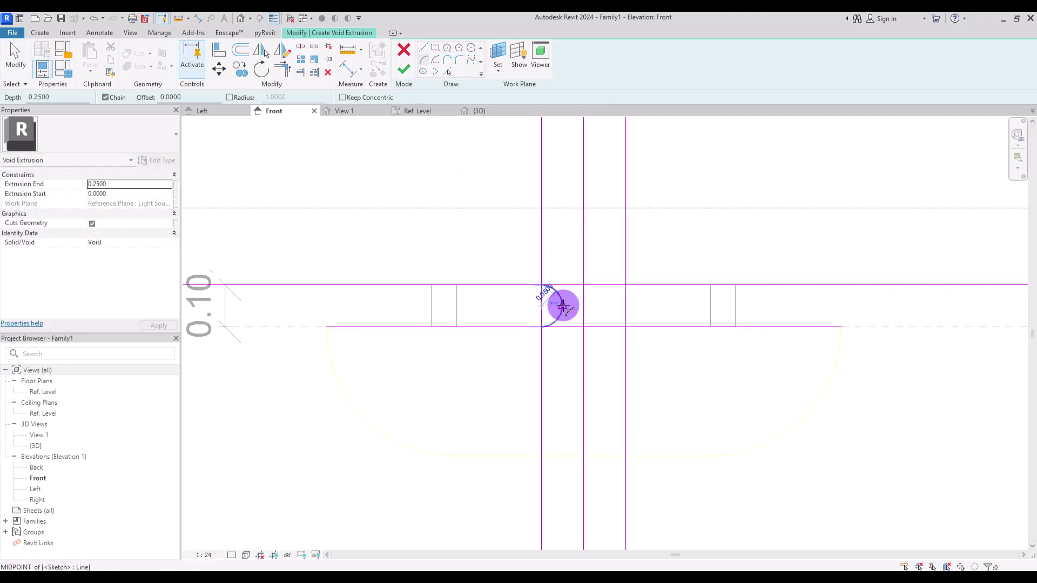
click(626, 327)
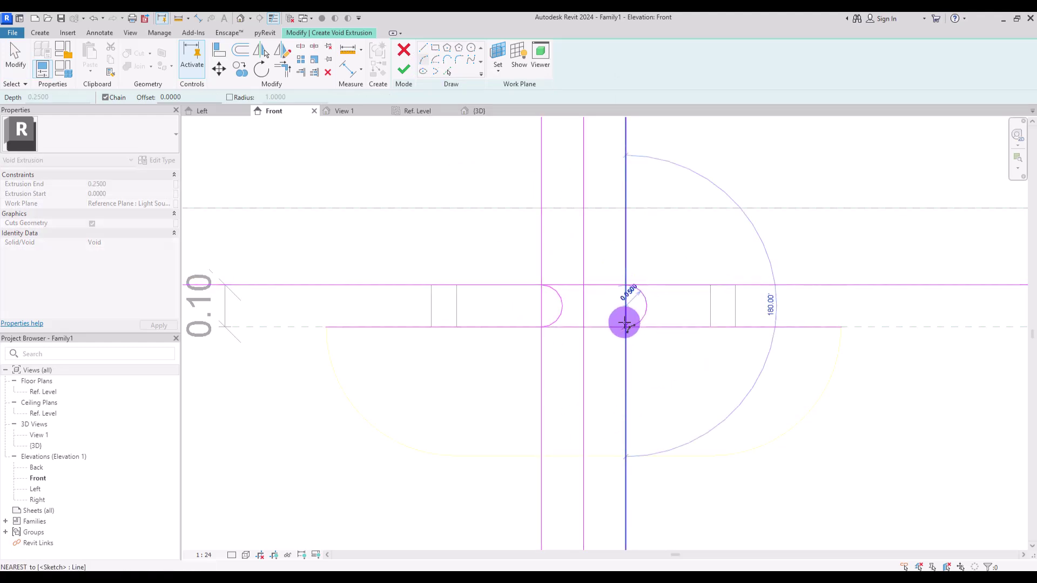
click(608, 305)
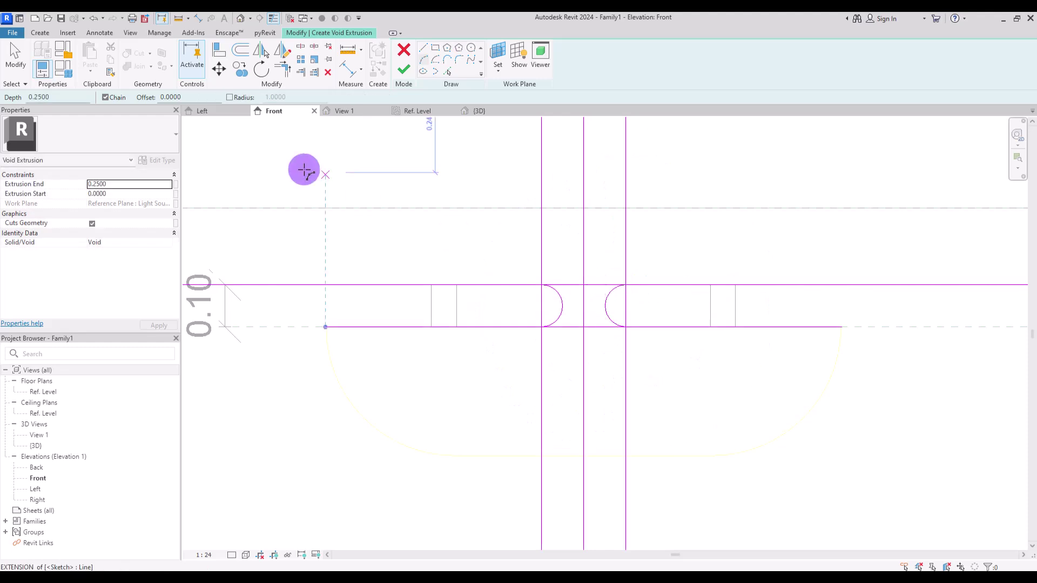
Trim the upper and lower sketch lines to the arcs and delete the three vertical helper lines.
click(282, 69)
click(561, 300)
click(563, 288)
click(606, 295)
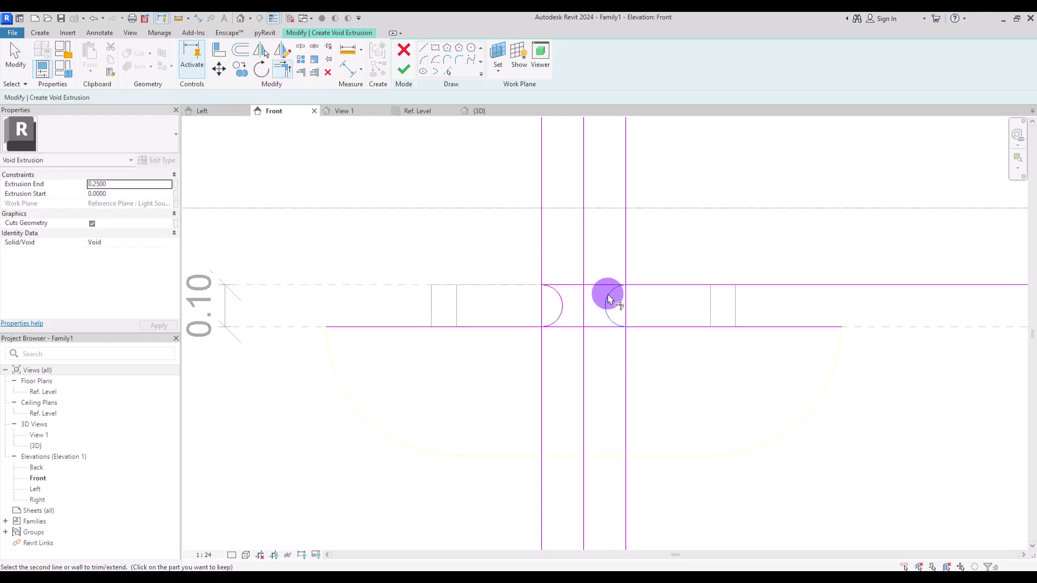
click(607, 286)
click(609, 303)
click(597, 327)
click(579, 325)
click(561, 321)
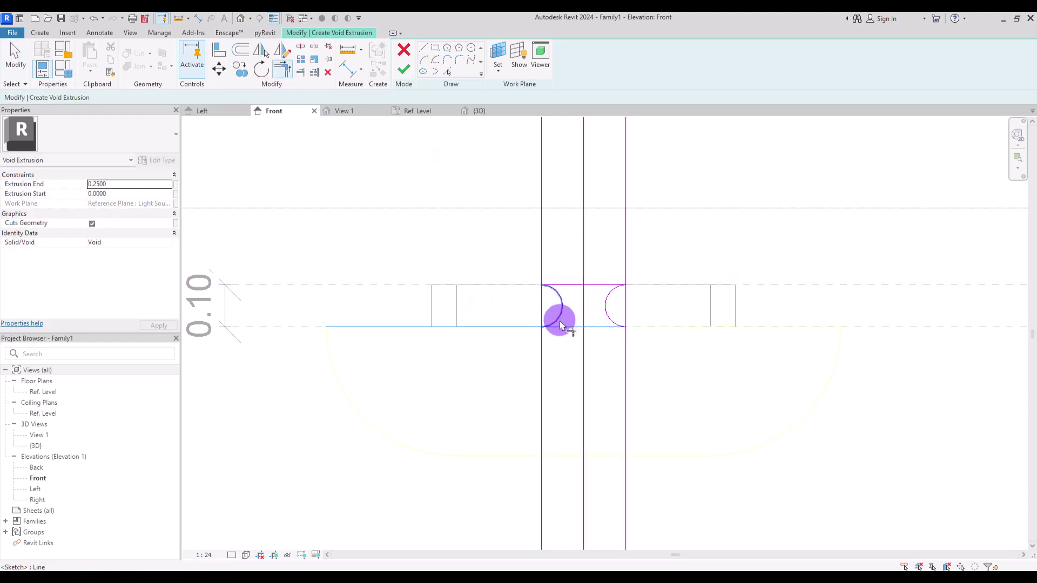
drag(709, 395, 494, 442)
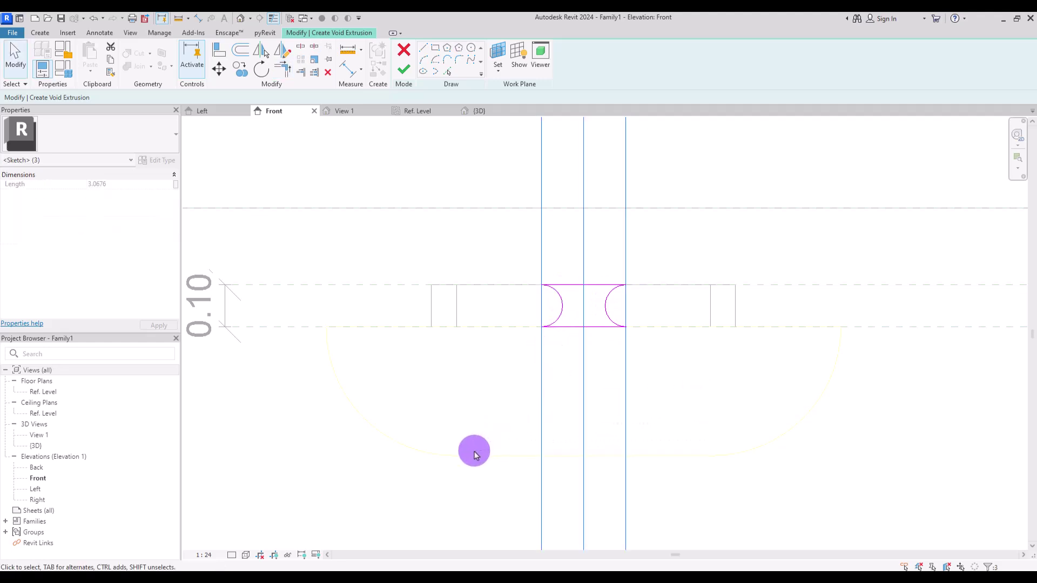
key(Delete)
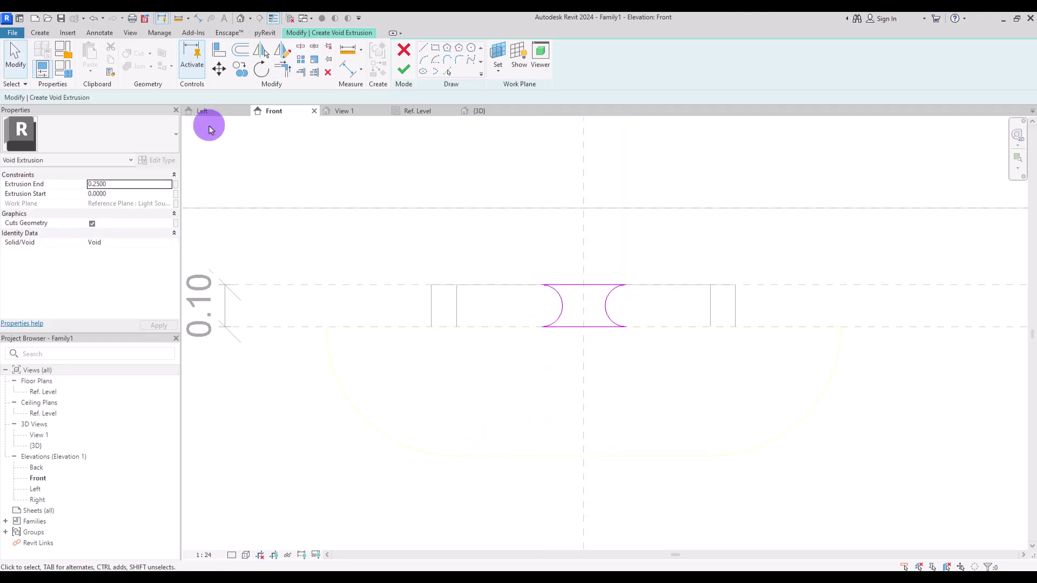
Align and lock the void sketch's upper and lower edges to their horizontal reference planes, and finish the void extrusion.
click(219, 50)
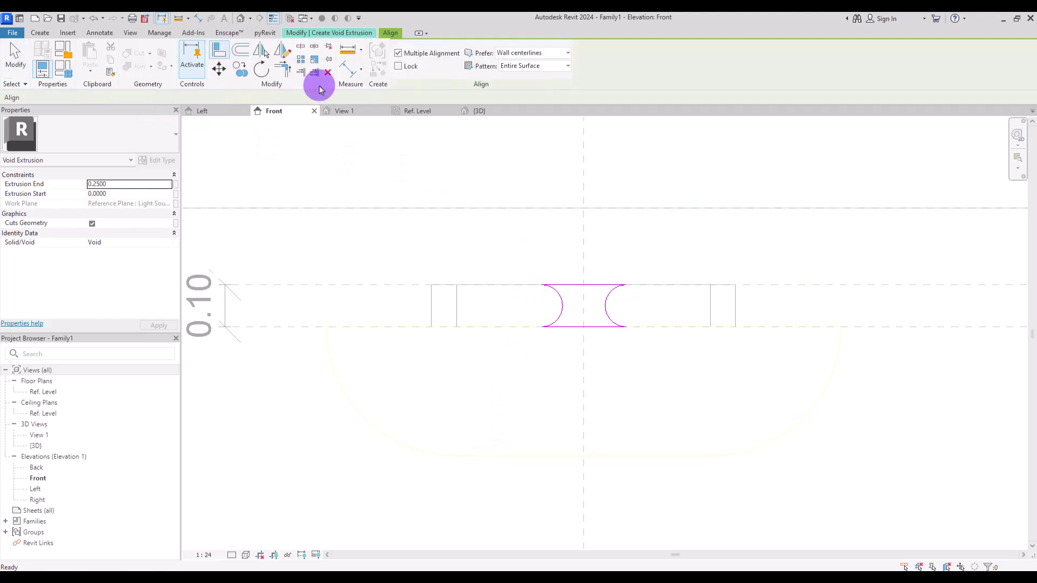
click(569, 285)
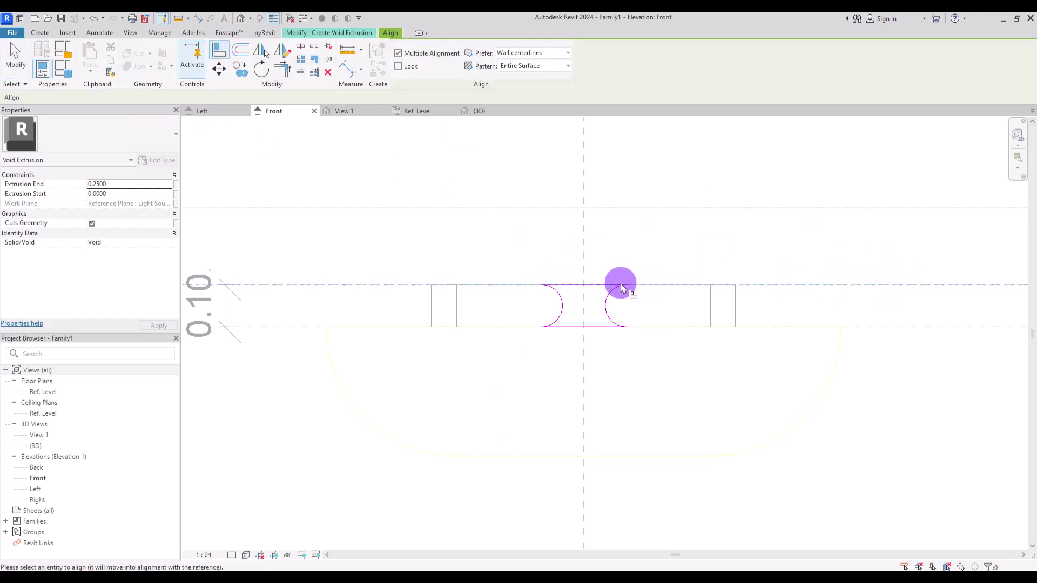
click(615, 297)
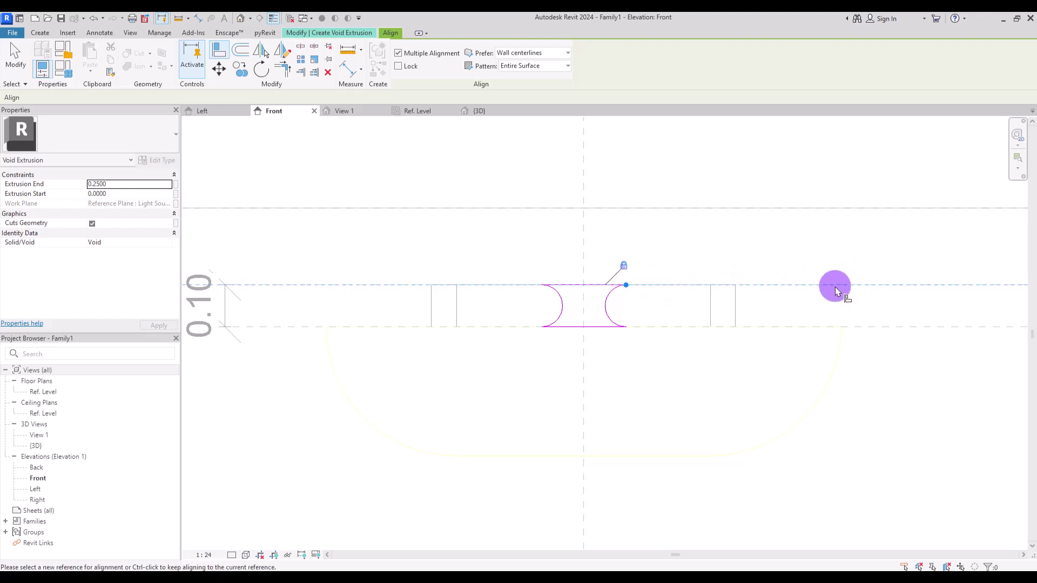
click(861, 327)
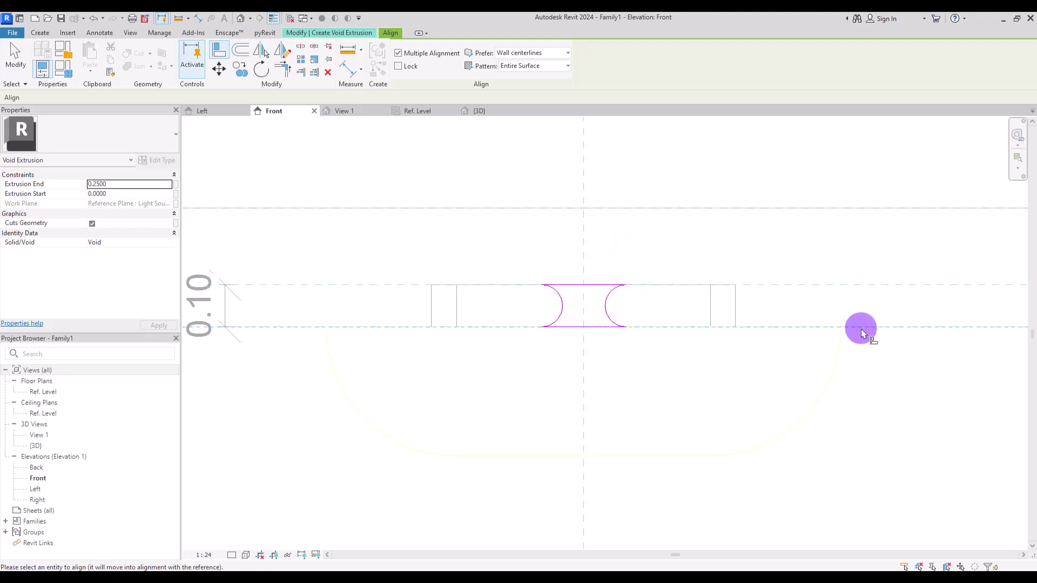
click(569, 327)
key(Escape)
key(Escape)
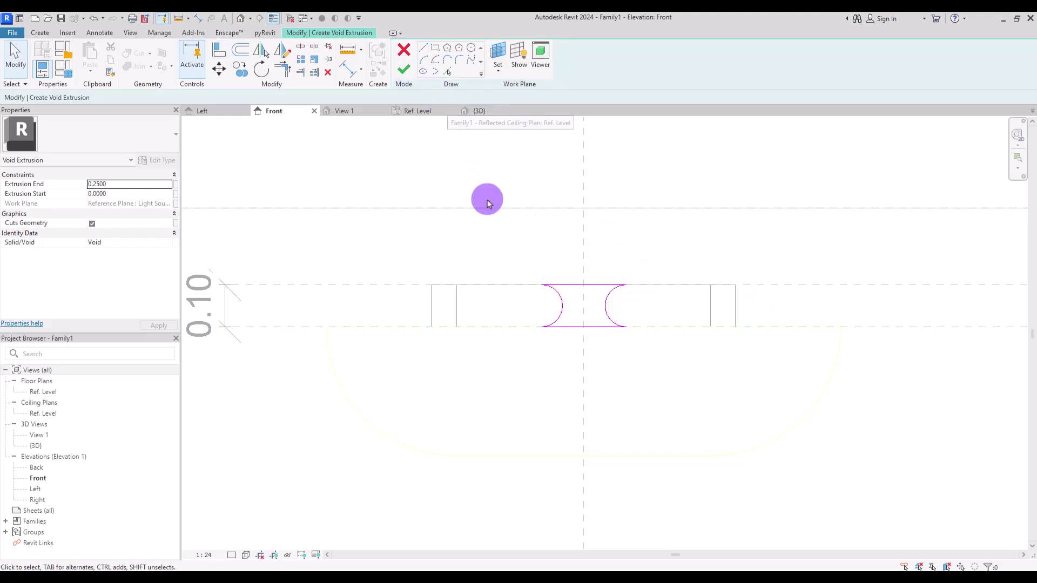
click(404, 70)
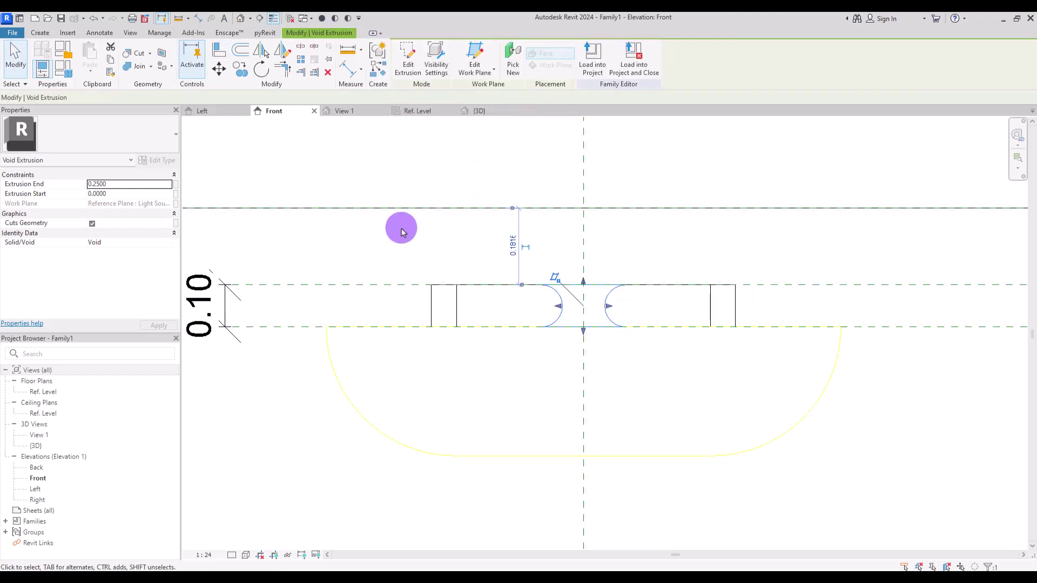
Stretch the void extrusion in the {3D} view so that it passes through the ring's wall.
click(495, 112)
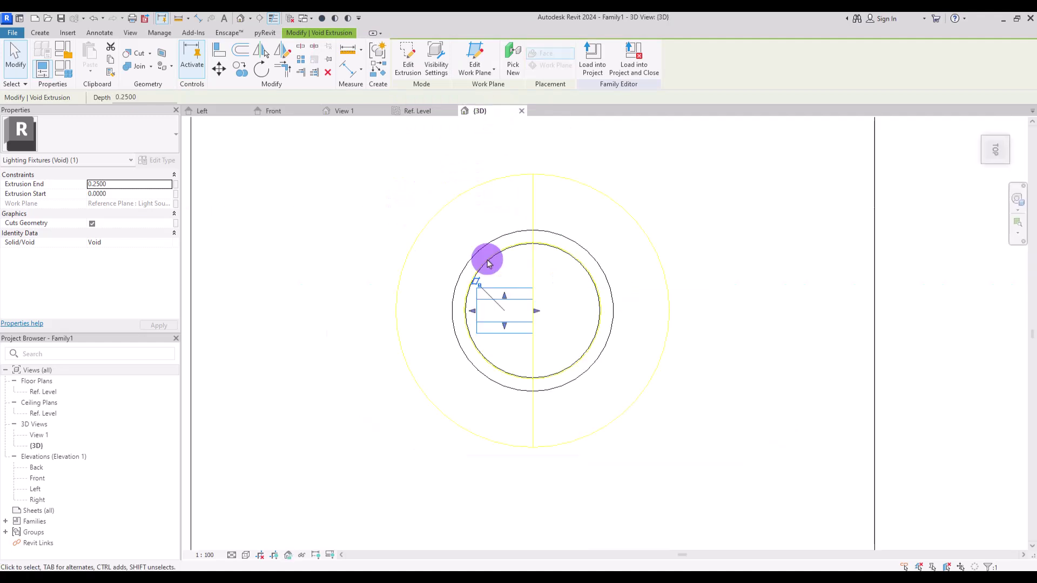
mouse_move(465, 315)
mouse_down()
mouse_move(452, 308)
mouse_move(480, 324)
mouse_move(479, 303)
mouse_move(479, 319)
mouse_up()
key(Escape)
shift+middle_drag(495, 437, 578, 20)
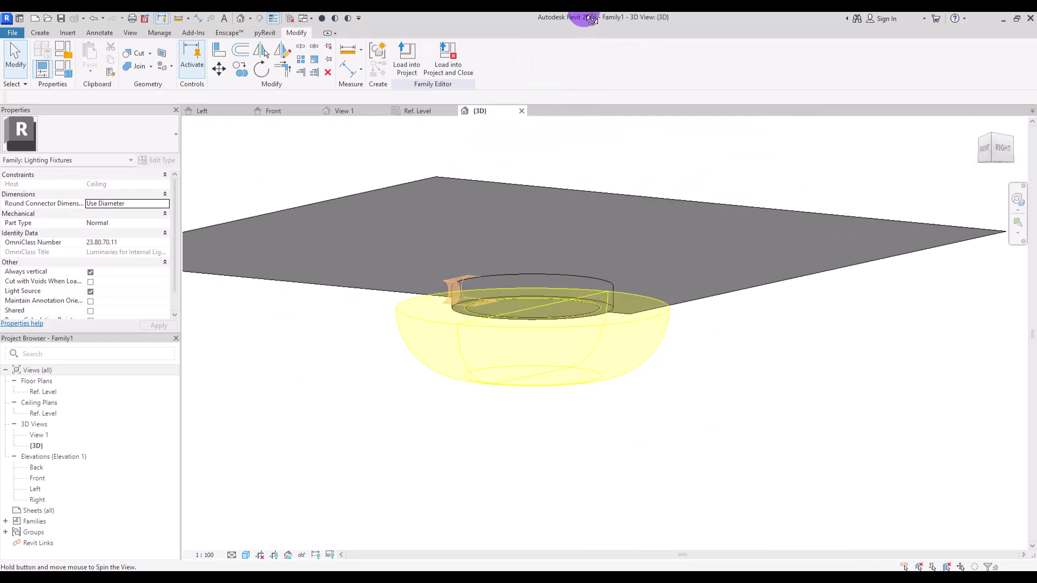
shift+middle_drag(475, 338, 432, 302)
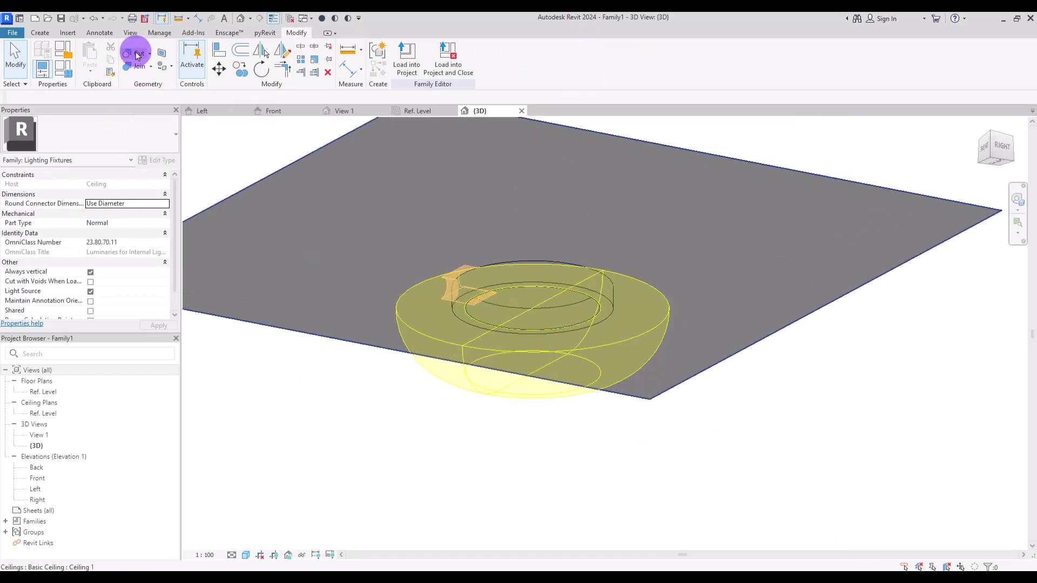
Cut the ring extrusion with the void that passes through its wall.
click(136, 54)
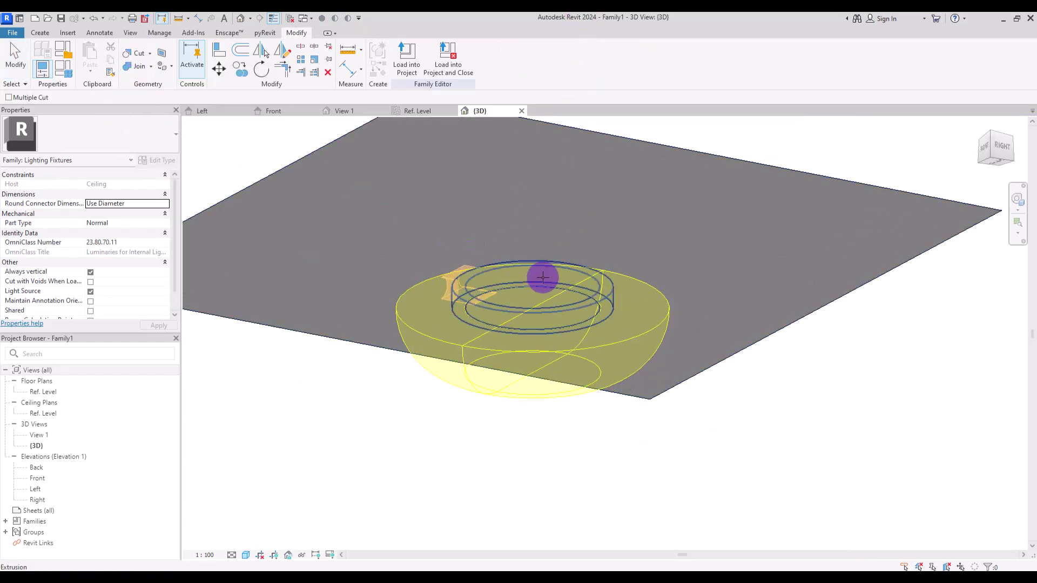
click(548, 261)
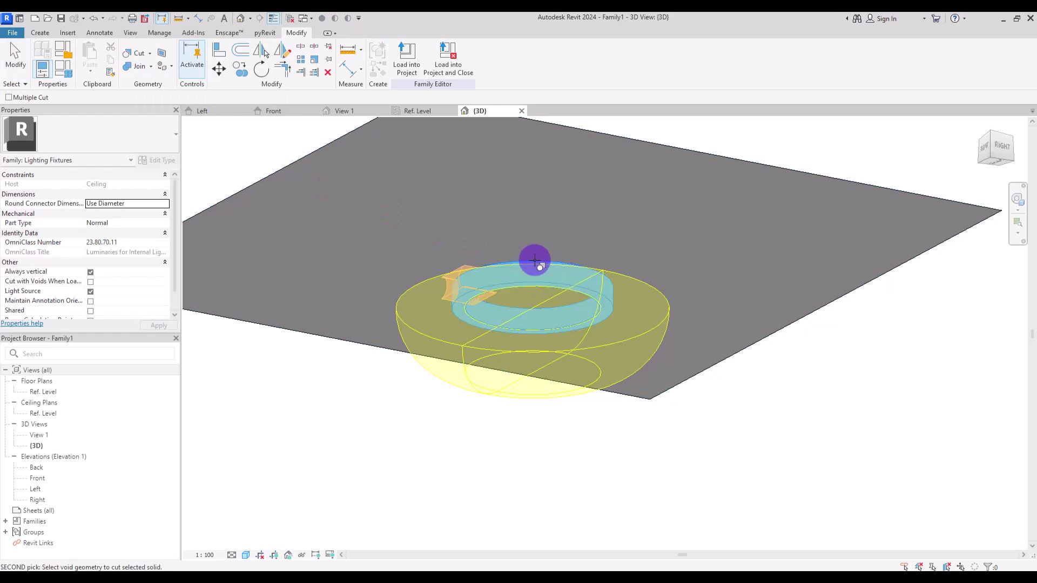
click(449, 280)
key(Escape)
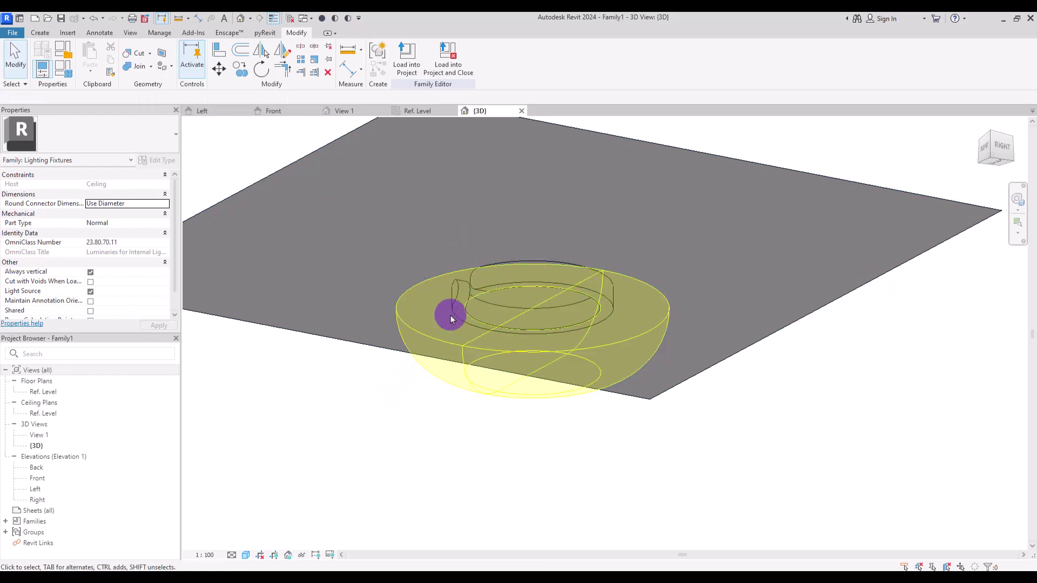
Start a void extrusion seen from above and sketch it from the ring's inner and outer edges, offset 0.01 into the wall.
shift+middle_drag(517, 294, 759, 262)
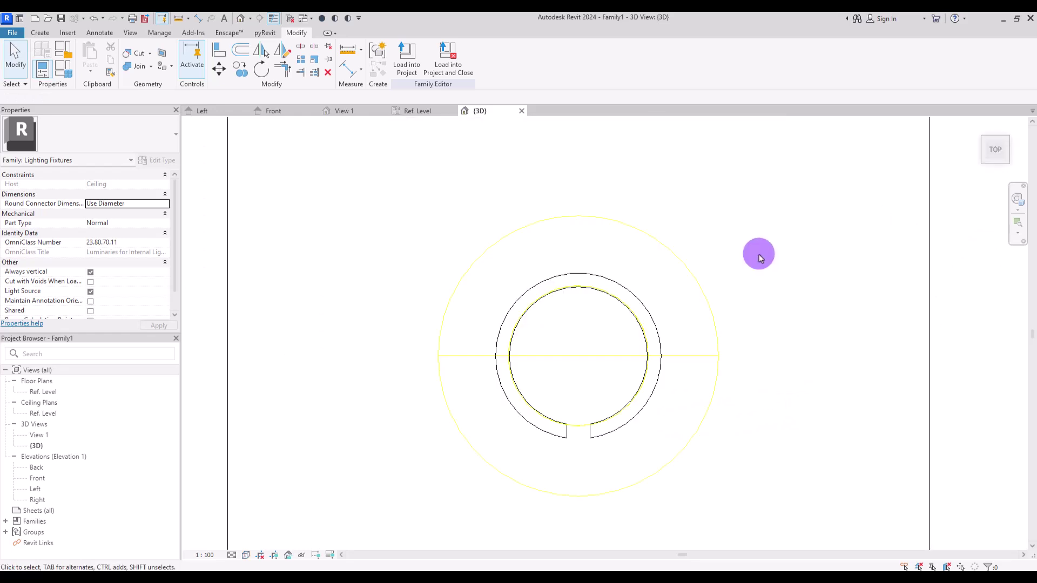
click(40, 32)
click(206, 72)
click(233, 90)
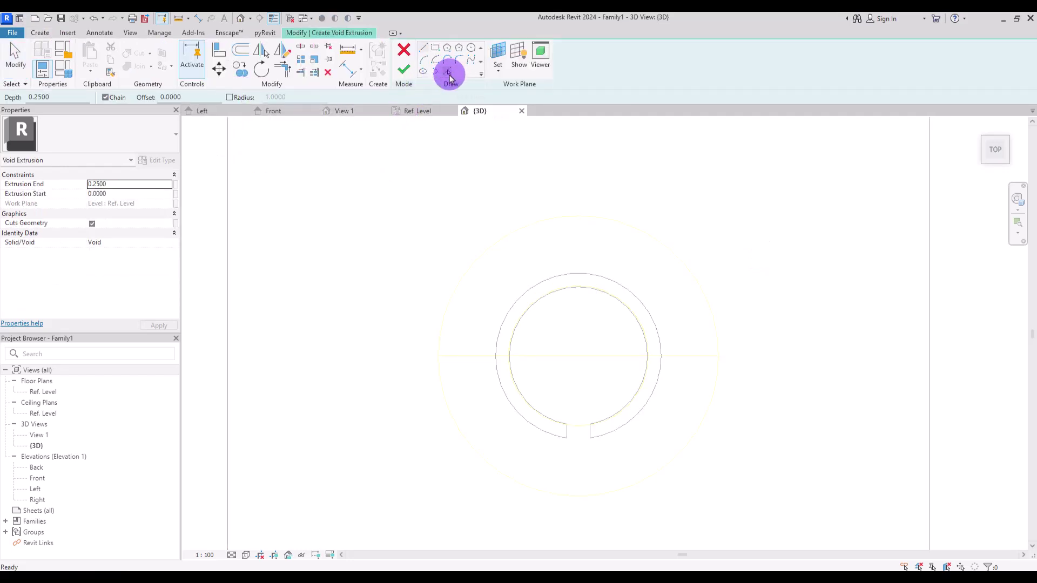
click(449, 74)
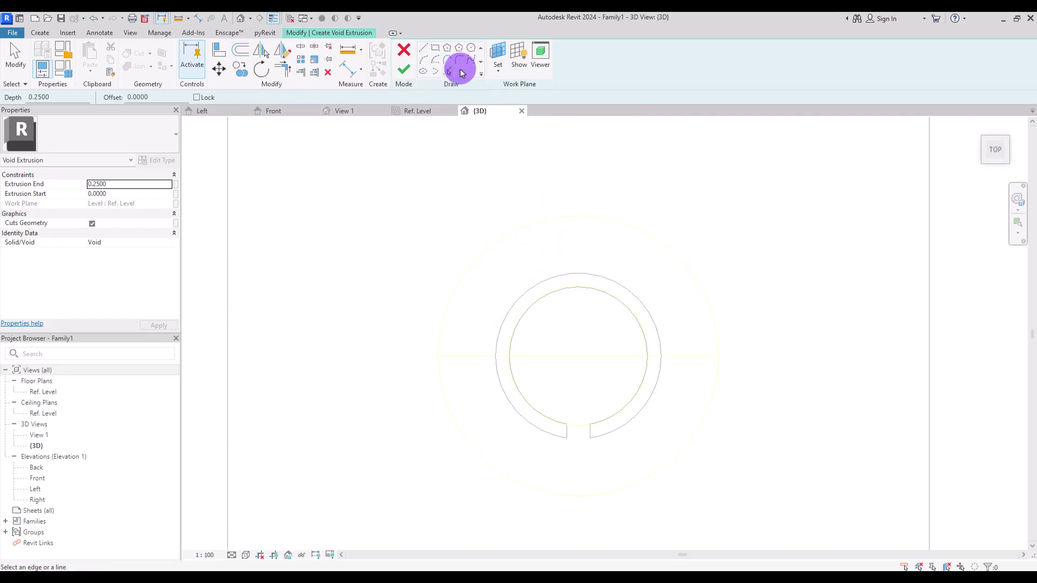
click(173, 97)
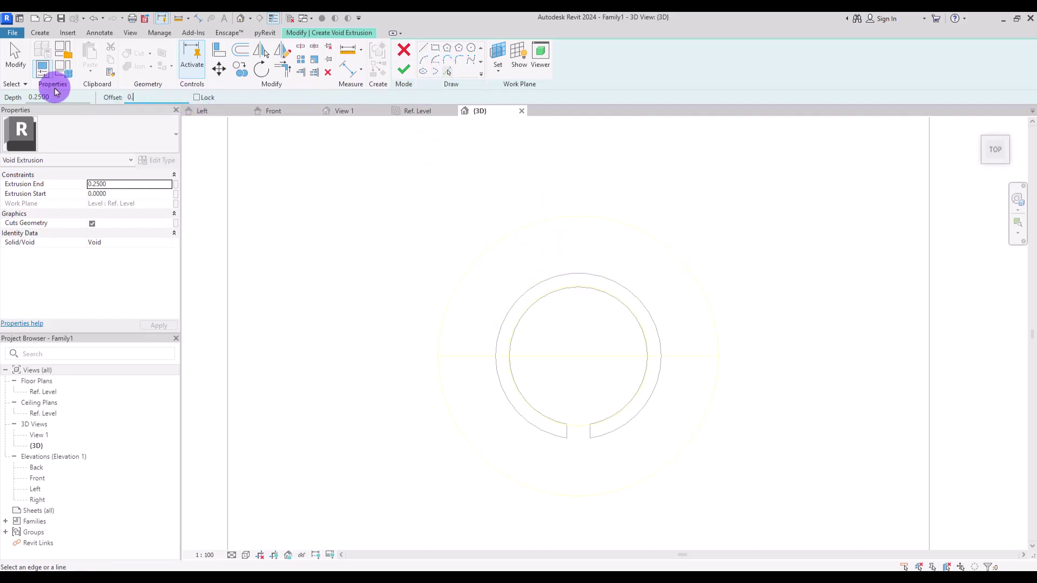
click(545, 290)
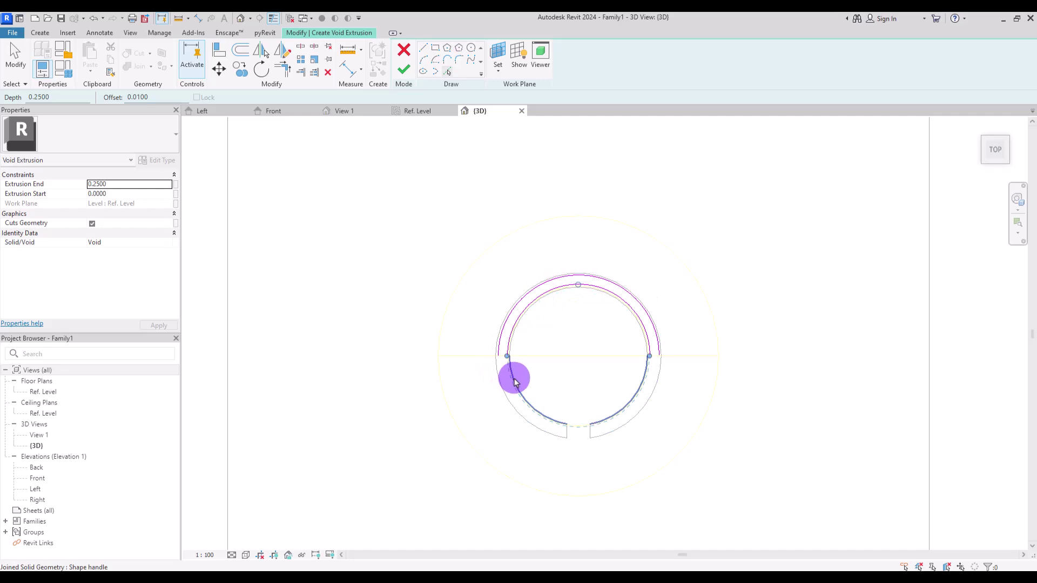
click(515, 382)
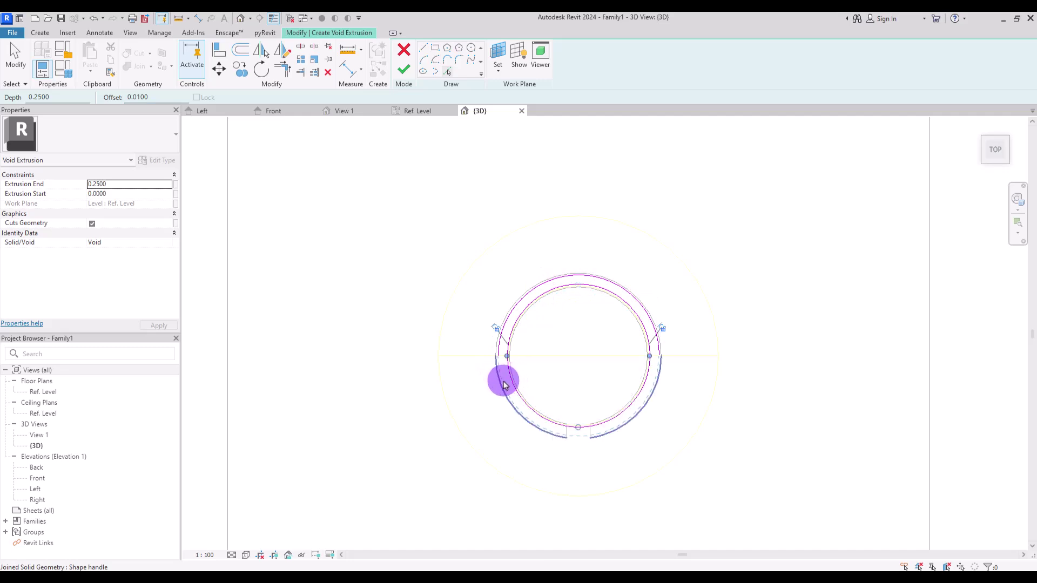
Split the lower sketch arcs at the ring's vertical centre line.
click(301, 47)
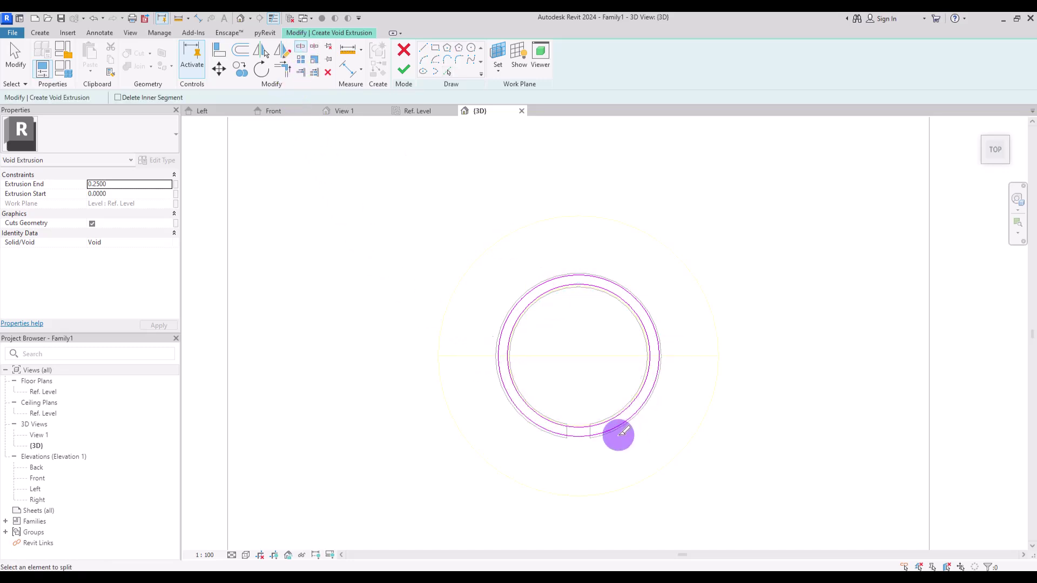
click(578, 427)
key(Escape)
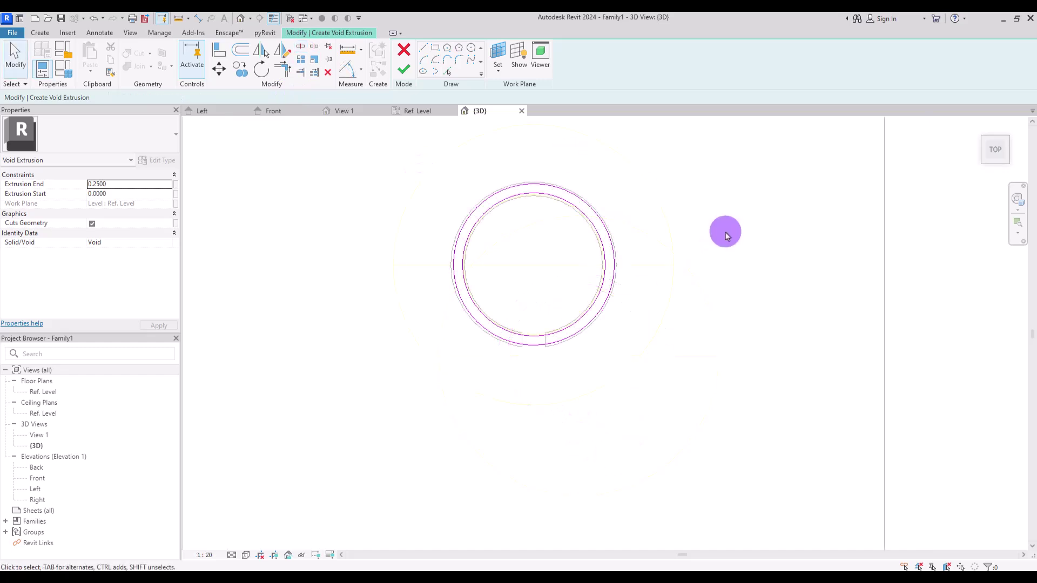
Draw a sloping sketch line about 0.78 long from the ring's centre, at about 62° below horizontal, crossing the arcs right of the gap.
click(420, 52)
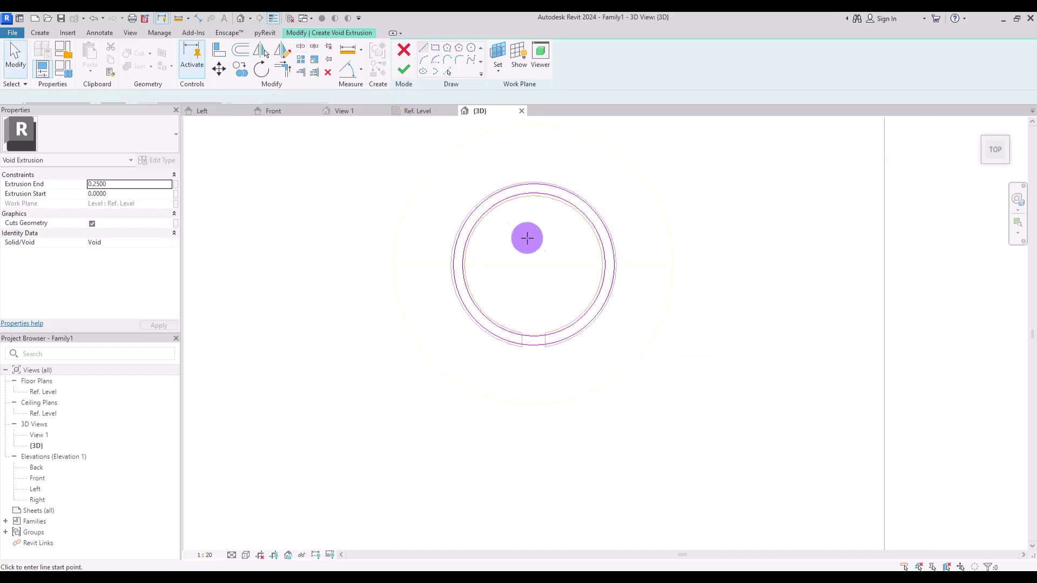
click(534, 264)
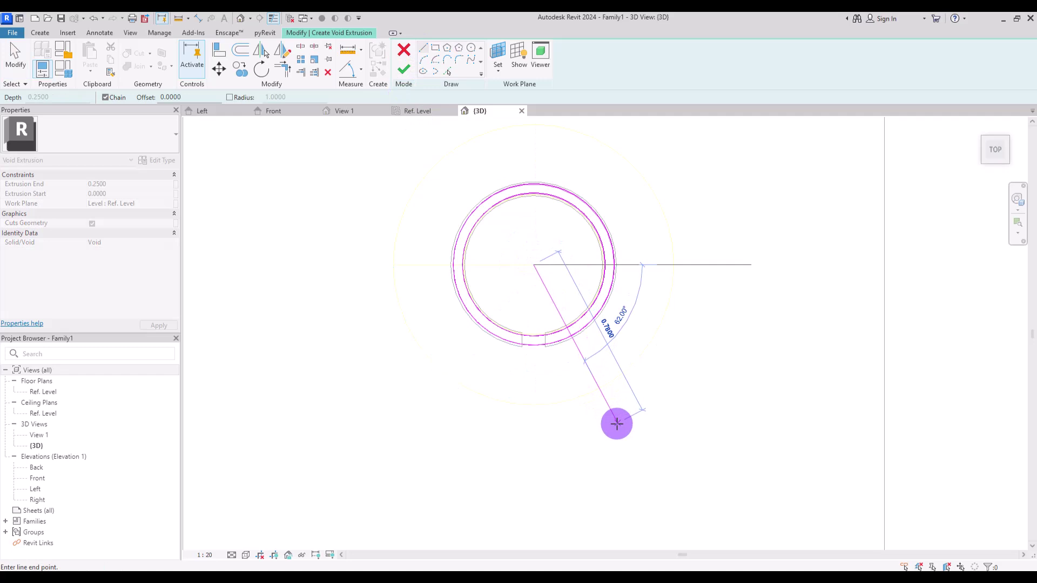
click(614, 419)
key(Escape)
key(Escape)
Mirror a copy of the sloping line about the vertical axis through the ring's centre.
click(578, 366)
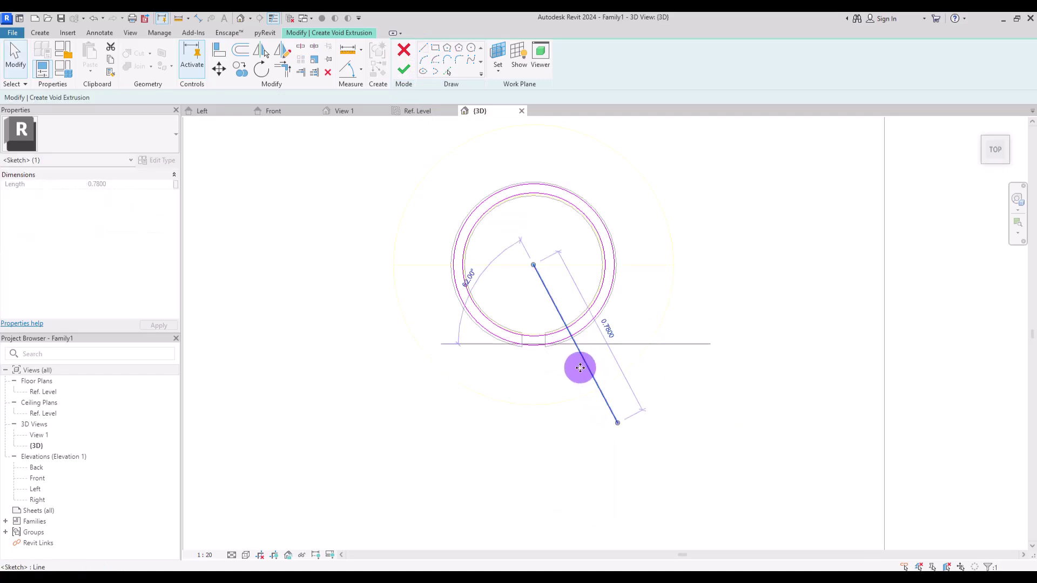
click(282, 50)
click(534, 233)
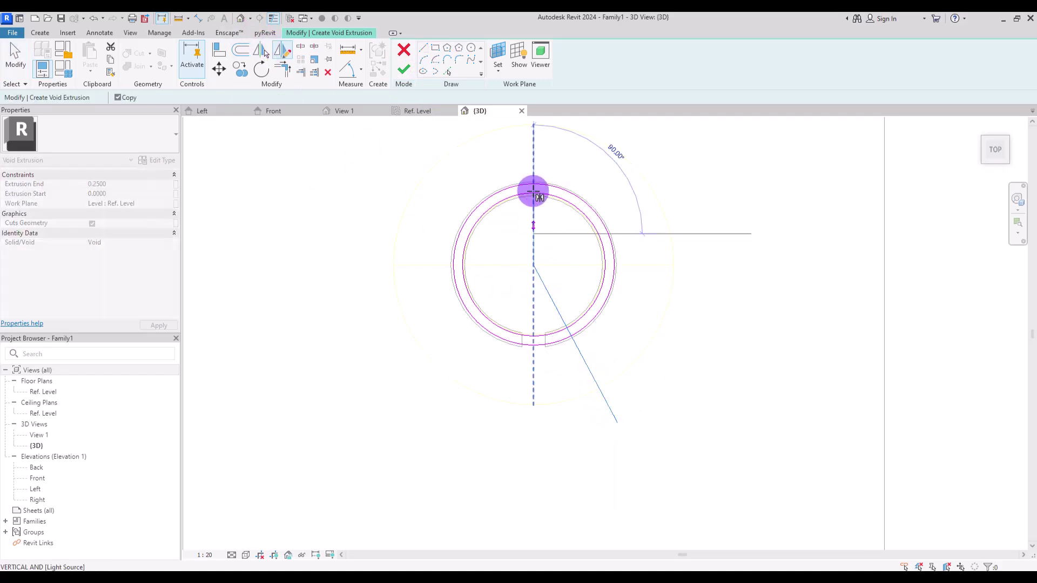
click(533, 144)
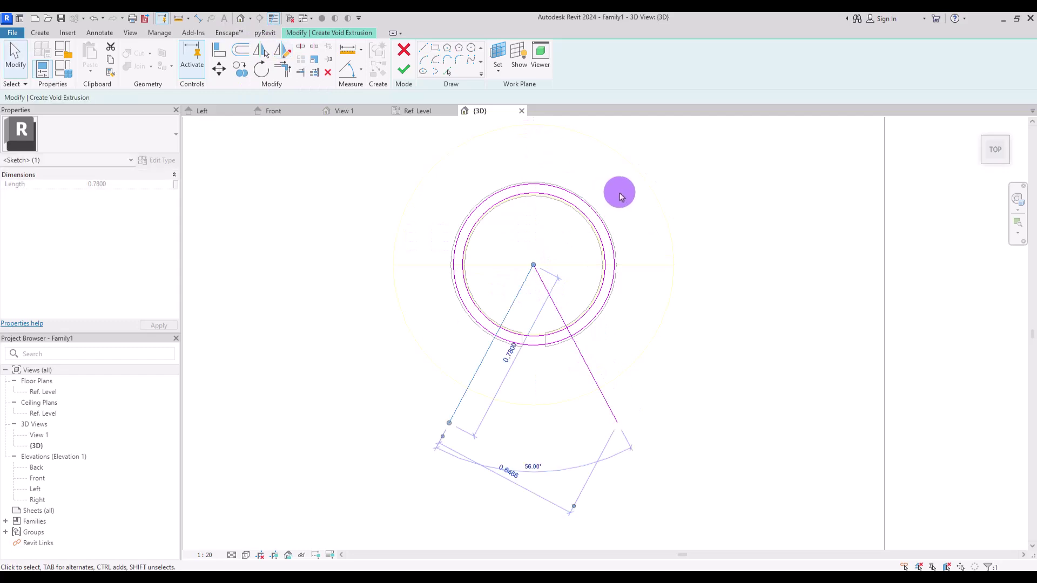
click(618, 190)
Trim the offset arcs and both sloping lines into one closed C-shaped profile, and finish the void extrusion.
click(282, 69)
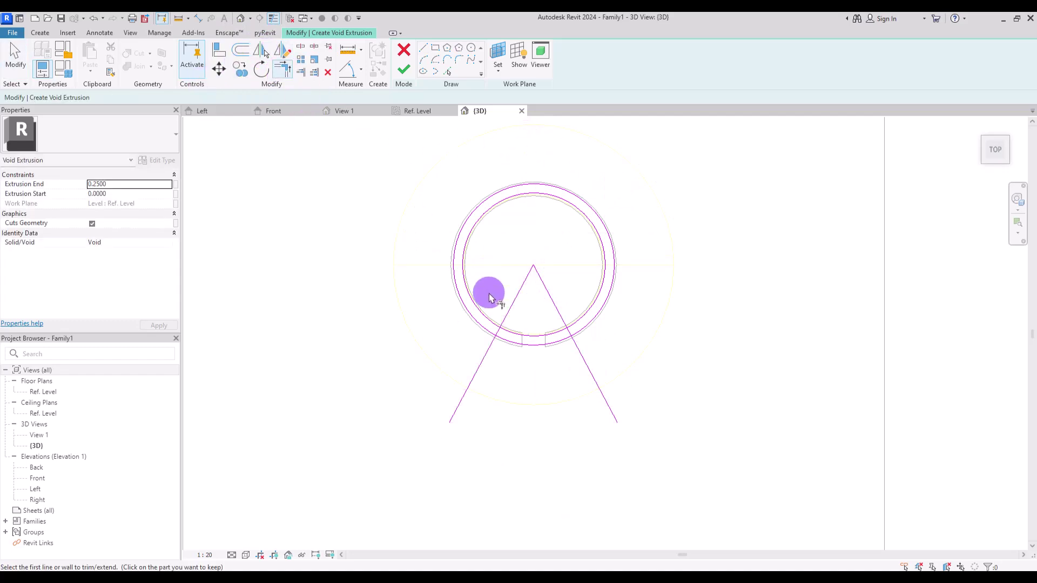
click(495, 330)
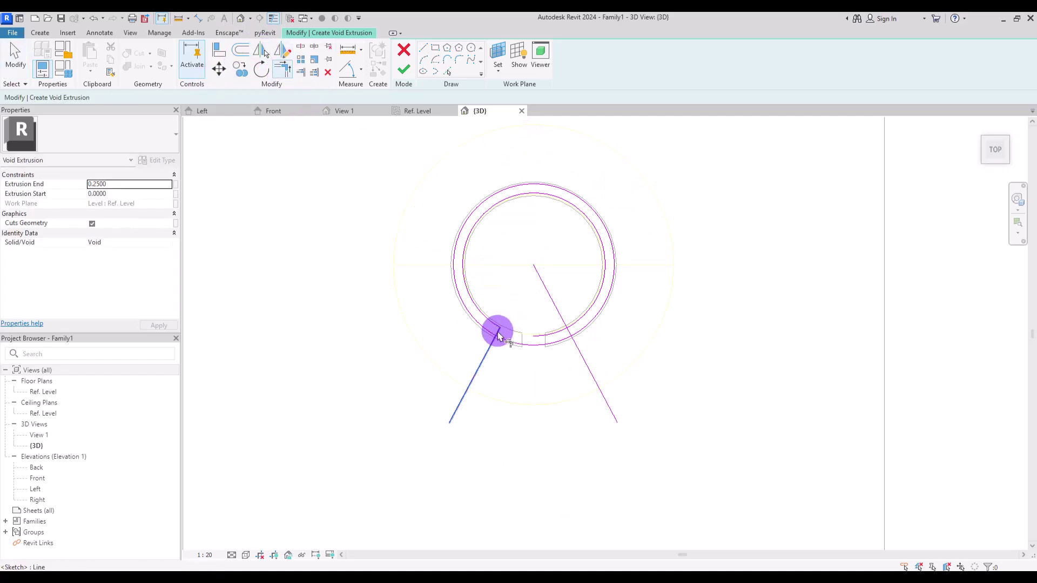
click(575, 337)
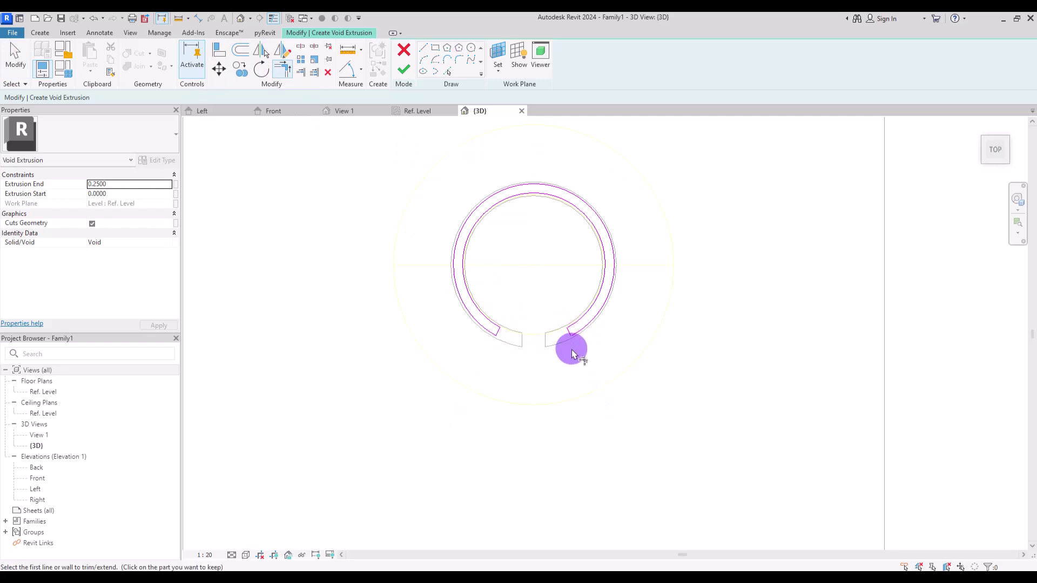
click(403, 72)
In the Front elevation, draw two horizontal reference planes about 0.05 above and 0.06 below the Light Source Elevation plane.
click(274, 111)
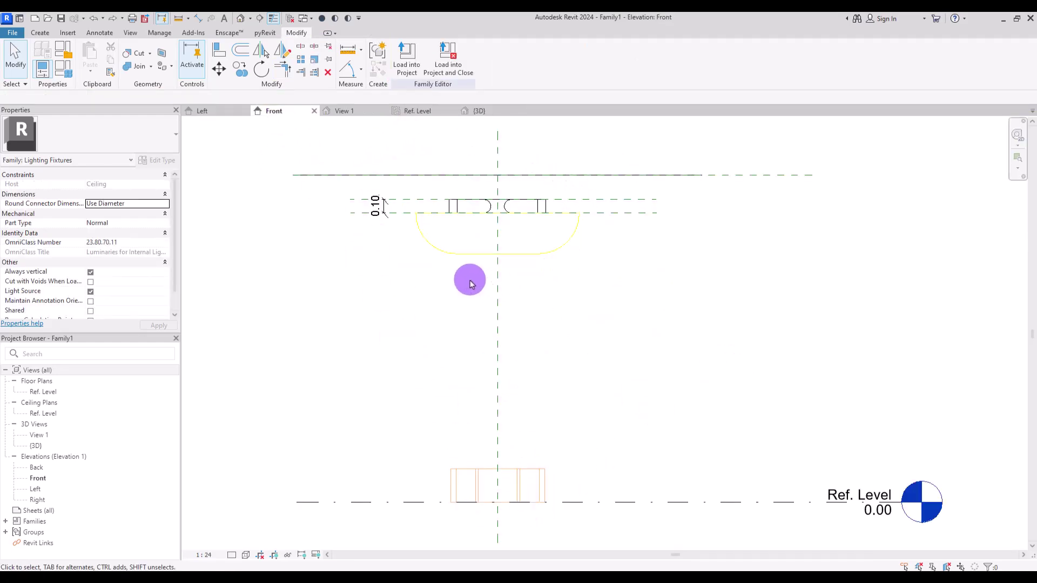
click(39, 33)
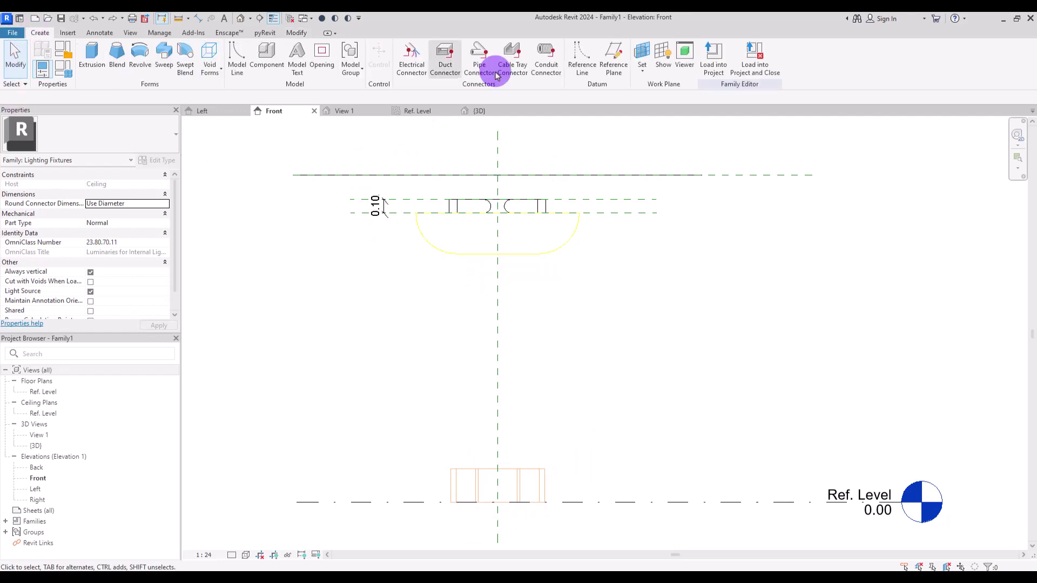
click(606, 56)
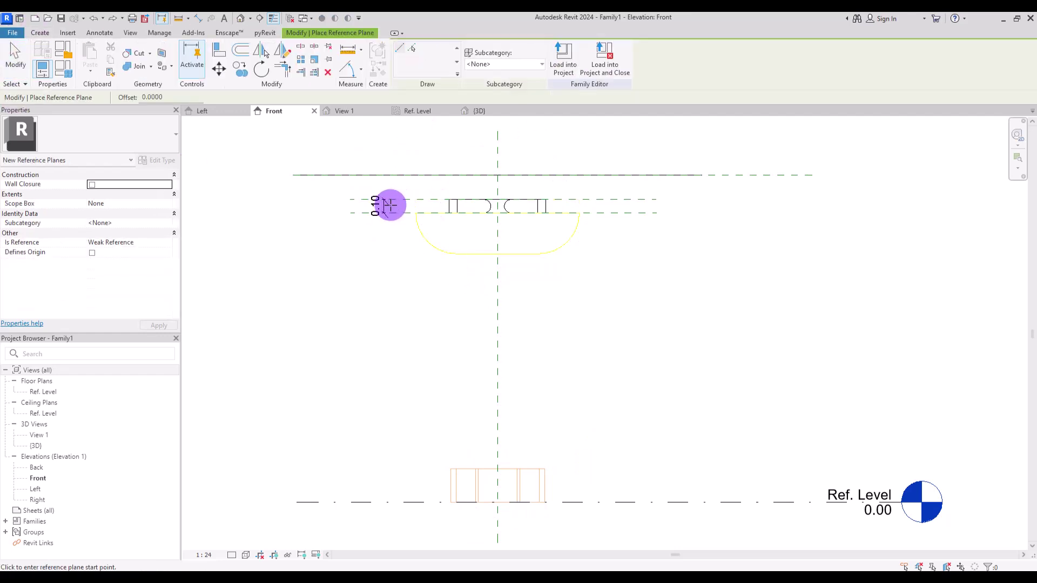
click(389, 205)
click(667, 206)
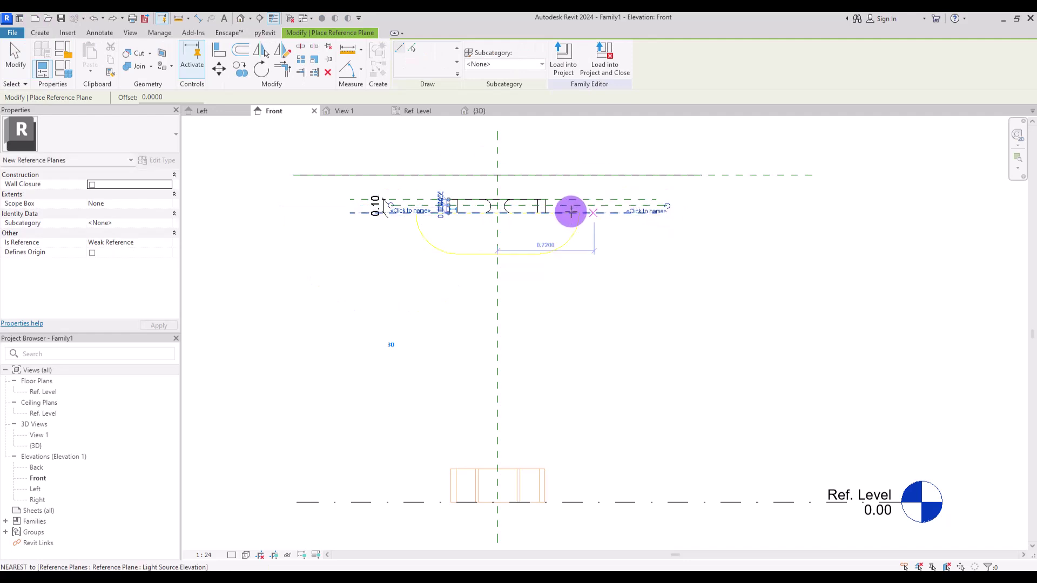
key(Escape)
click(397, 220)
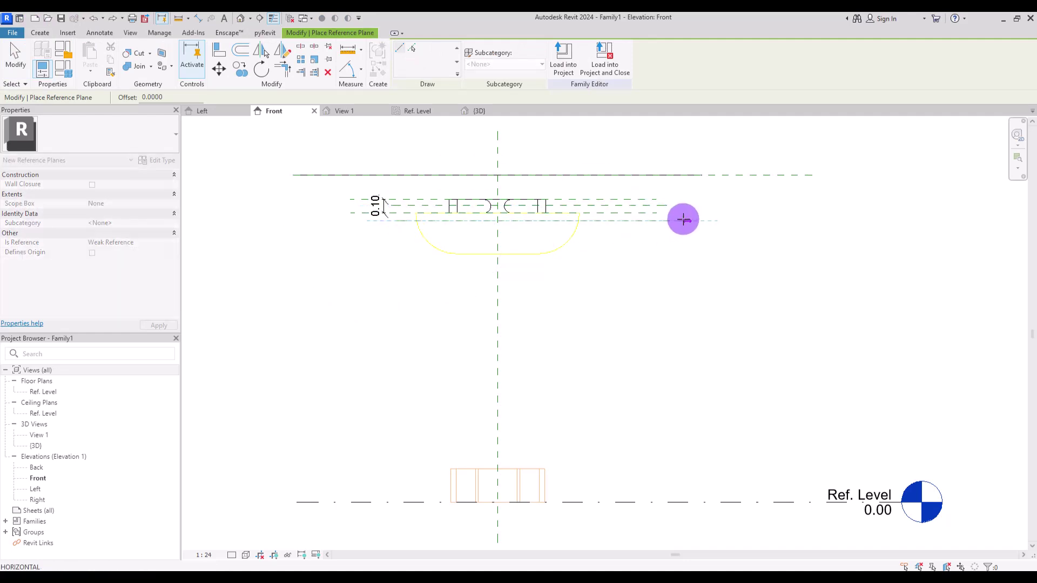
click(682, 220)
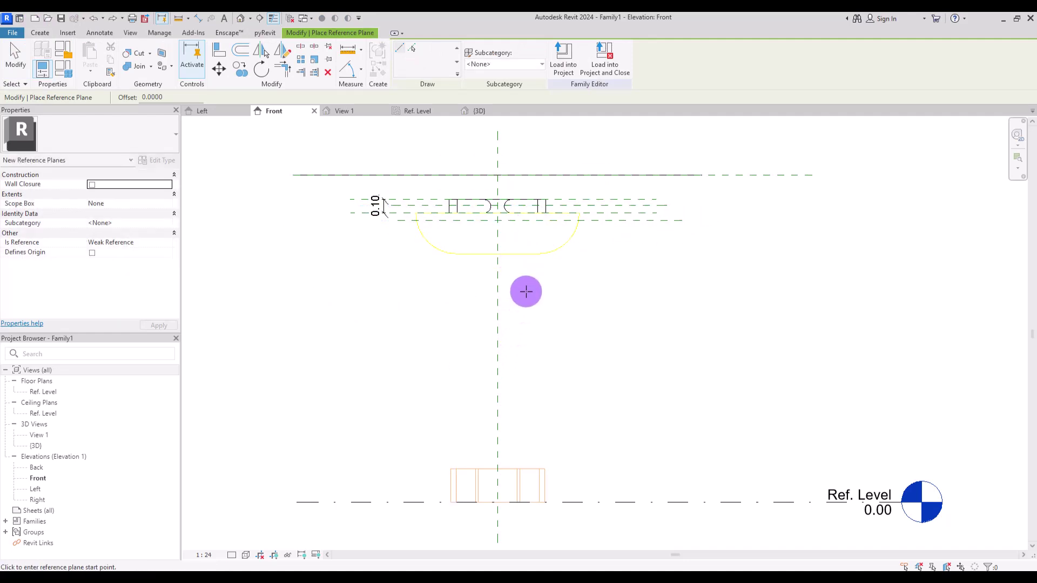
key(Escape)
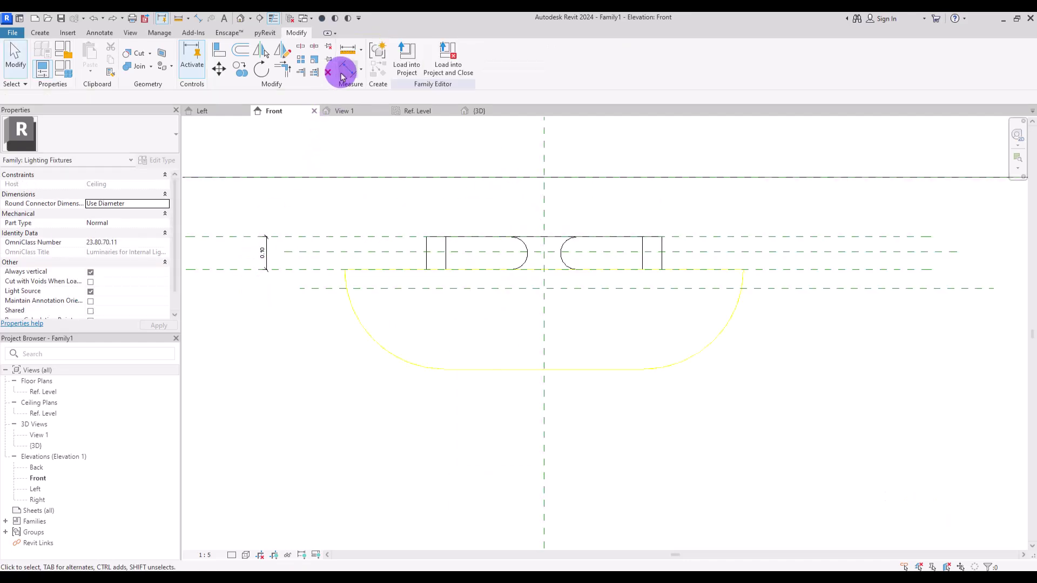
Dimension the distance between the new upper reference plane and the Light Source Elevation plane.
click(348, 73)
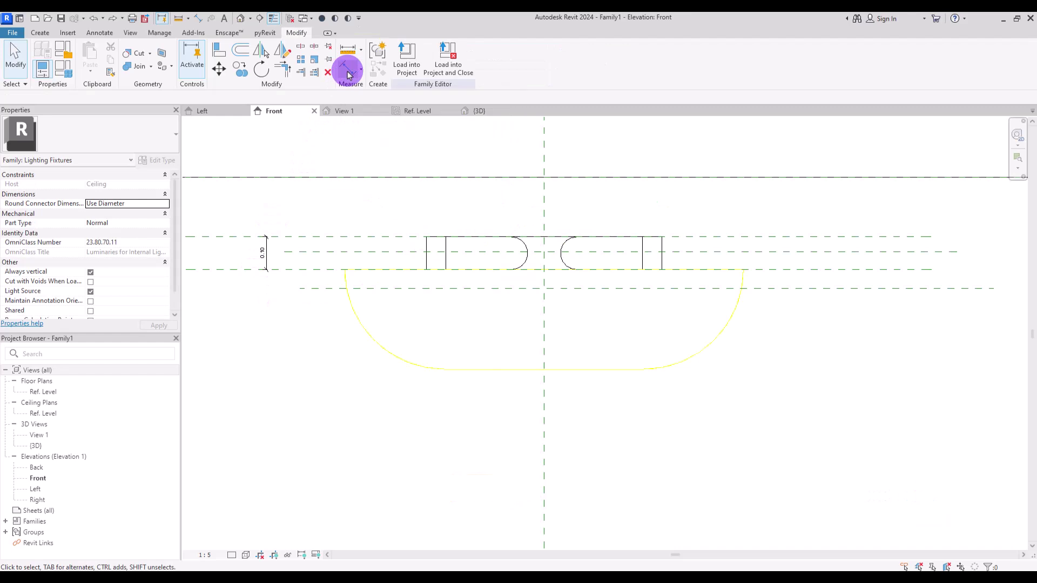
click(306, 270)
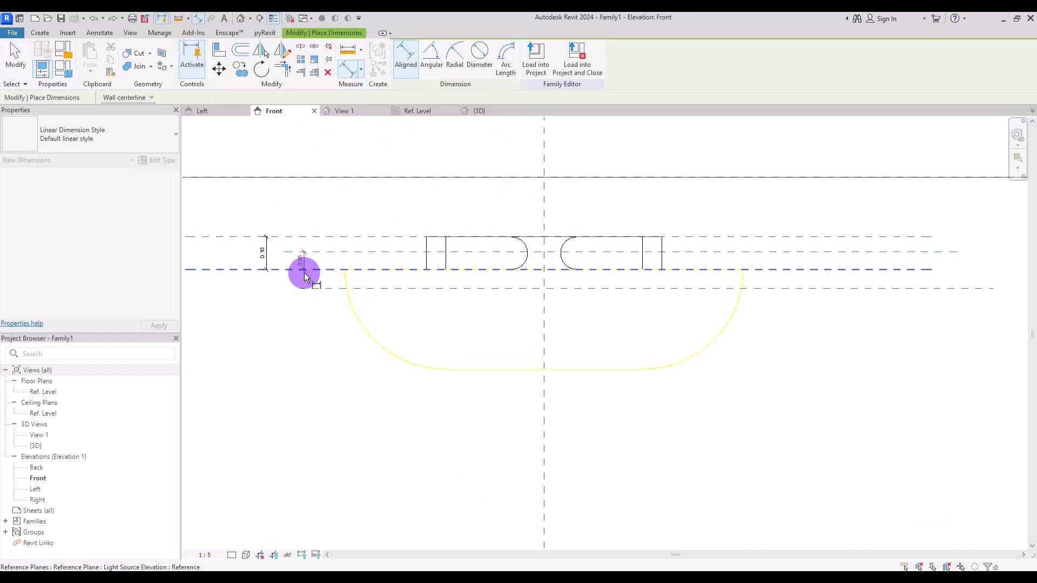
click(282, 381)
key(Escape)
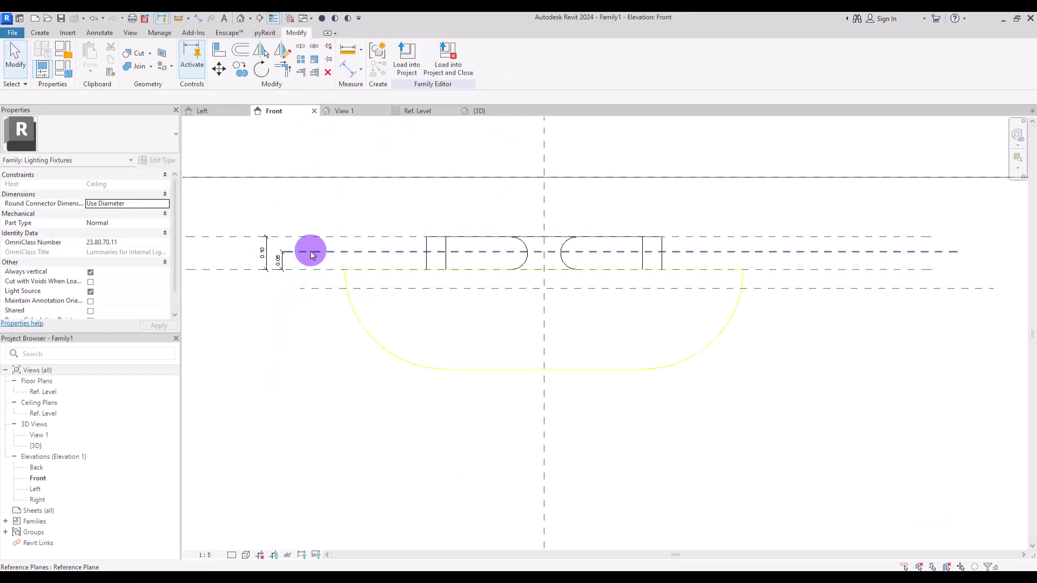
Set the upper reference plane's distance from the Light Source Elevation plane to 0.04.
click(274, 252)
click(301, 262)
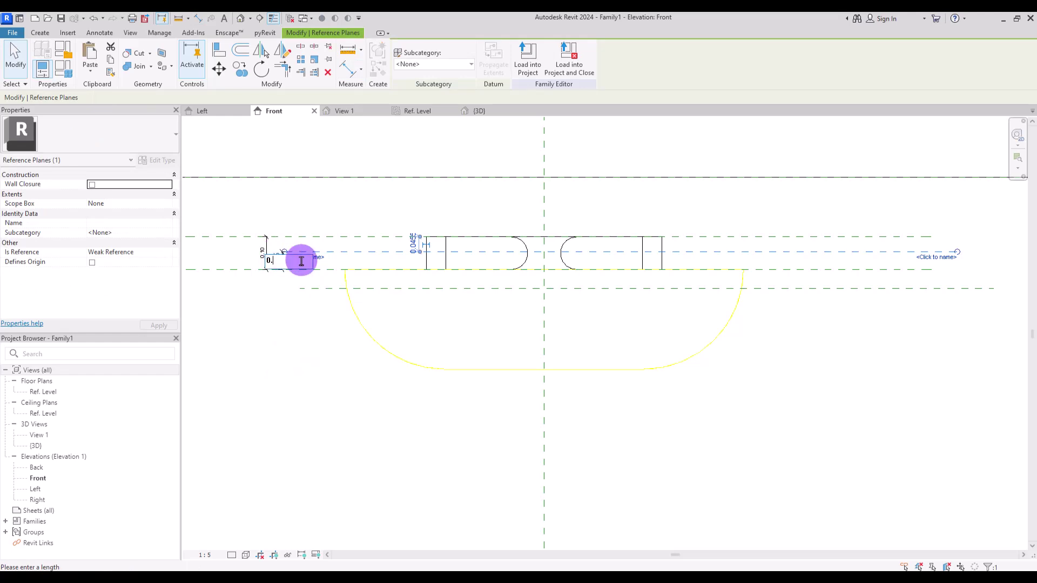
text(0.04)
key(Return)
click(319, 211)
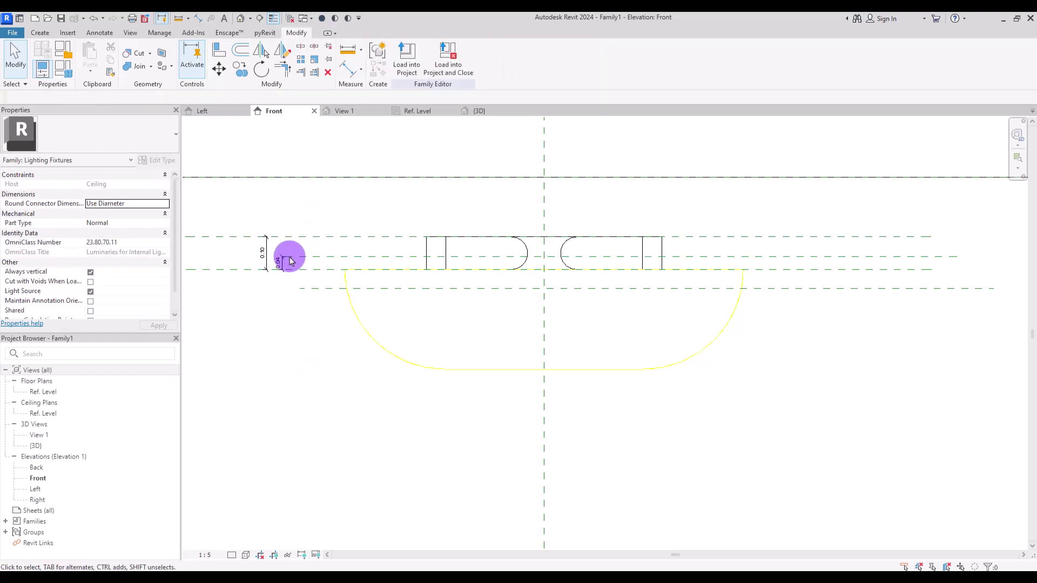
click(282, 265)
click(285, 322)
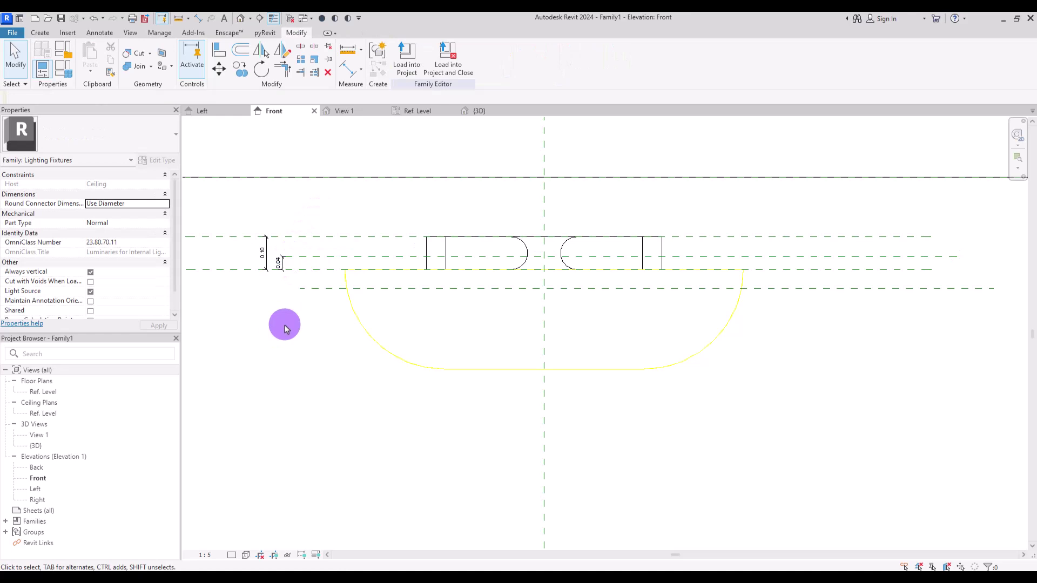
Move the lowest reference plane closer to the Light Source Elevation plane by editing its temporary dimension.
click(317, 290)
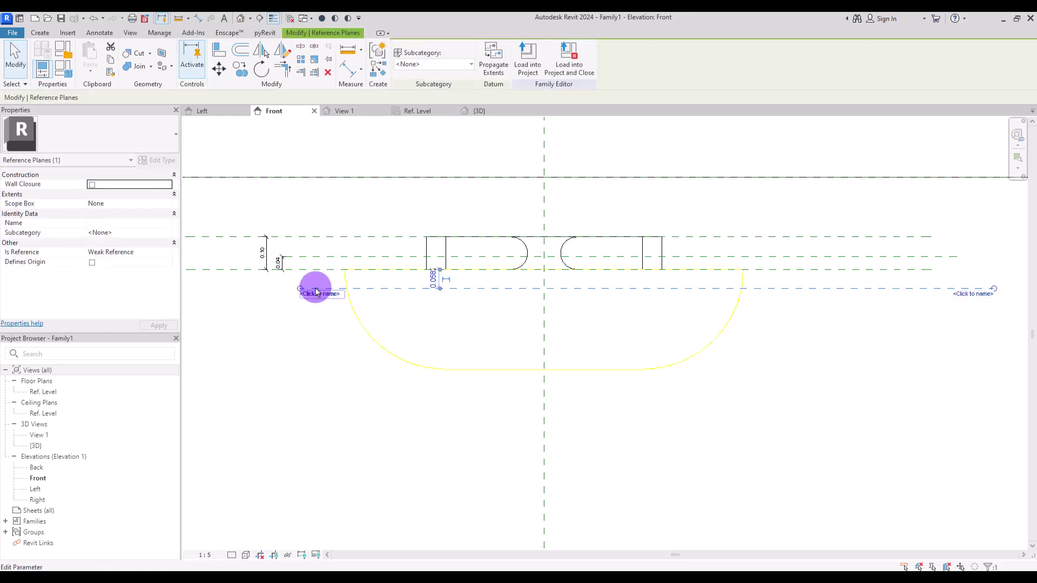
click(433, 280)
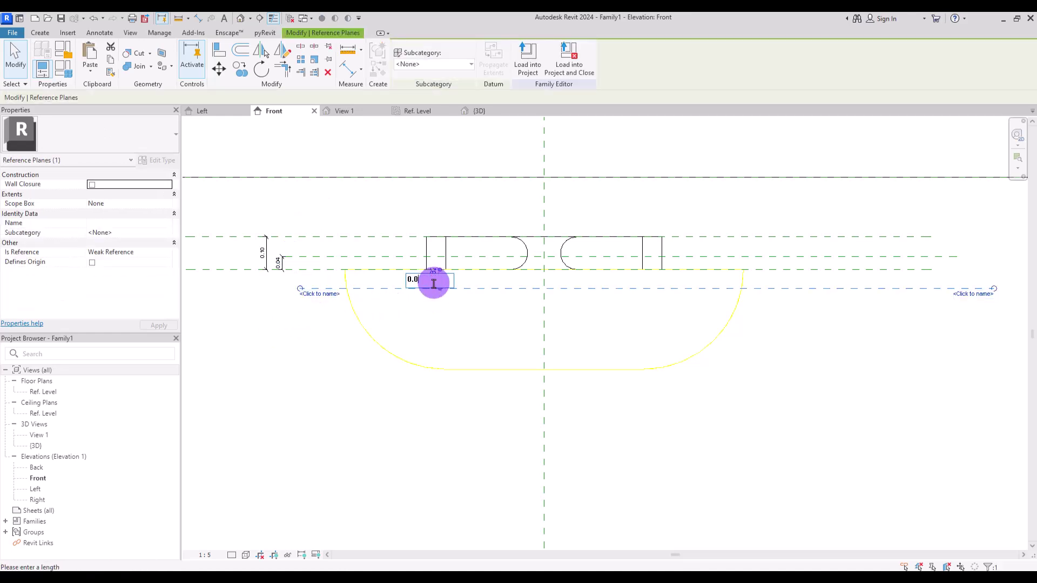
click(311, 350)
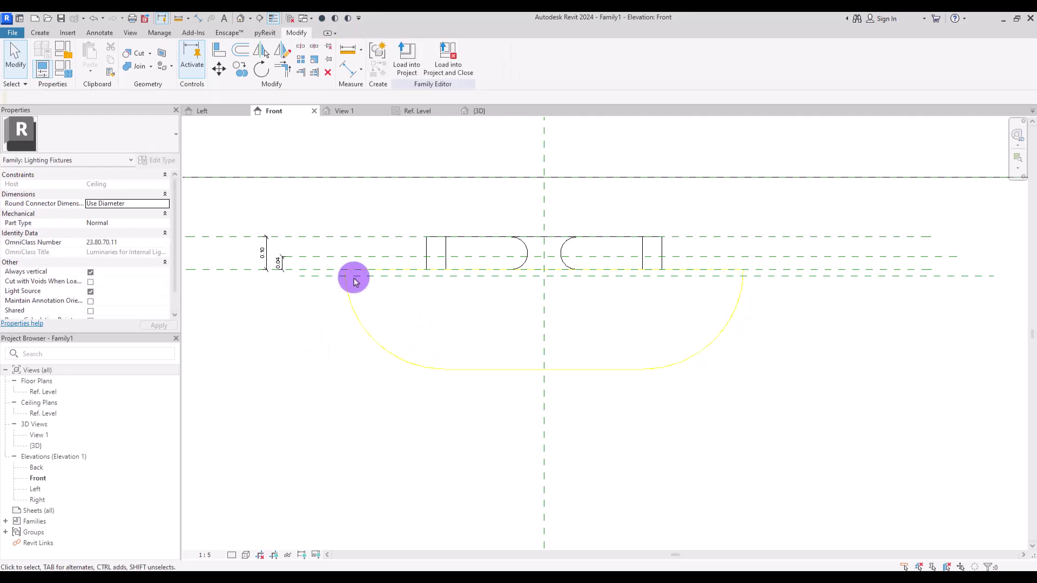
Dimension the distance between the Light Source Elevation plane and the lowest reference plane.
key(d)
key(i)
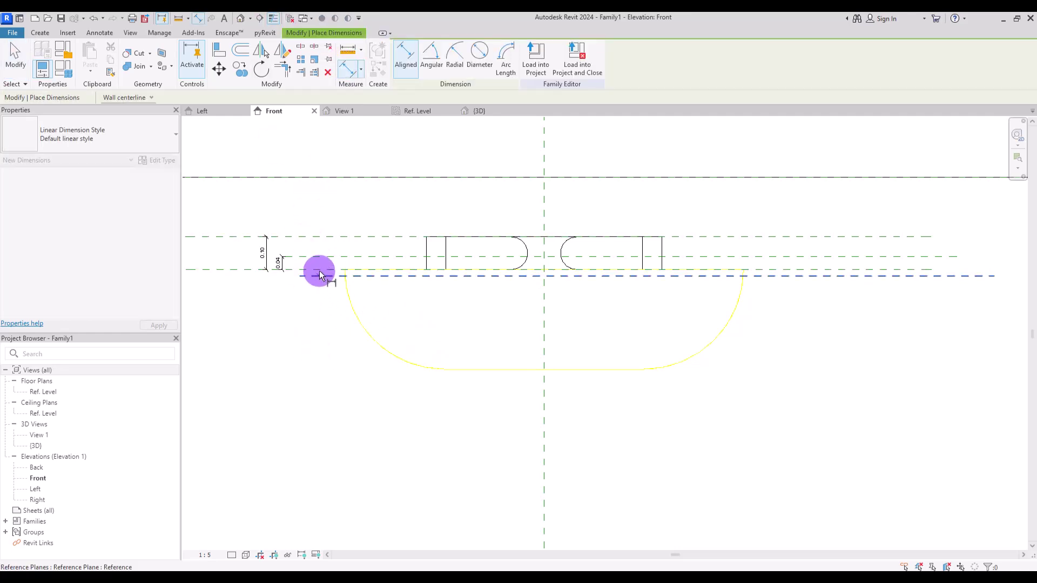
click(318, 270)
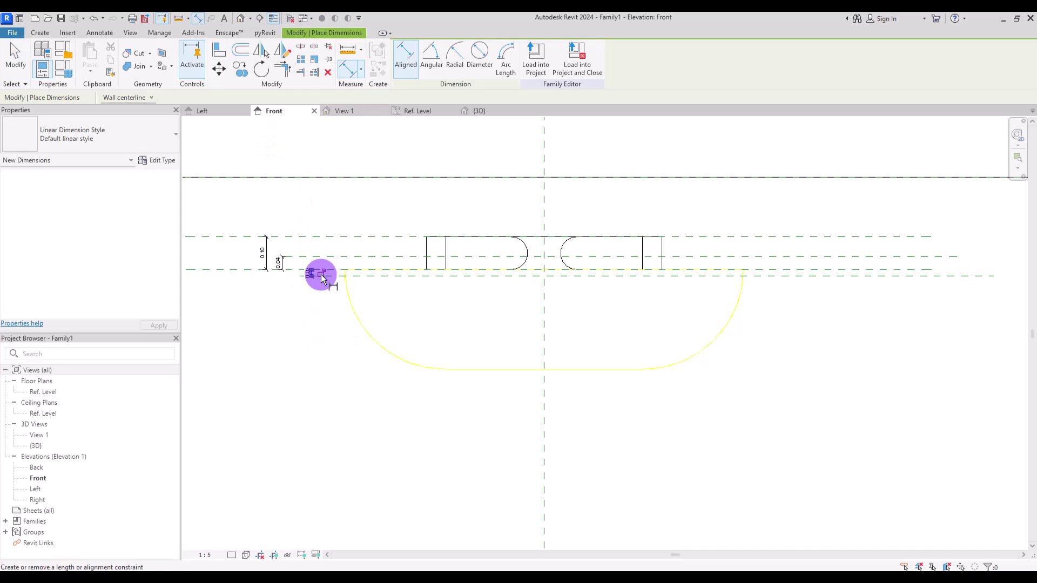
key(Escape)
key(Escape)
Align the void extrusion's top edge with the reference plane 0.04 above the Light Source Elevation plane and lock the alignment.
middle_drag(825, 492, 781, 232)
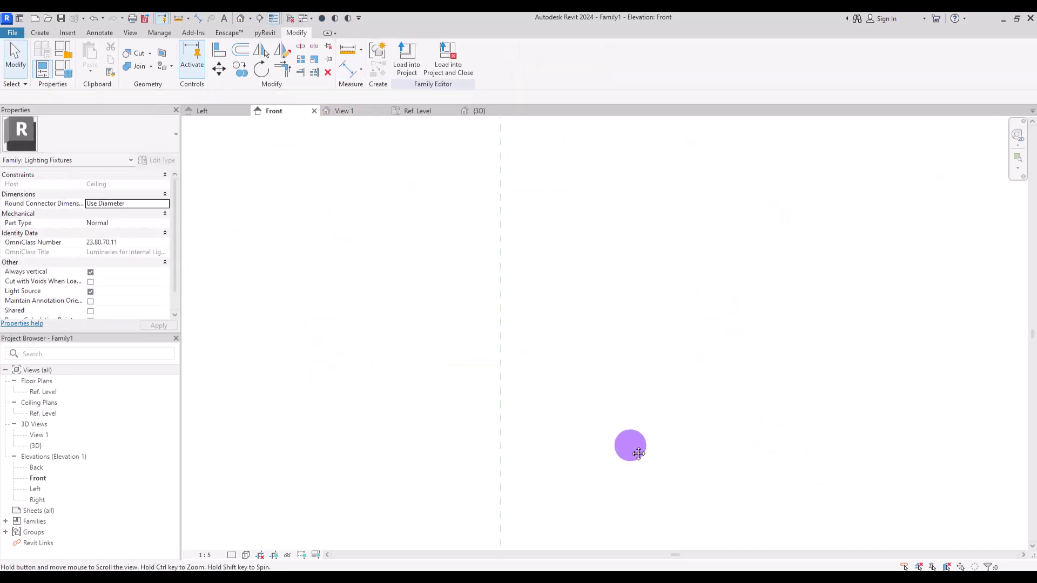
middle_drag(638, 454, 660, 407)
click(219, 50)
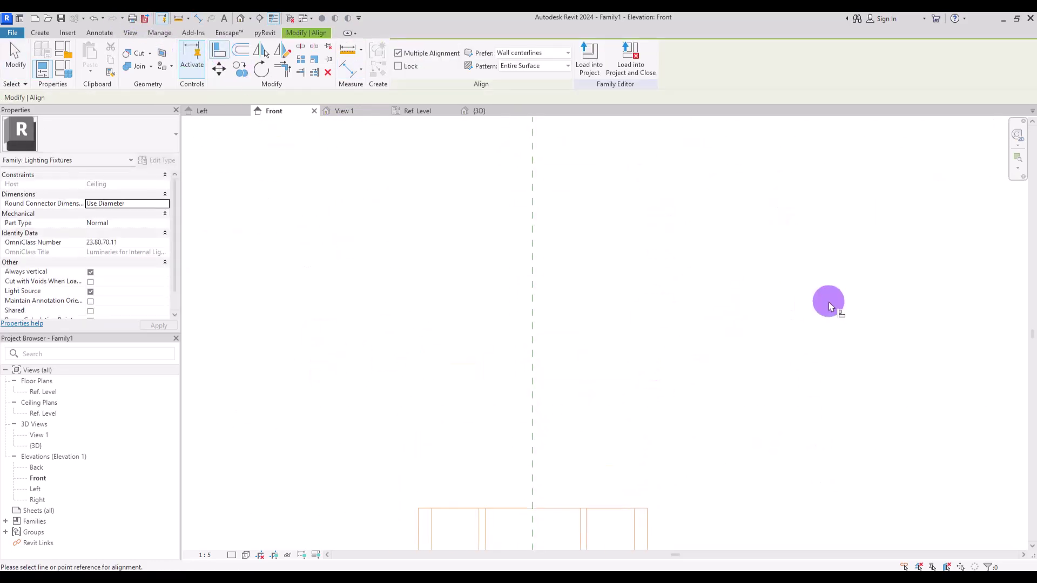
middle_drag(828, 307, 746, 398)
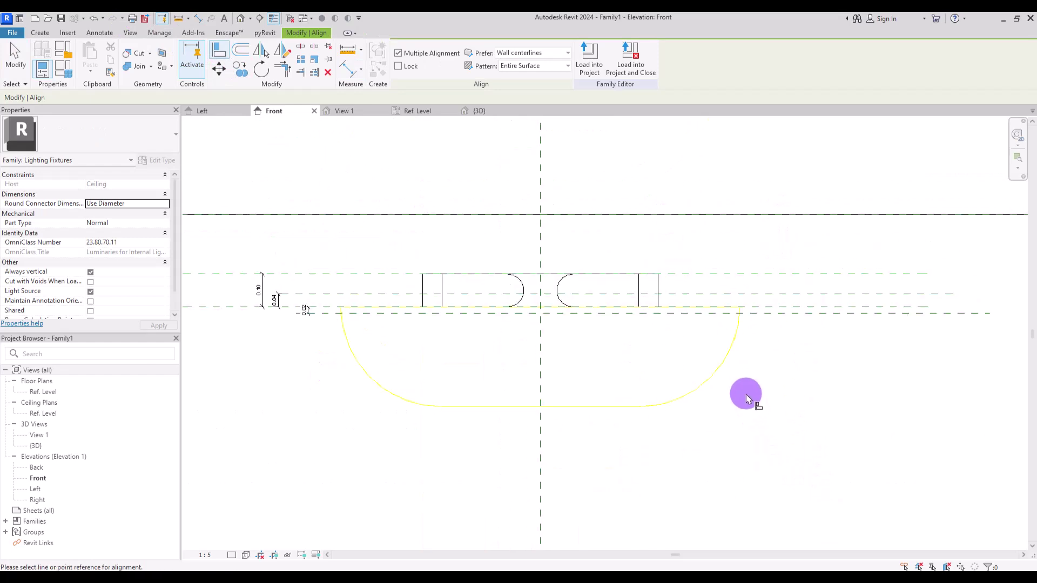
right_click(760, 295)
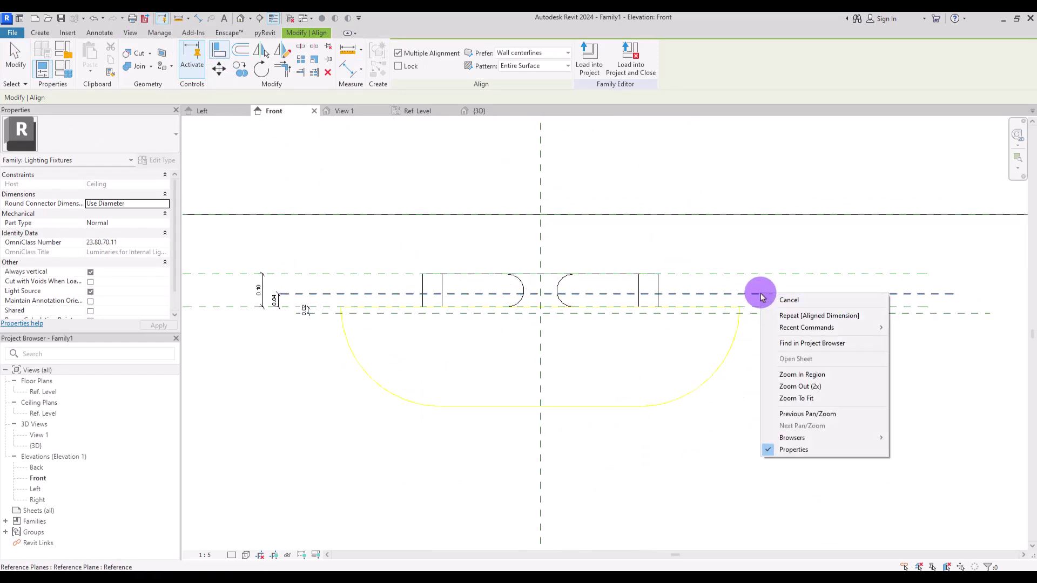
key(Escape)
middle_drag(744, 431, 720, 114)
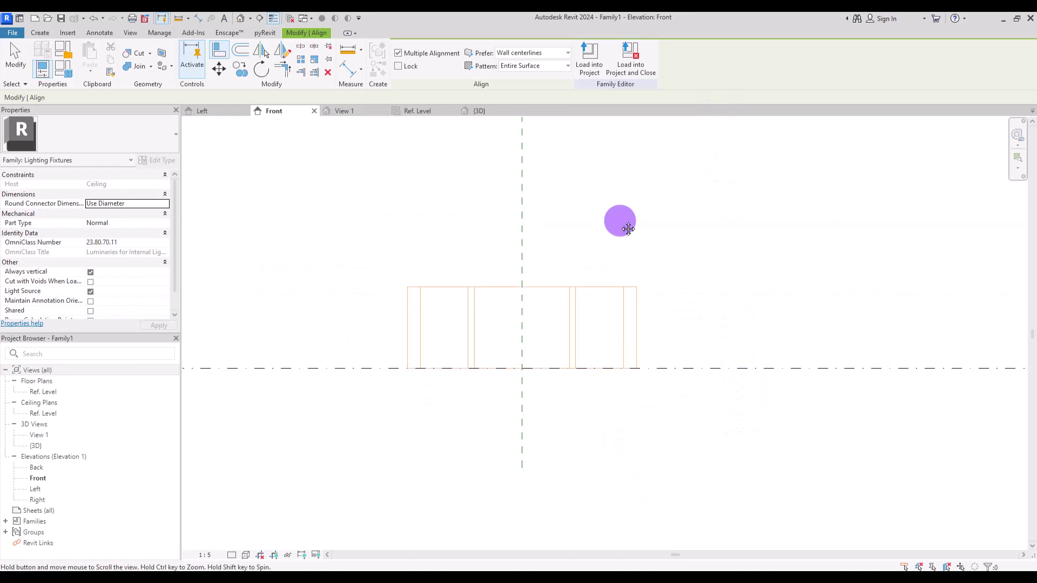
click(598, 285)
middle_drag(728, 225, 725, 360)
click(612, 209)
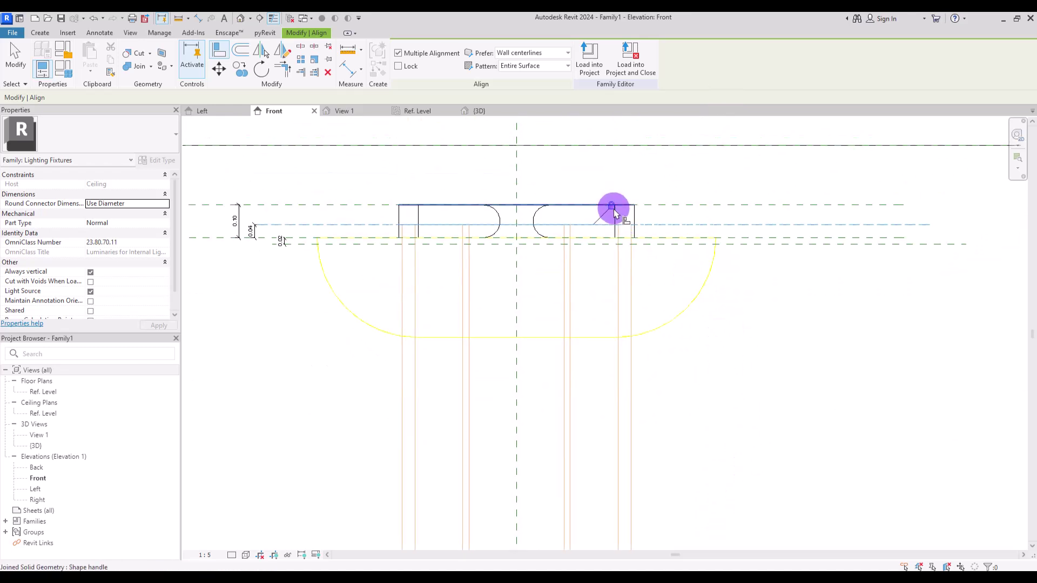
Align the void extrusion's bottom edge with the lowest reference plane and lock the alignment.
click(747, 244)
middle_drag(736, 378, 685, 172)
click(546, 417)
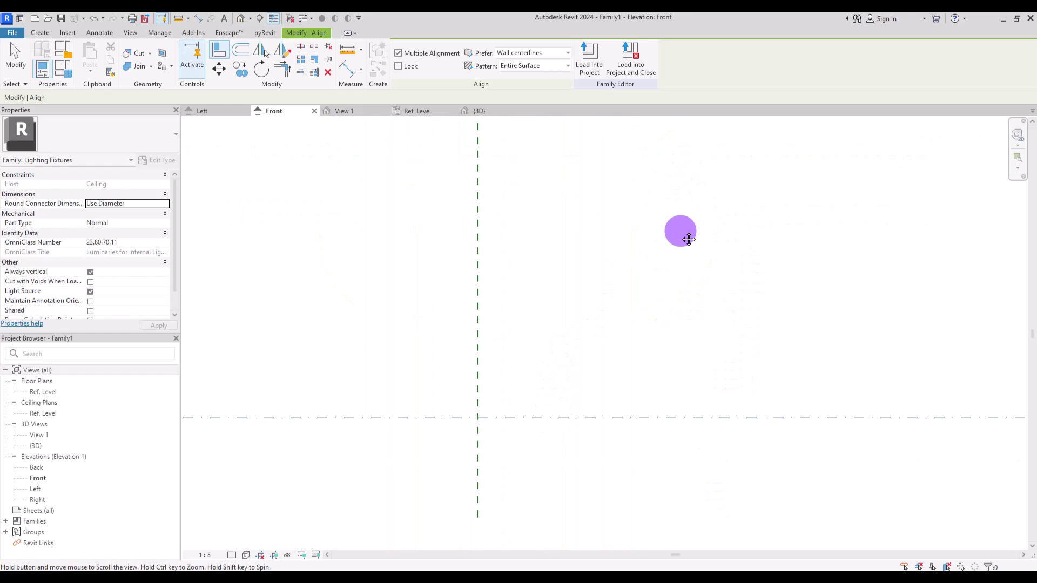
middle_drag(694, 222, 737, 400)
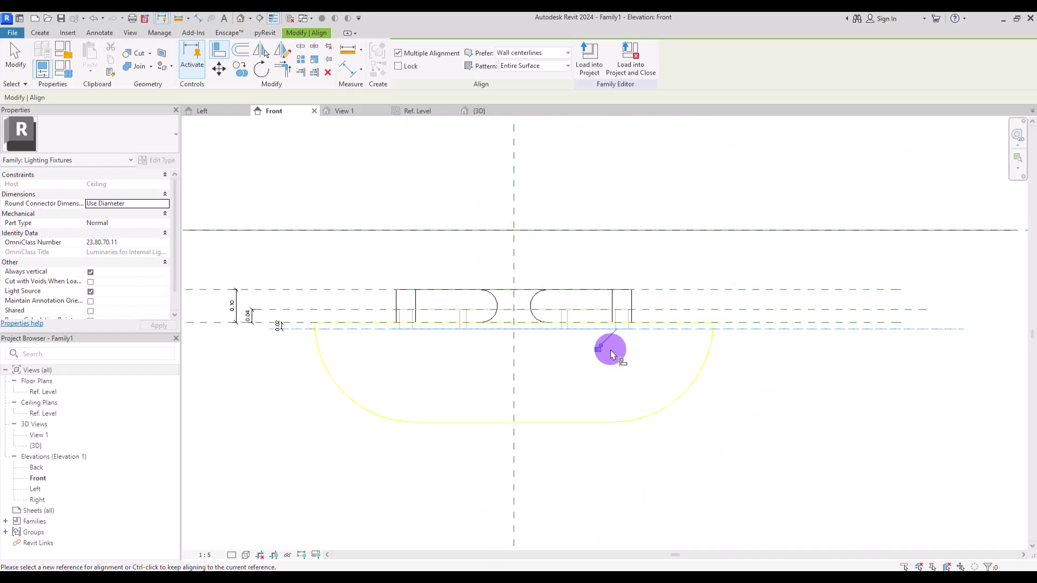
key(Escape)
Cut the ring housing with the void extrusion and inspect the fixture in the 3D view.
click(130, 55)
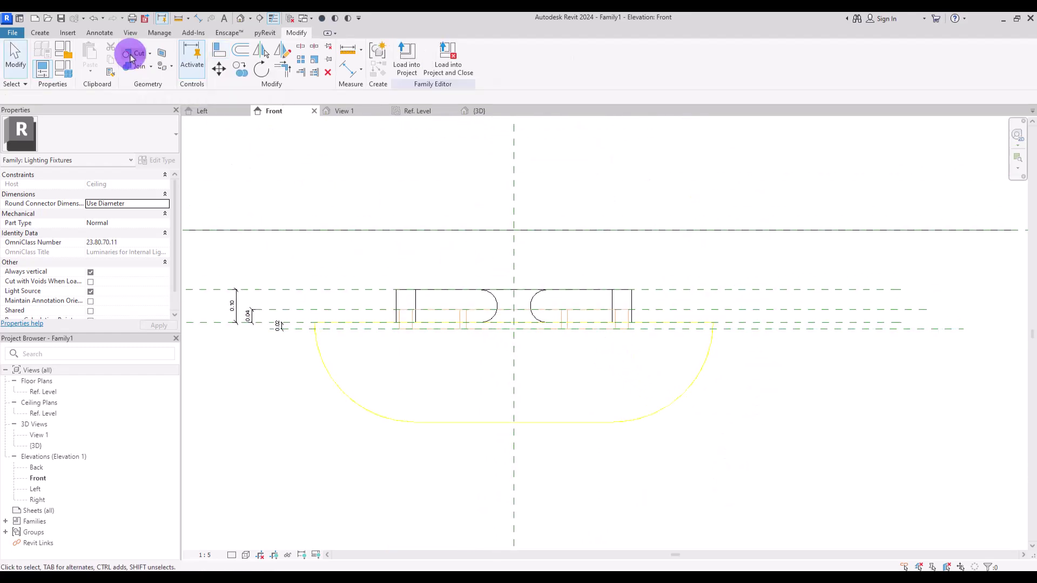
click(409, 292)
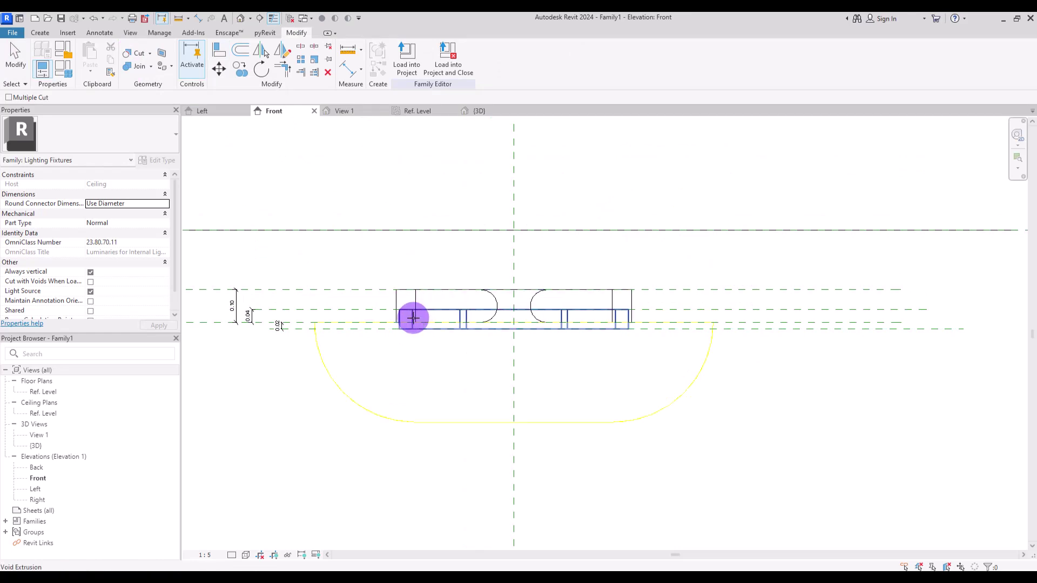
click(413, 319)
click(505, 111)
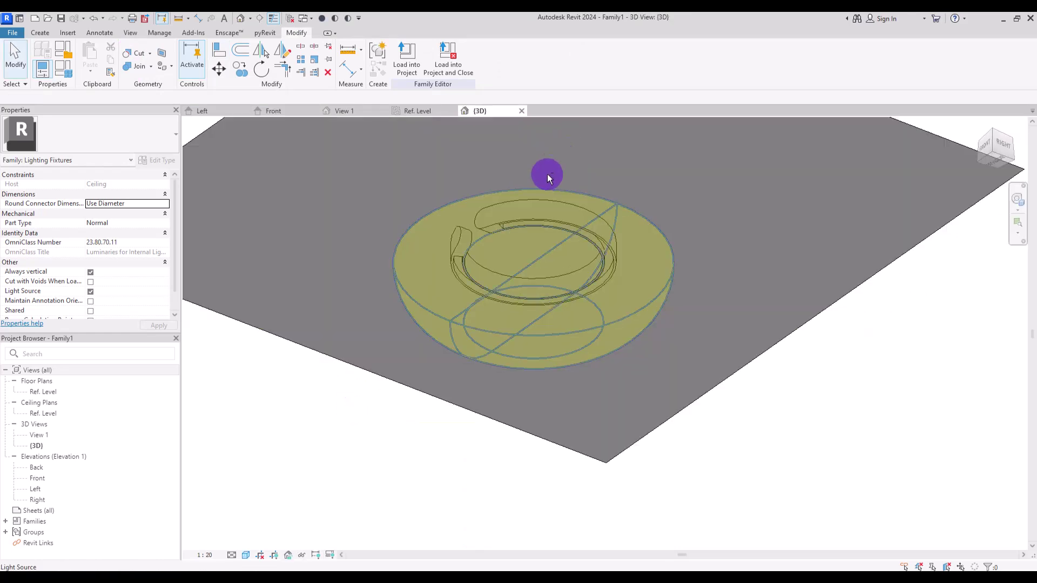
shift+middle_drag(547, 178, 331, 196)
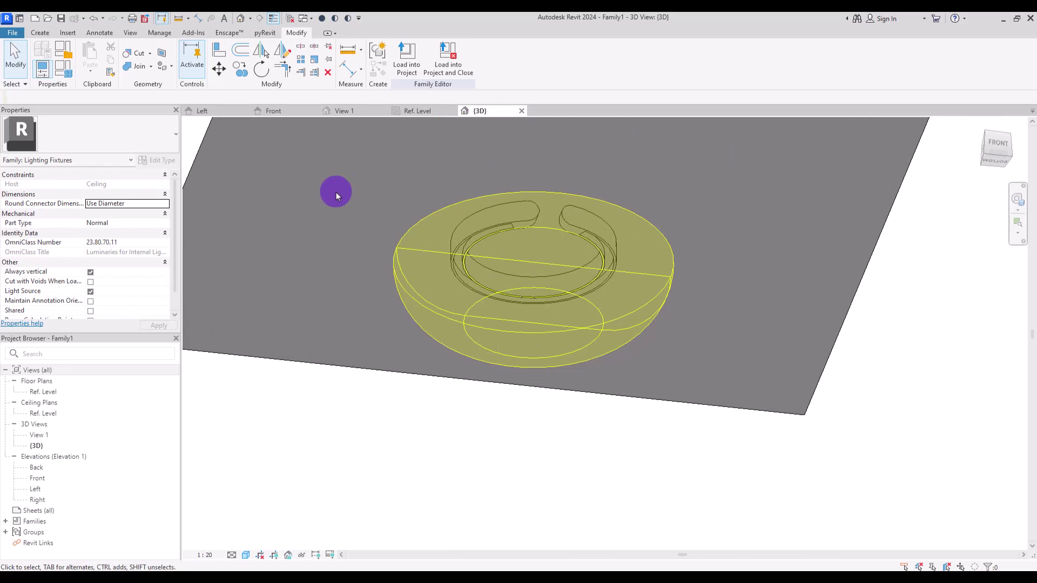
click(424, 223)
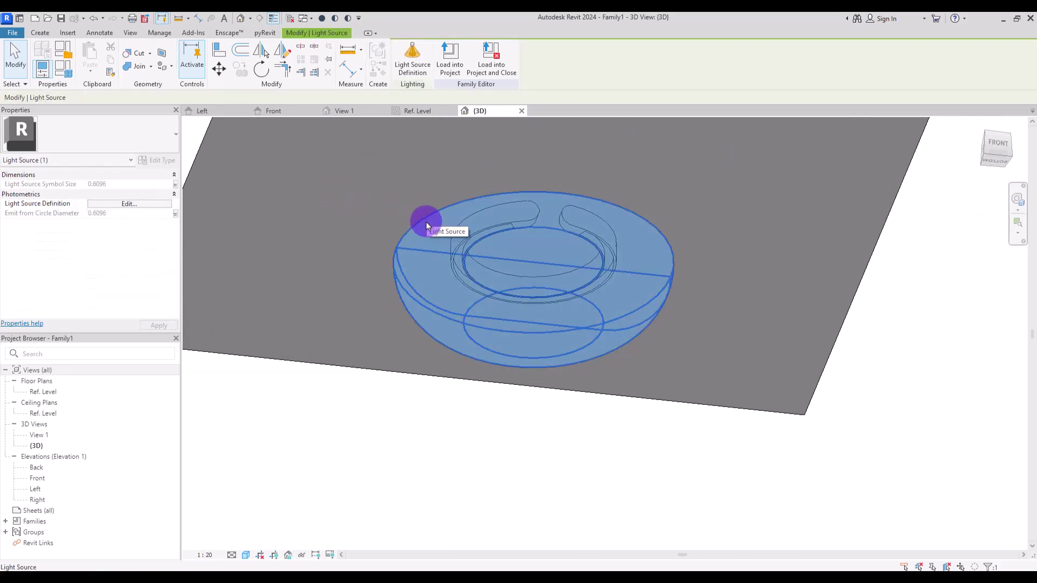
click(386, 210)
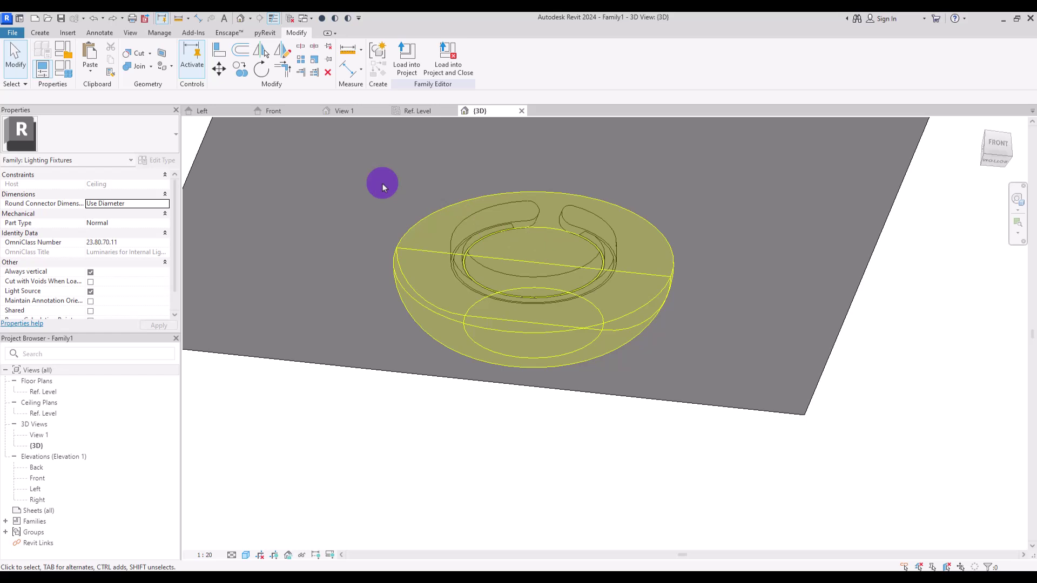
In the Front elevation, copy the void extrusion and paste the duplicate aligned to the same place.
click(278, 110)
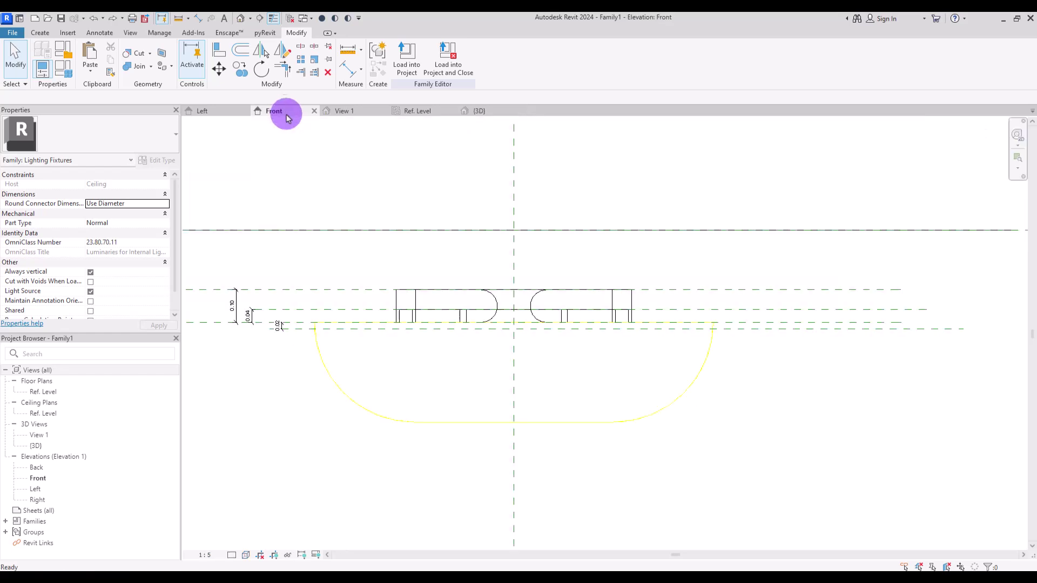
click(410, 317)
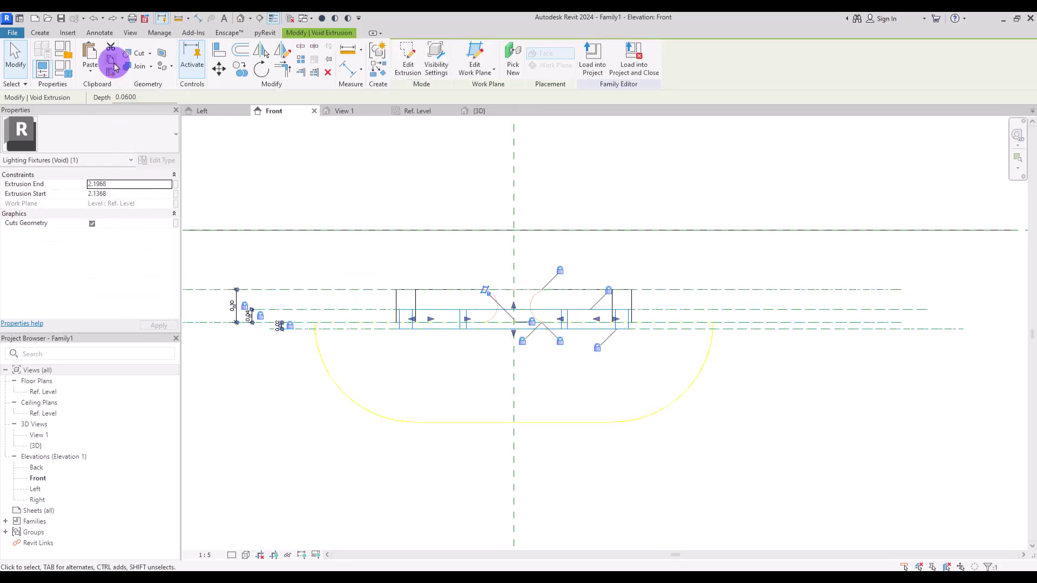
click(90, 69)
click(115, 167)
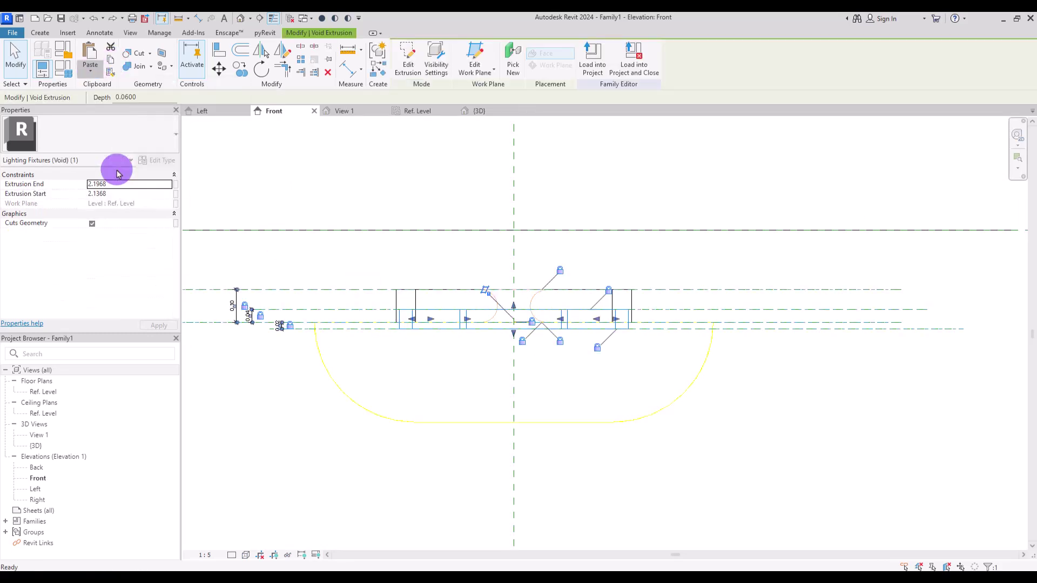
Turn off Cuts Geometry for the pasted void and uncut it from the ring housing.
click(92, 224)
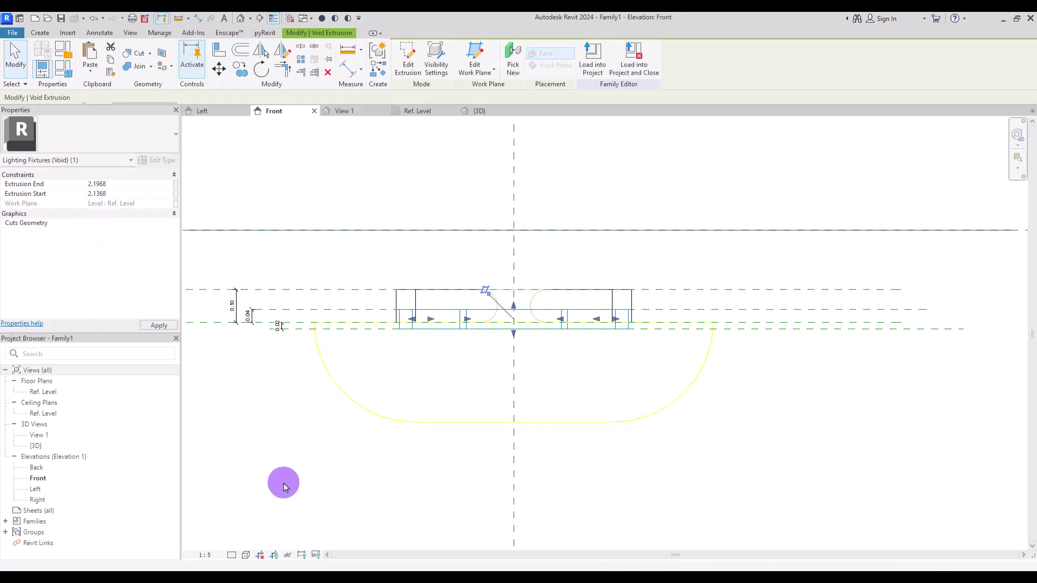
click(152, 53)
click(160, 92)
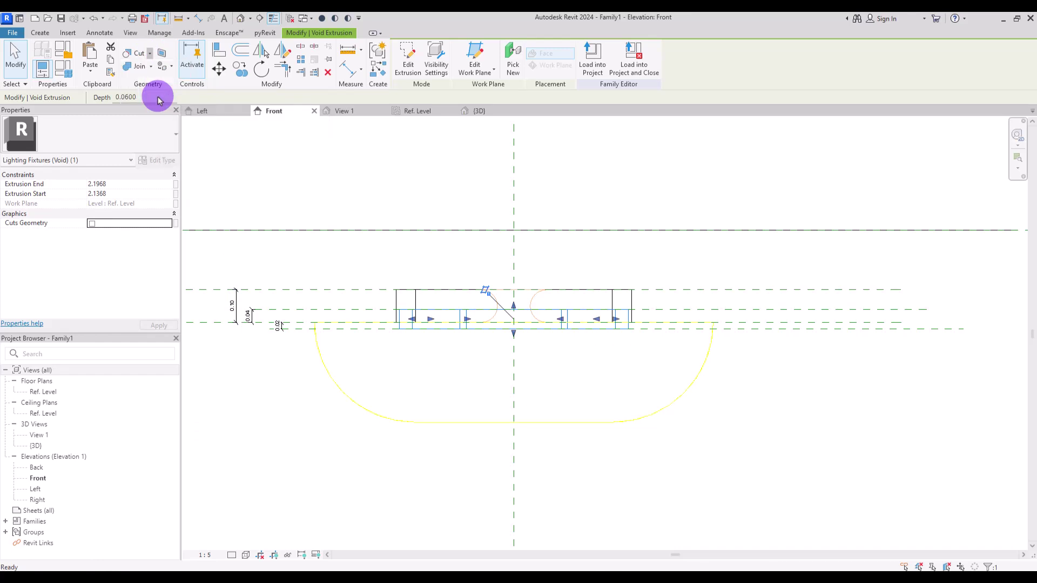
click(413, 297)
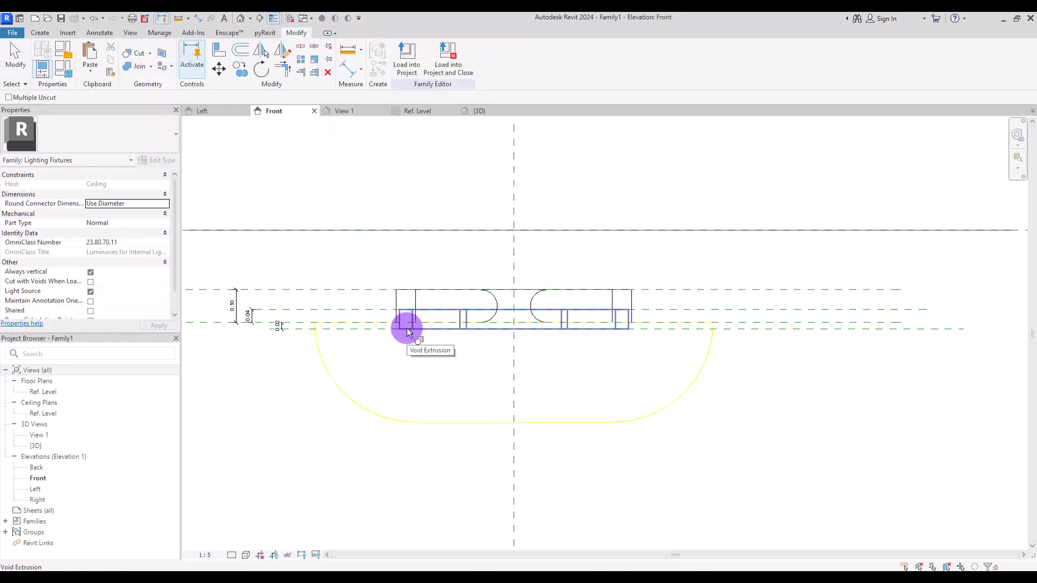
click(407, 328)
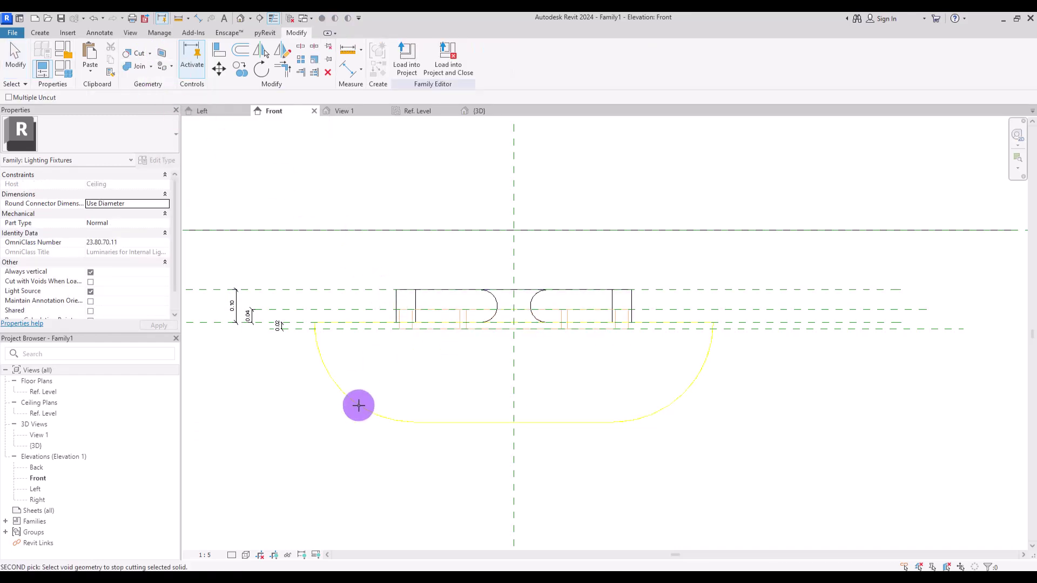
Convert the pasted void extrusion to a solid by setting its Solid/Void property to Solid.
click(406, 329)
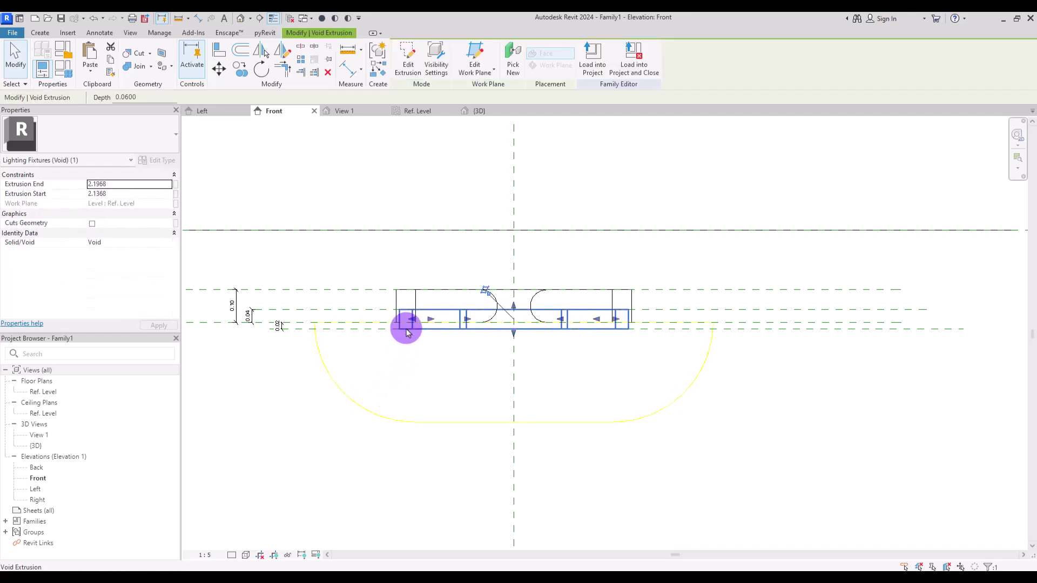
click(166, 241)
click(168, 242)
click(114, 253)
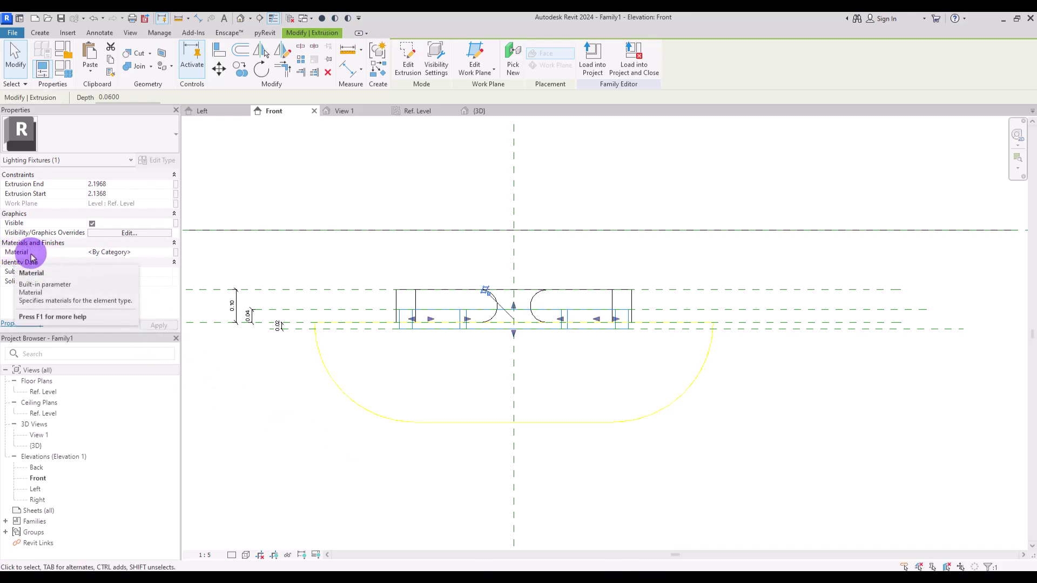
For the converted extrusion's material, create a new material and rename it Light.
click(169, 252)
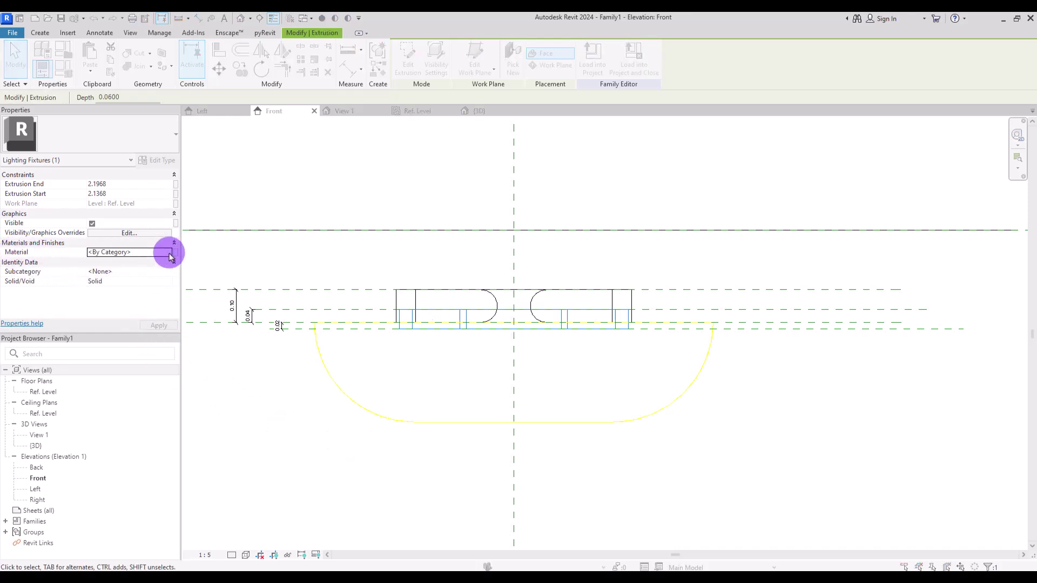
click(111, 442)
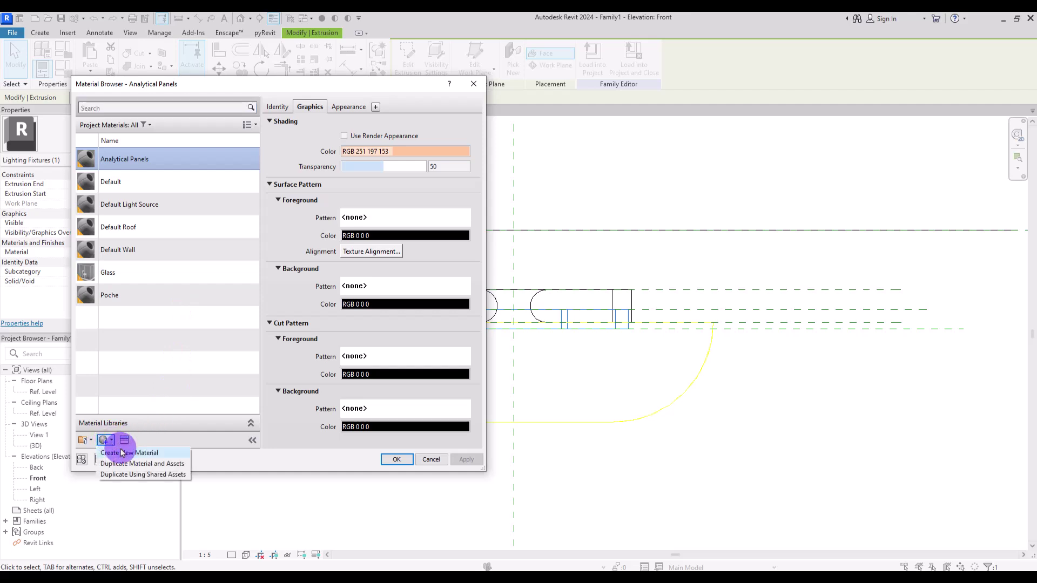
click(124, 455)
right_click(145, 229)
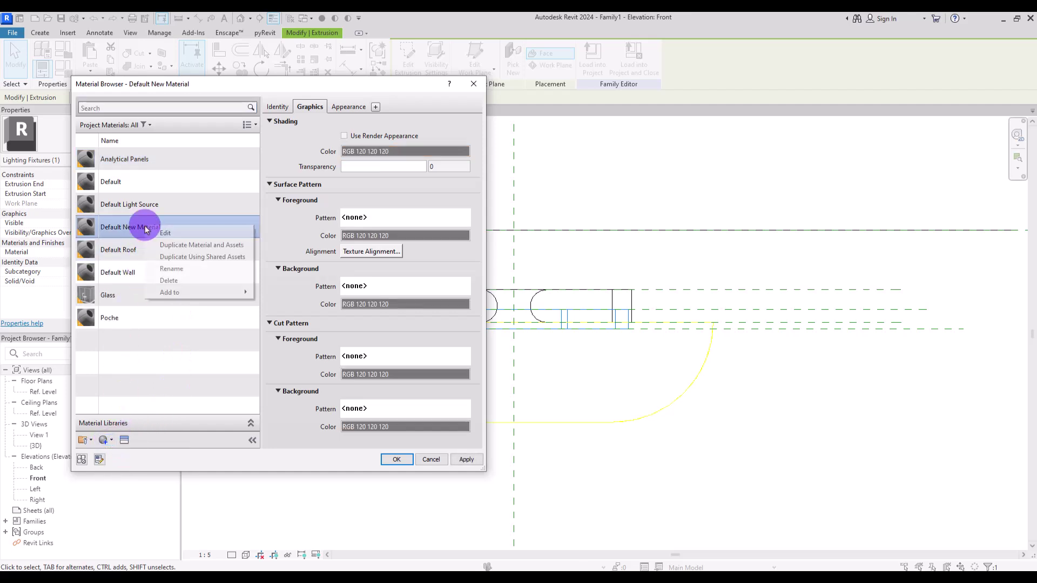
click(167, 270)
text(Light)
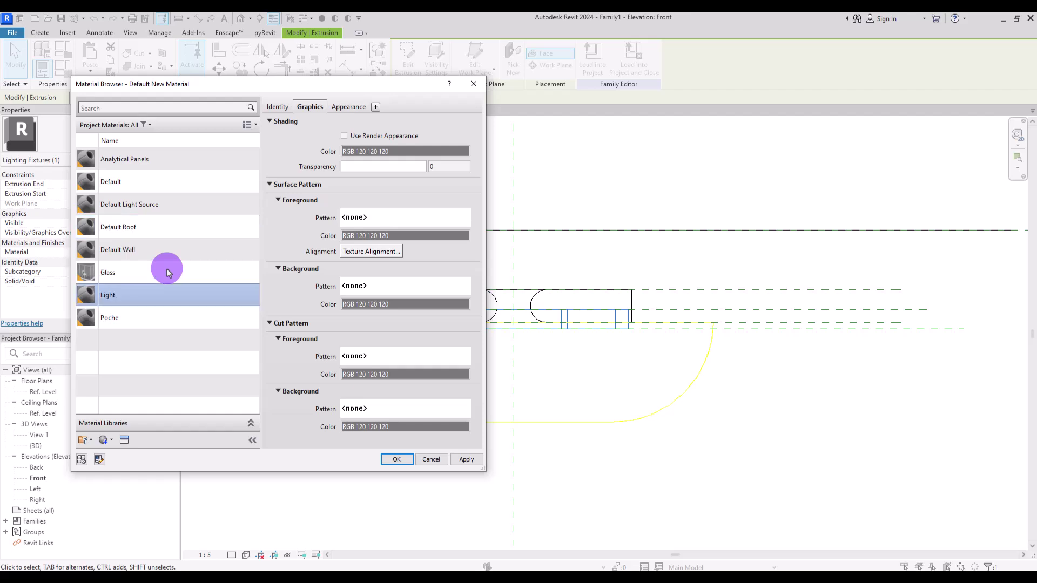
Apply the "A Type Bulb - Frosted - 800lm" appearance to the Light material, then view its emissivity and graphics settings.
click(124, 440)
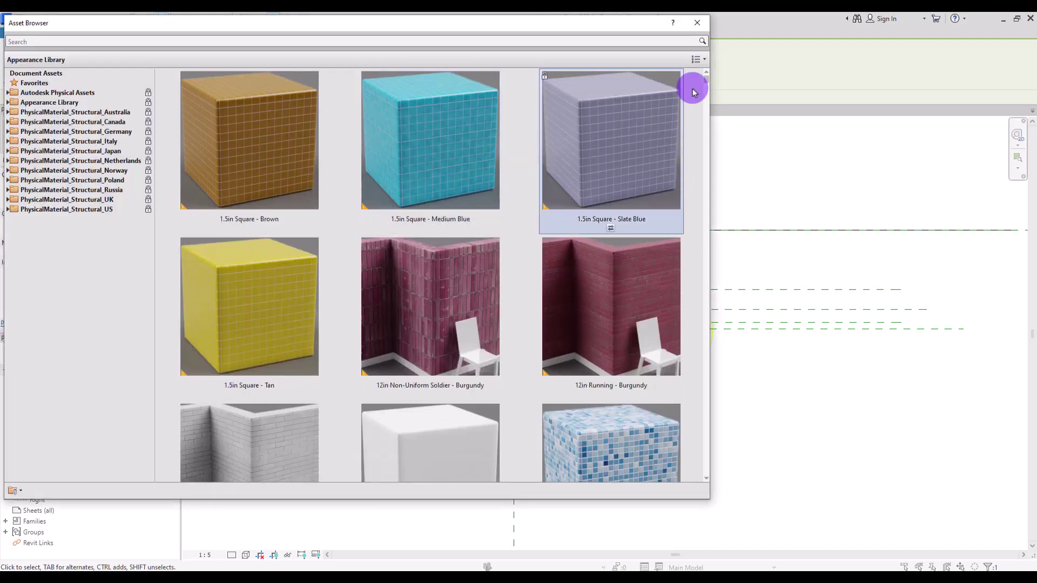
mouse_move(707, 83)
mouse_down()
mouse_move(706, 95)
mouse_move(711, 86)
mouse_up()
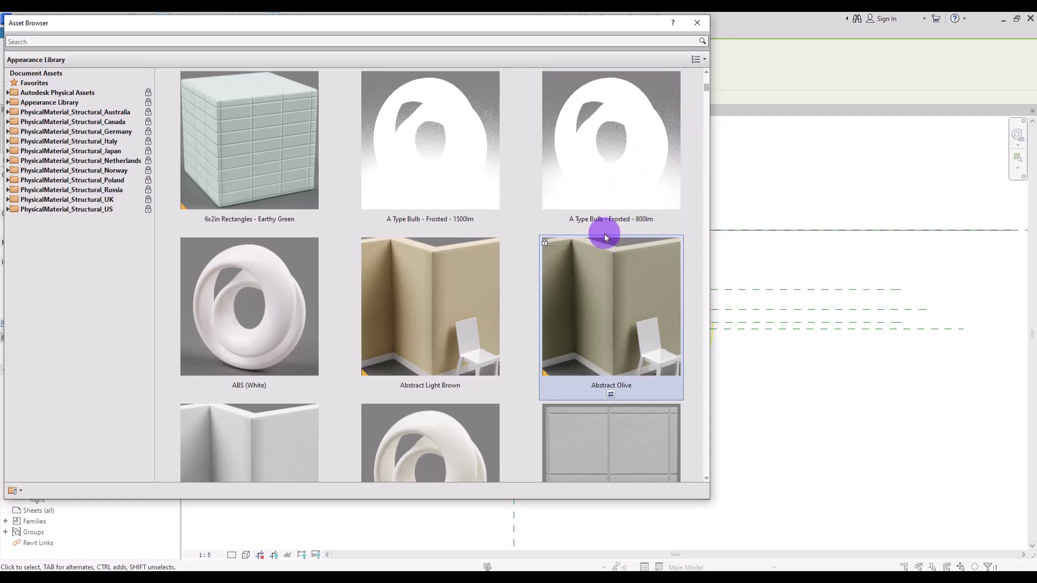
click(612, 229)
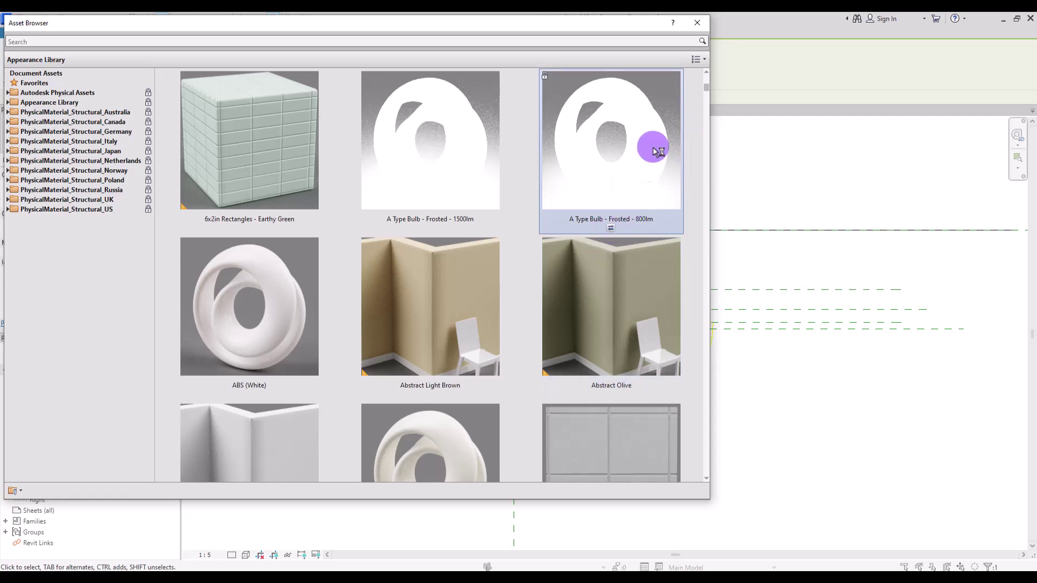
click(697, 23)
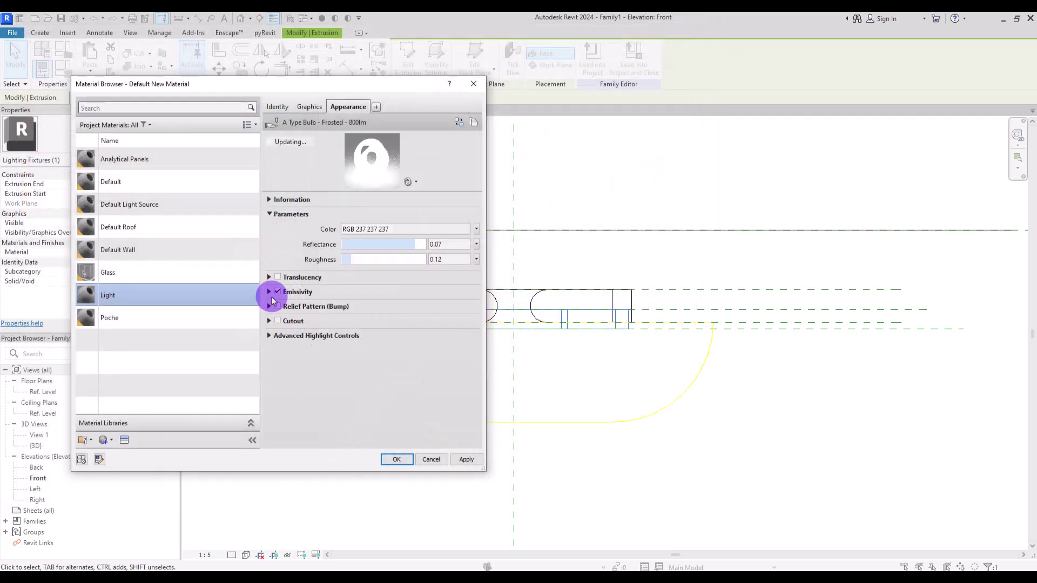
click(269, 293)
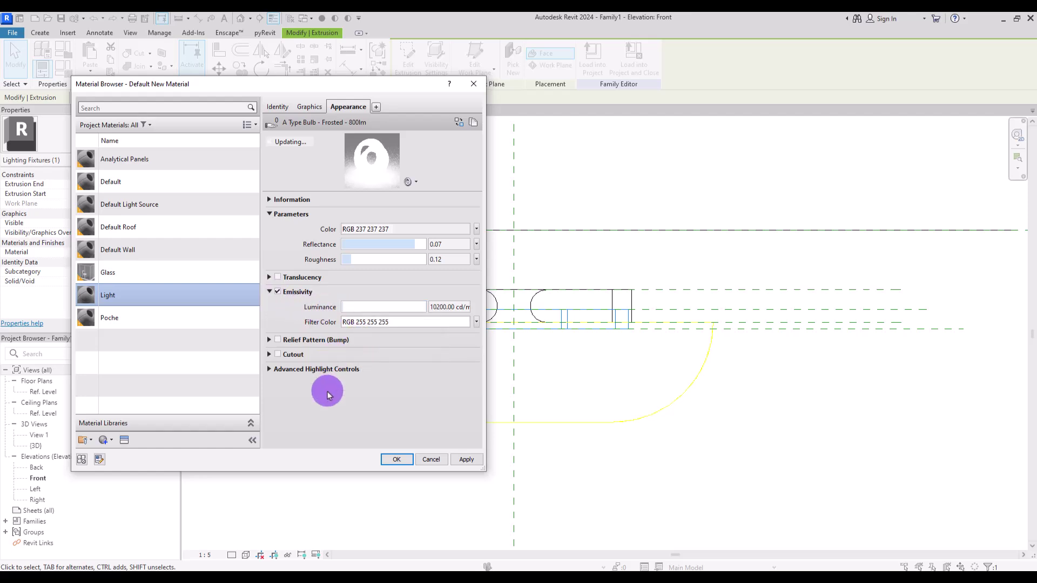
click(311, 106)
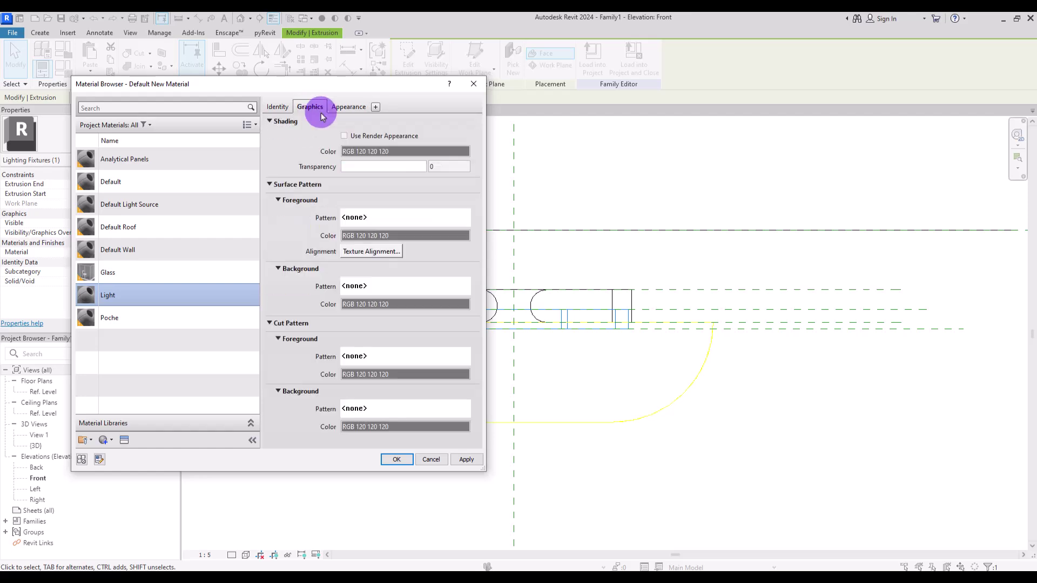
Turn on Use Render Appearance for the Light material's shading and assign the material to the light ring.
click(353, 138)
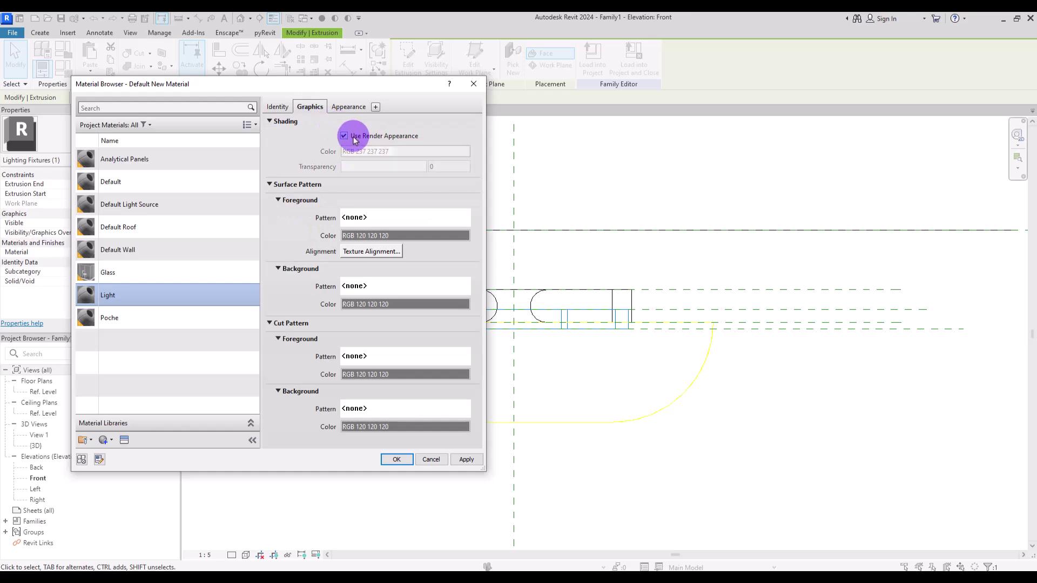
click(396, 459)
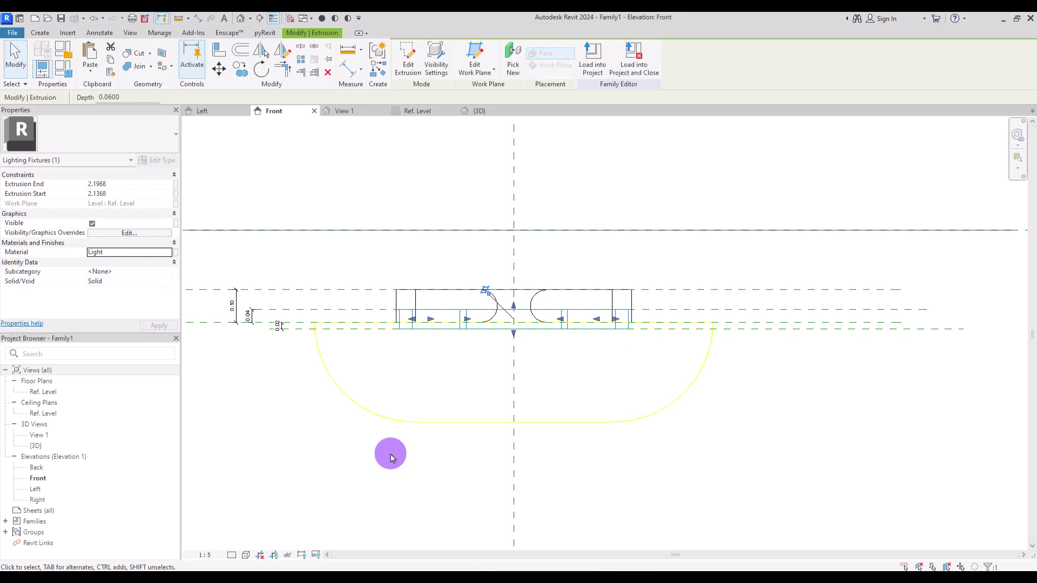
key(Escape)
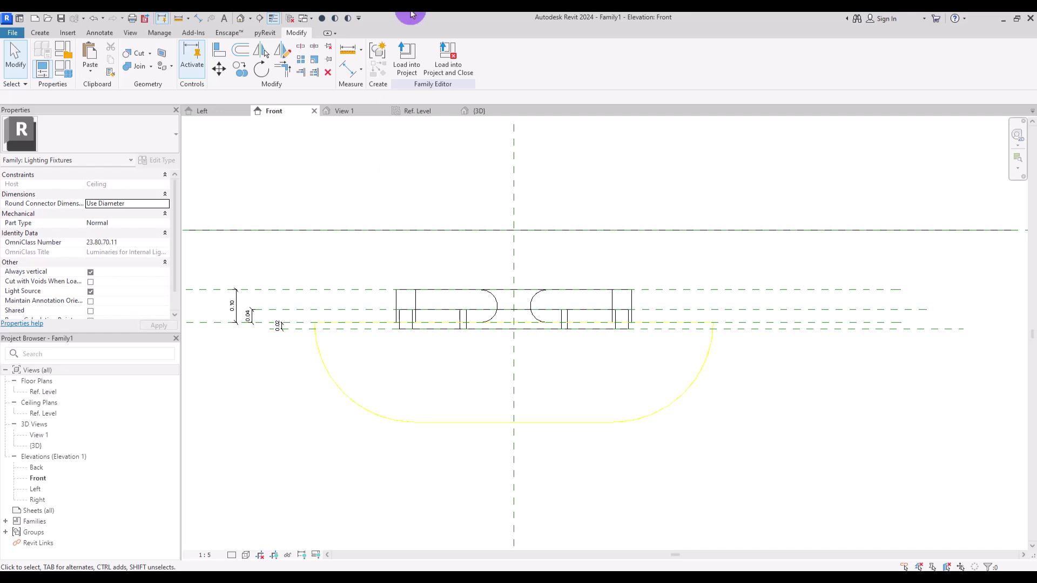
Align the underside of the light ring with the reference plane at the bottom of the ring housing.
click(217, 53)
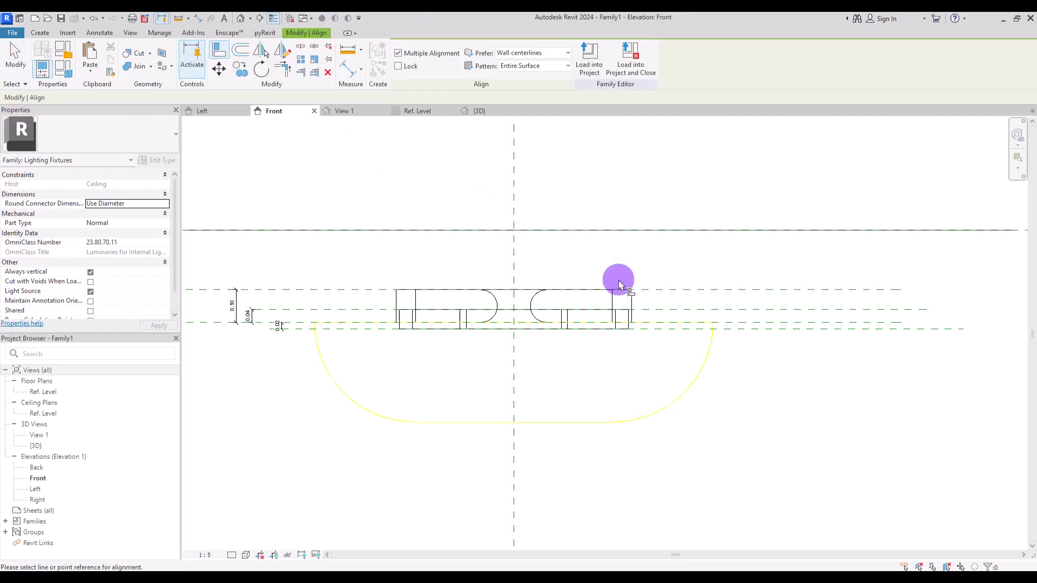
click(805, 323)
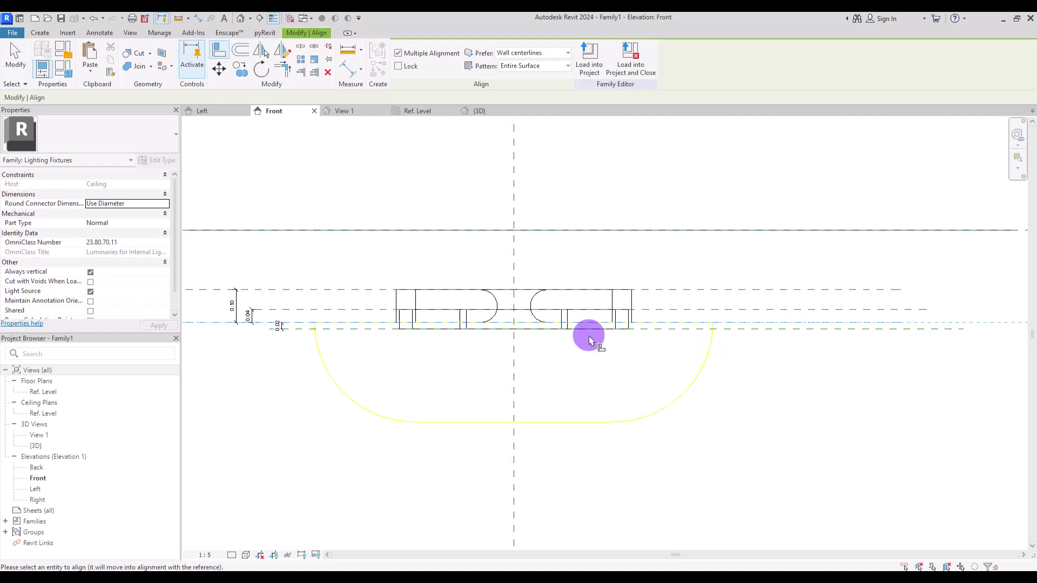
click(580, 327)
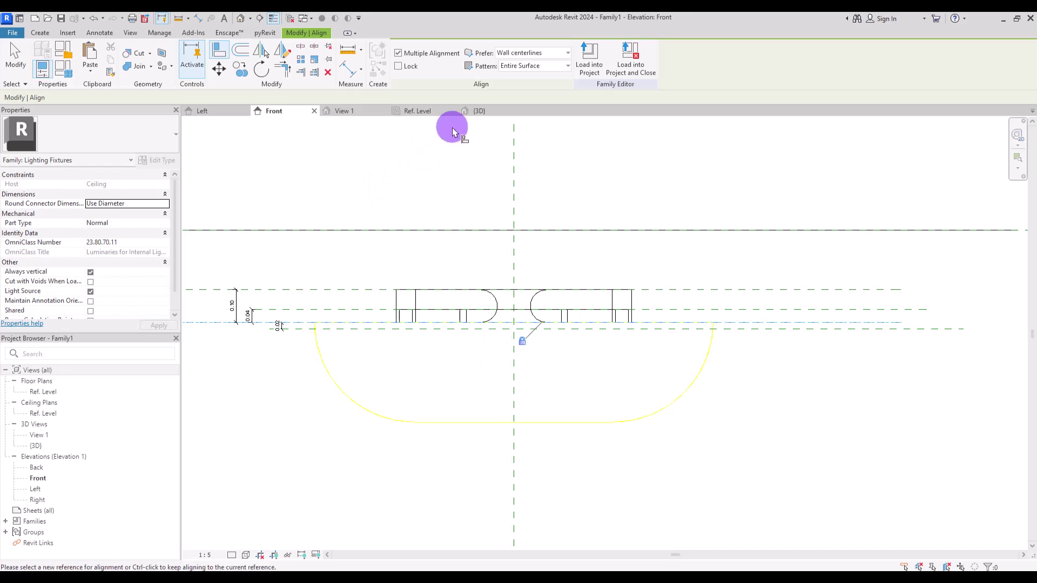
click(479, 112)
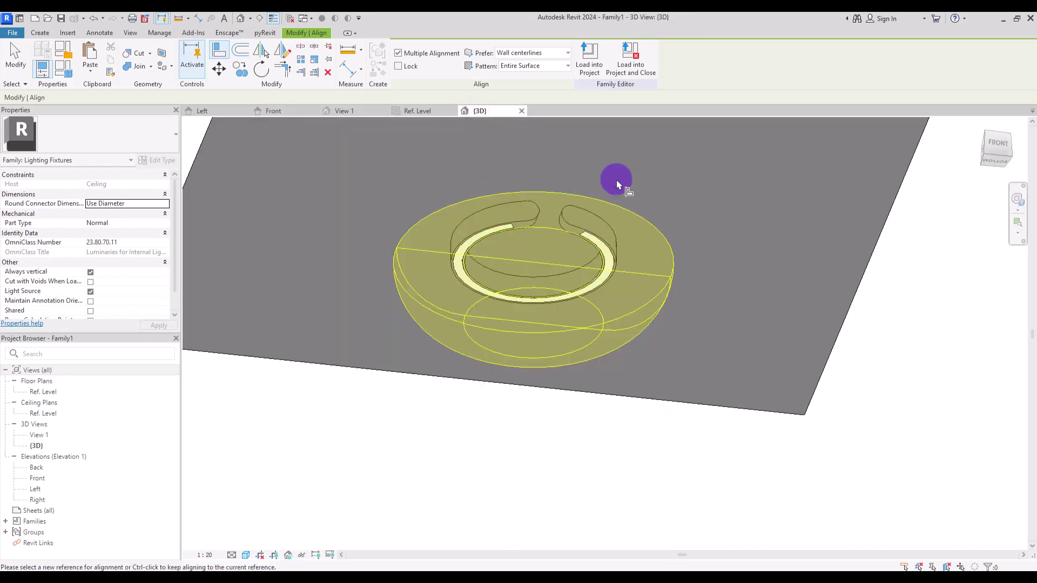
key(Escape)
Set the light source's Light Source Symbol Size and Emit from Circle Diameter both to 0.4 in the family types.
shift+middle_drag(604, 208, 685, 231)
click(637, 226)
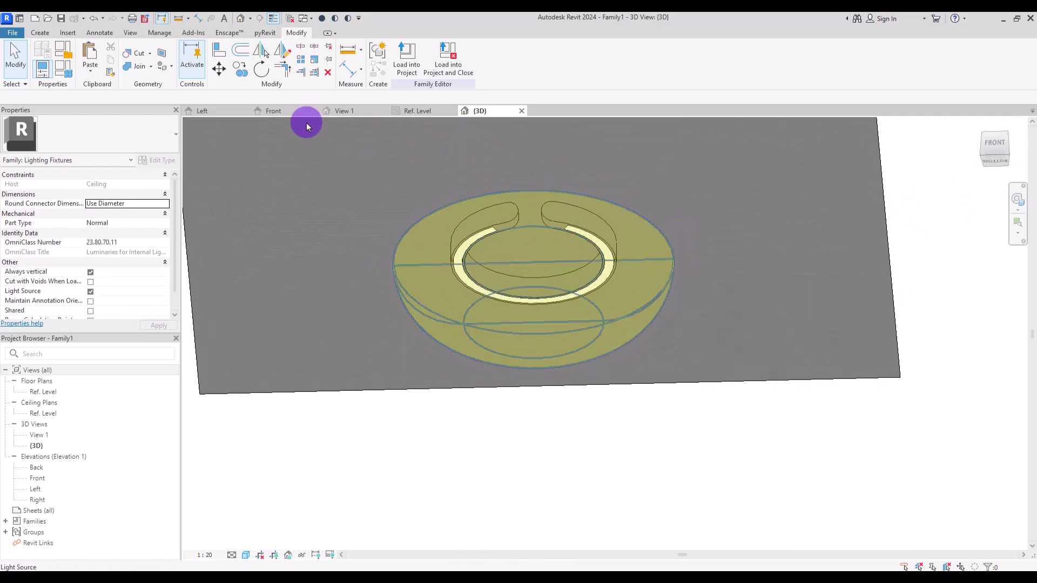
click(63, 68)
click(214, 227)
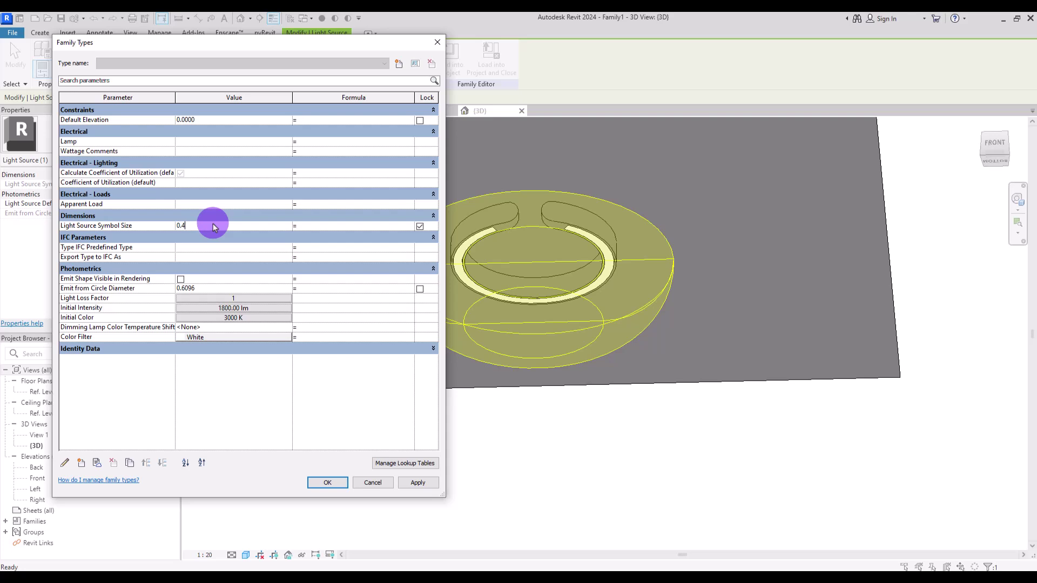
click(419, 484)
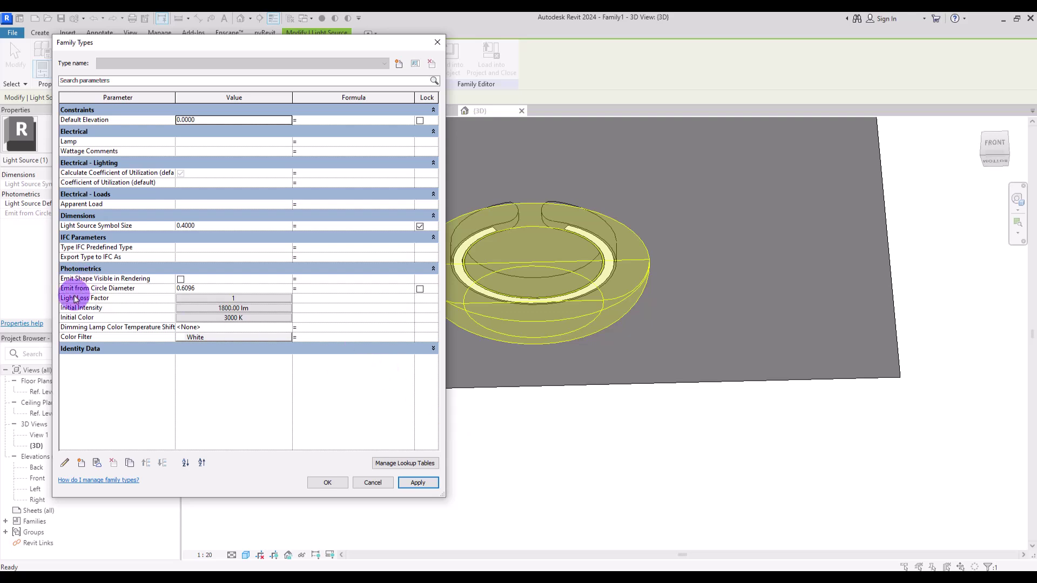
click(204, 287)
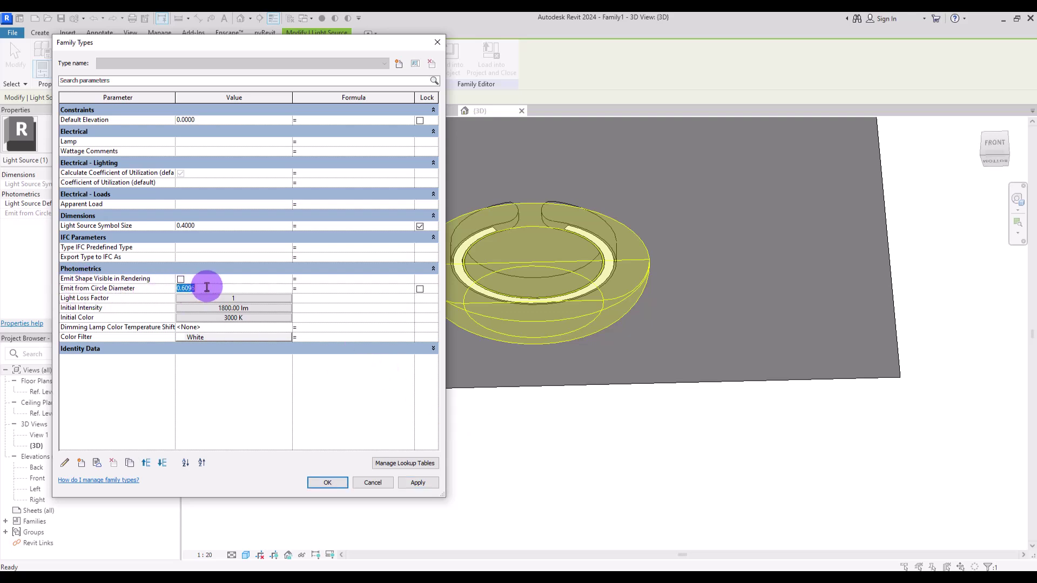
key(Tab)
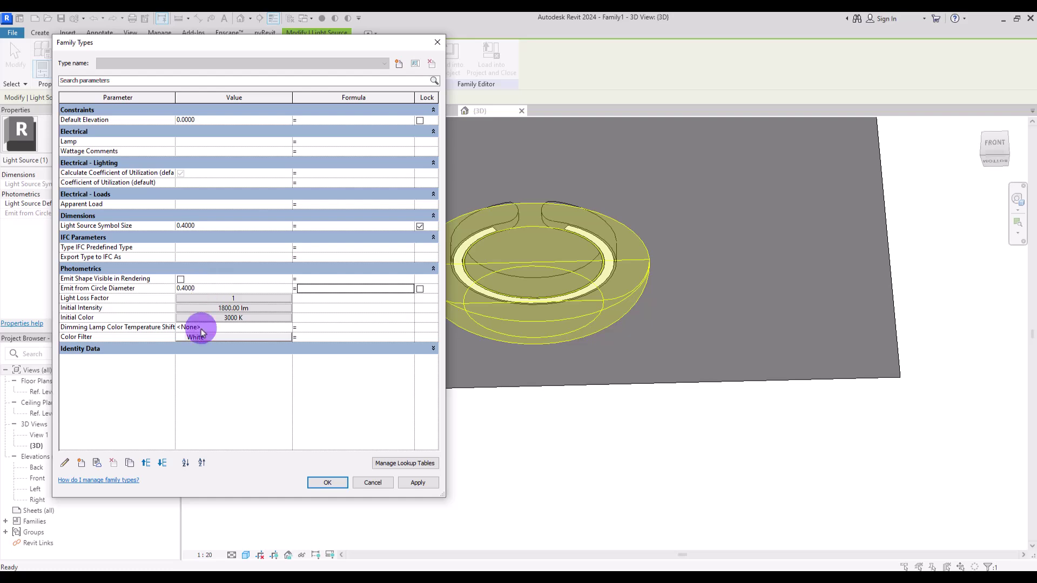
click(339, 484)
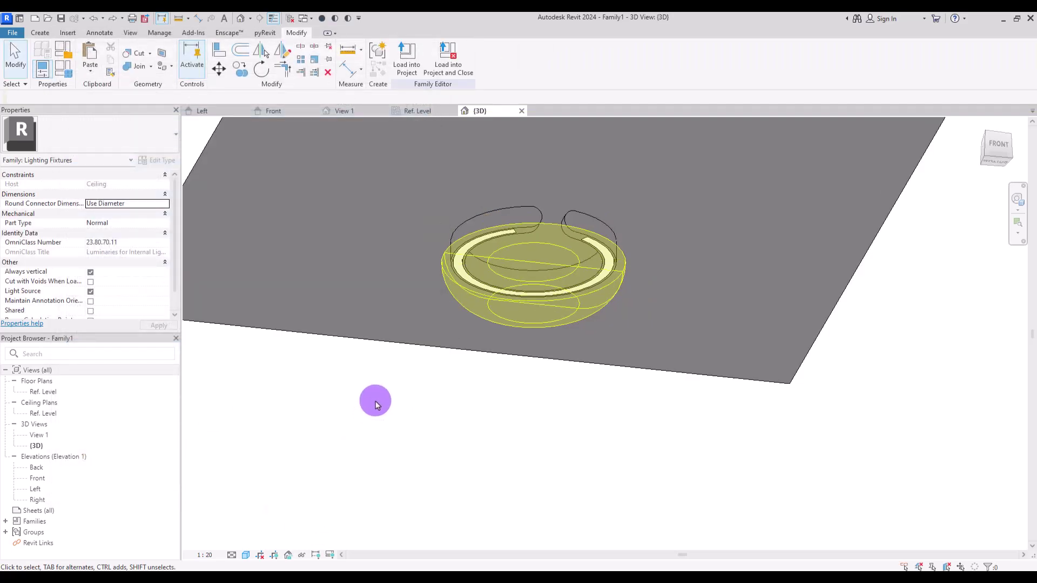
Associate the ring housing's material with a new family type parameter named Metal.
click(486, 214)
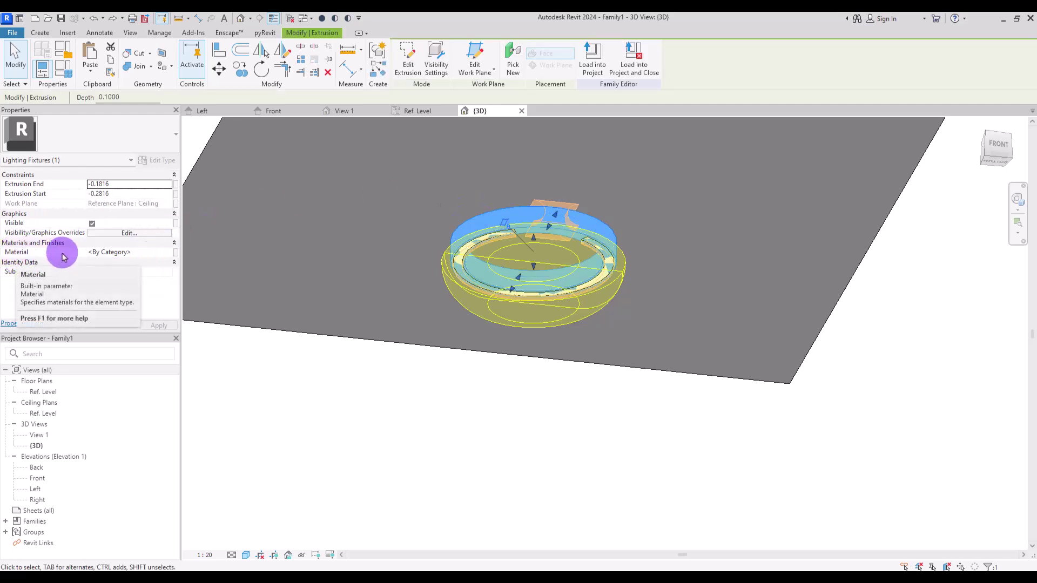
click(176, 253)
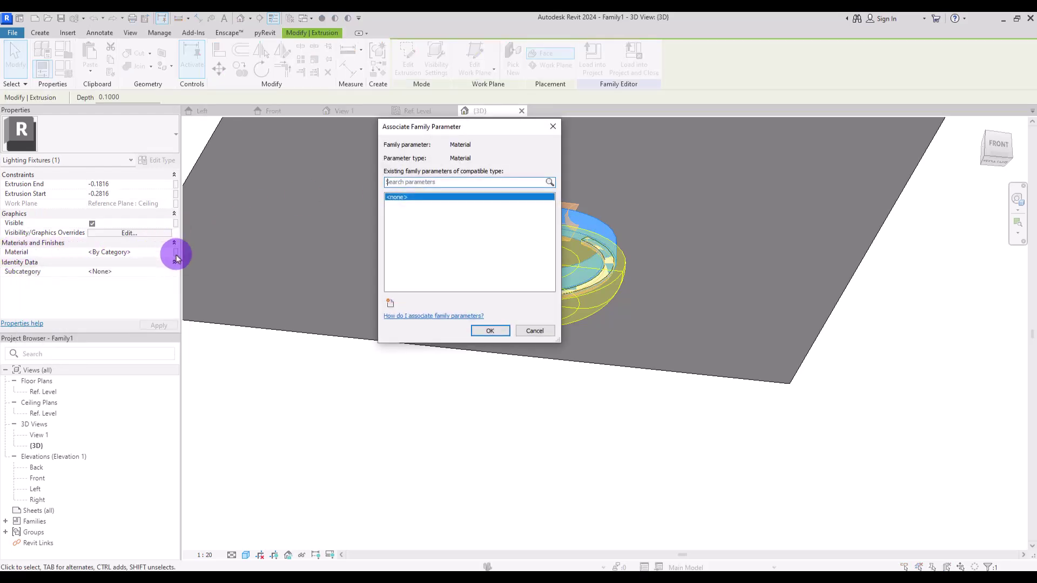
click(392, 303)
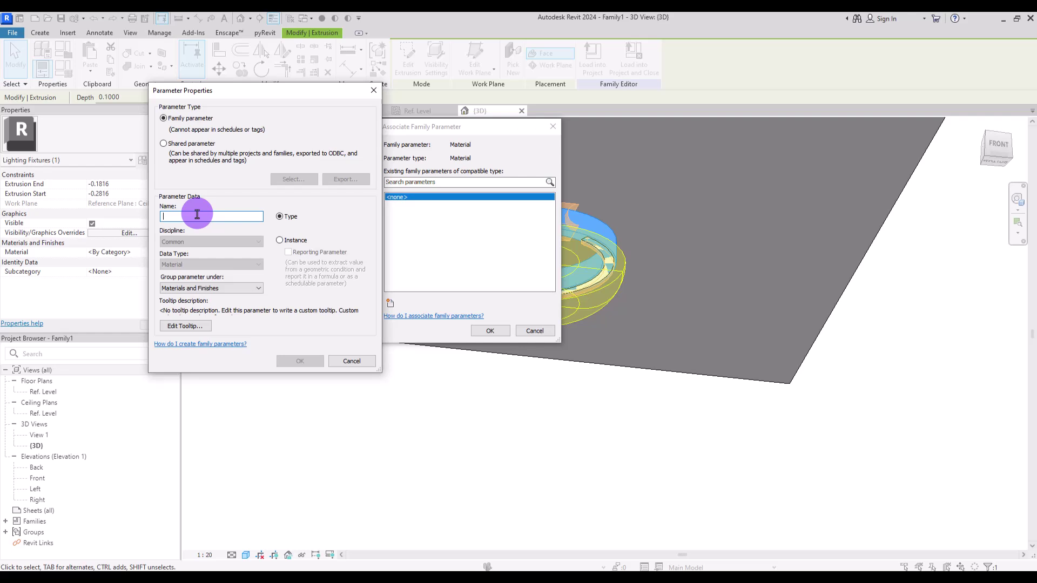
text(et)
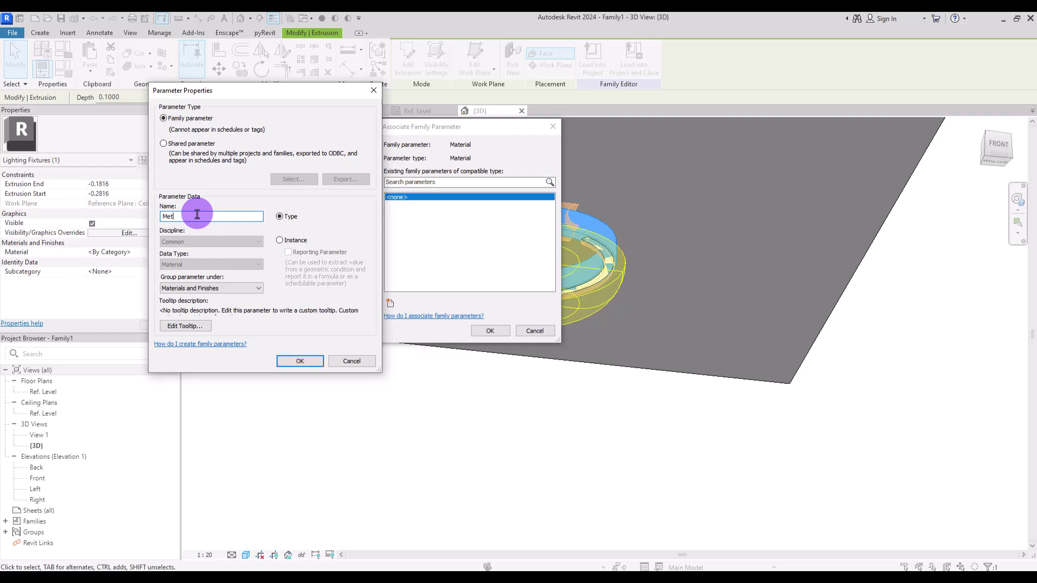
text(al)
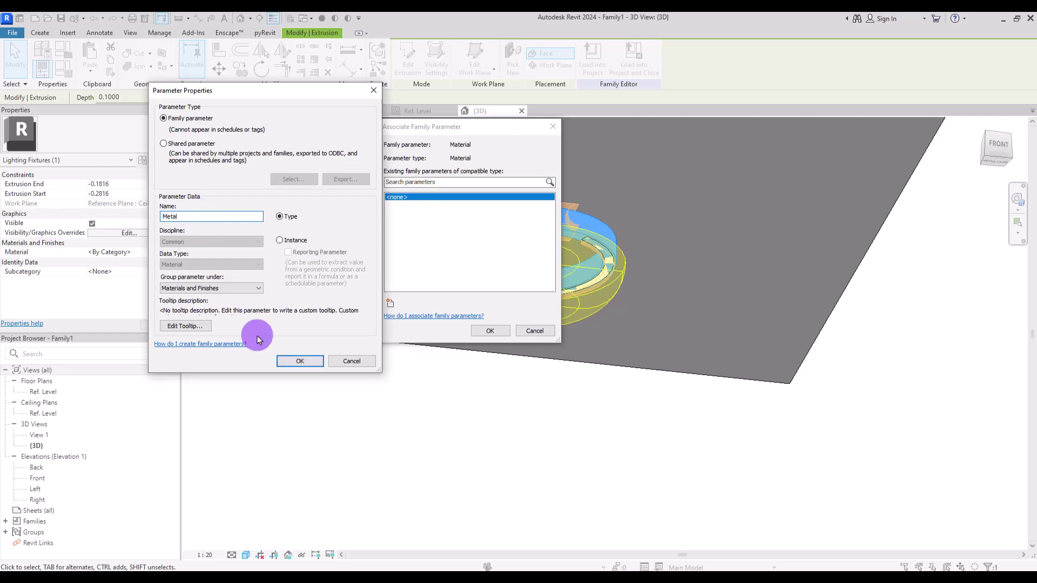
click(300, 361)
click(490, 331)
click(350, 217)
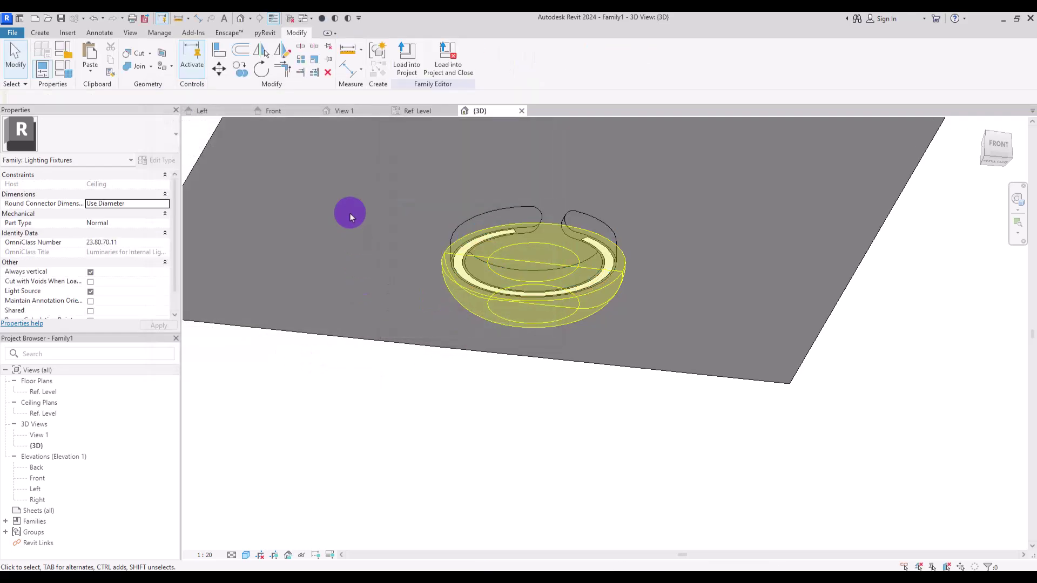
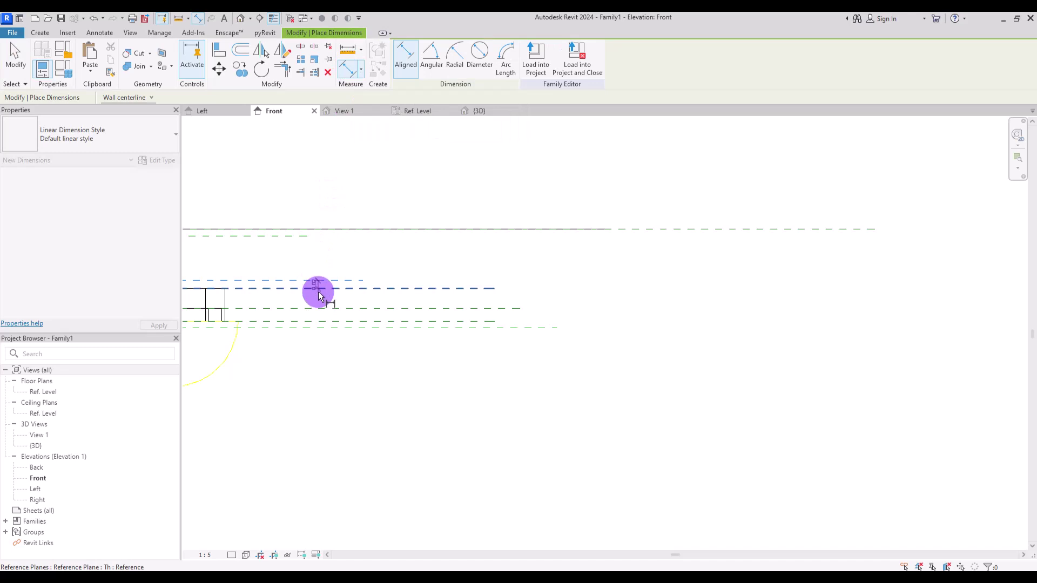
Dimension the gap between the Ceiling reference plane and the plane just below it, and open its value for editing.
click(301, 236)
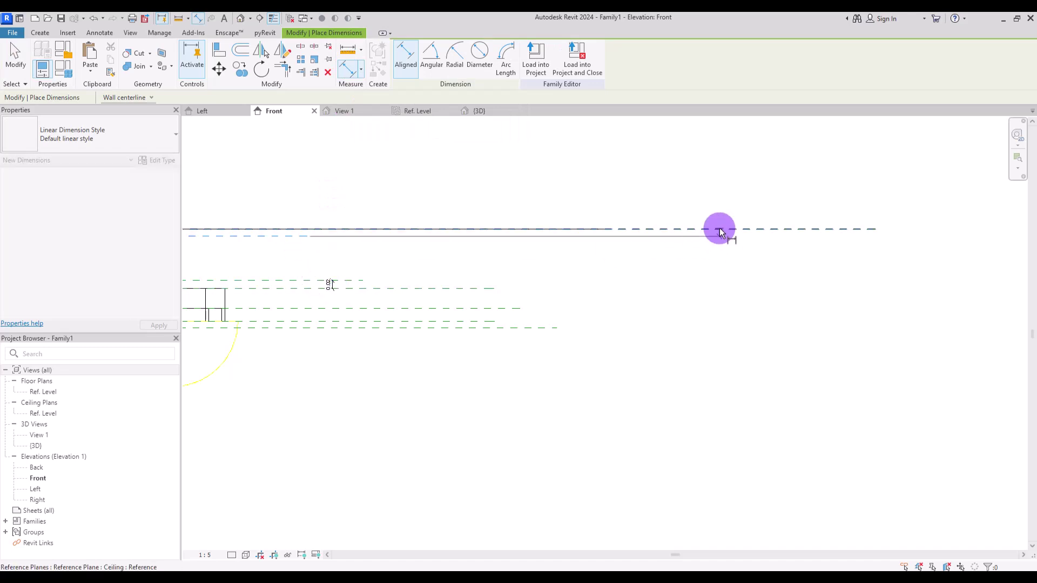
key(Escape)
key(Escape)
click(276, 238)
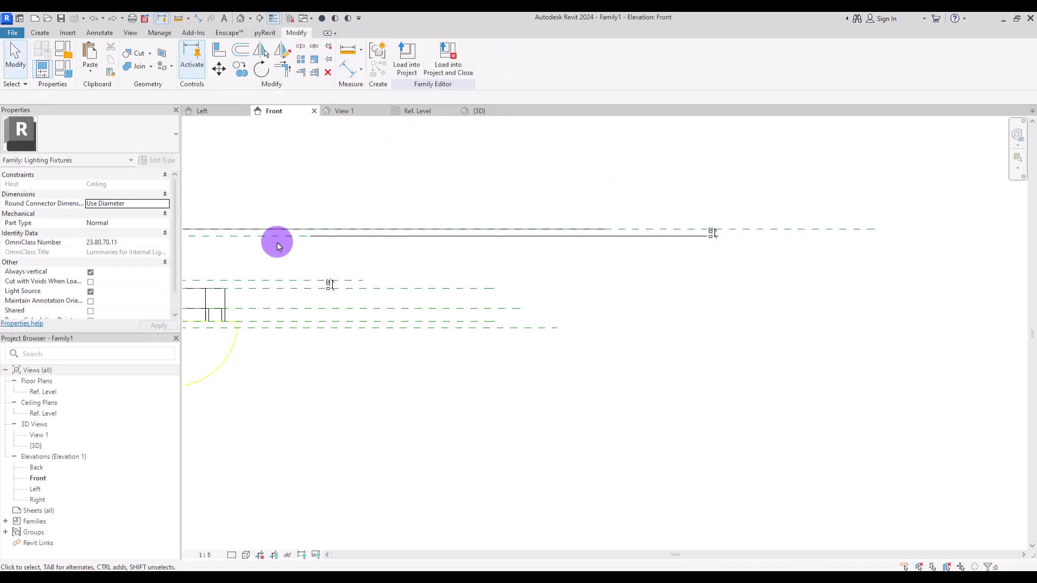
click(712, 233)
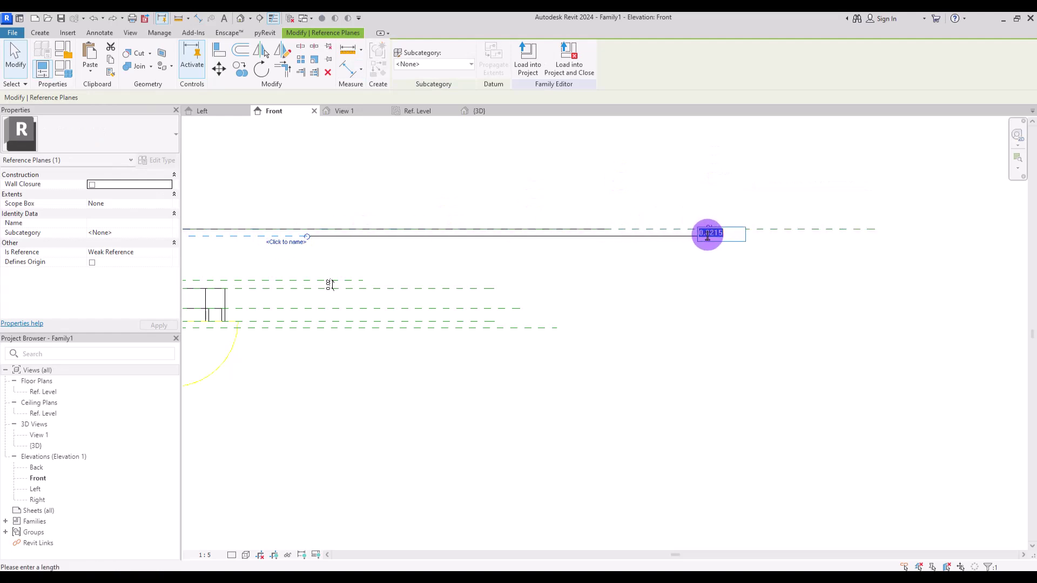
click(766, 186)
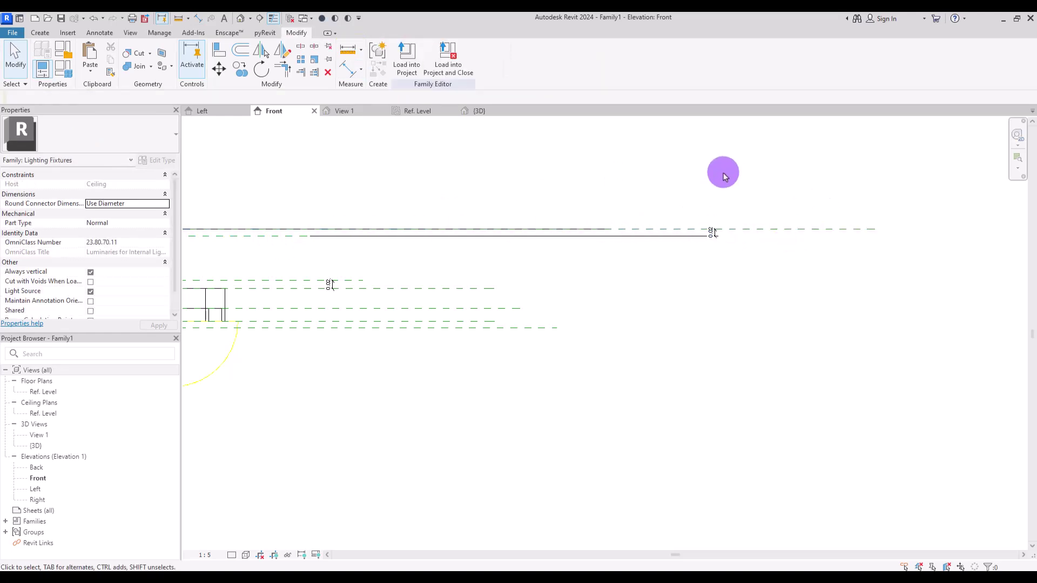
click(657, 235)
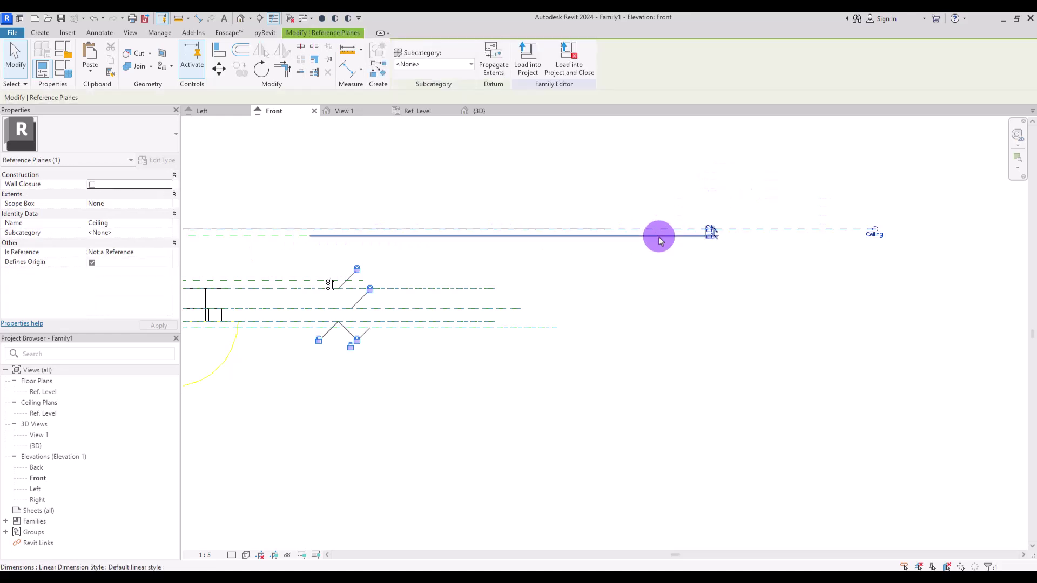
click(722, 233)
click(539, 298)
middle_drag(539, 299, 549, 280)
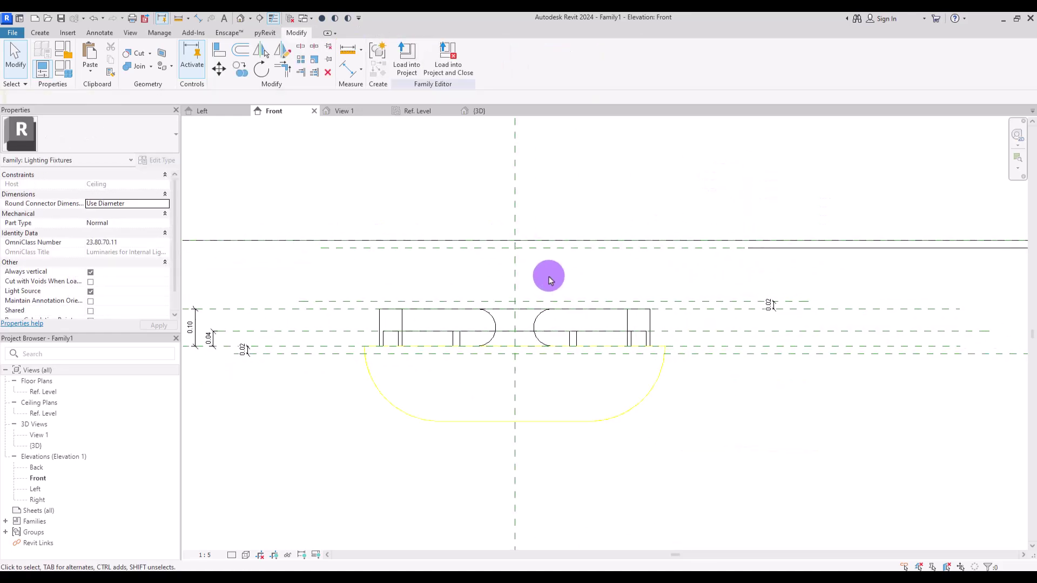
Display the 3D view from the top in Wireframe style, framed on the ring fixture.
click(486, 110)
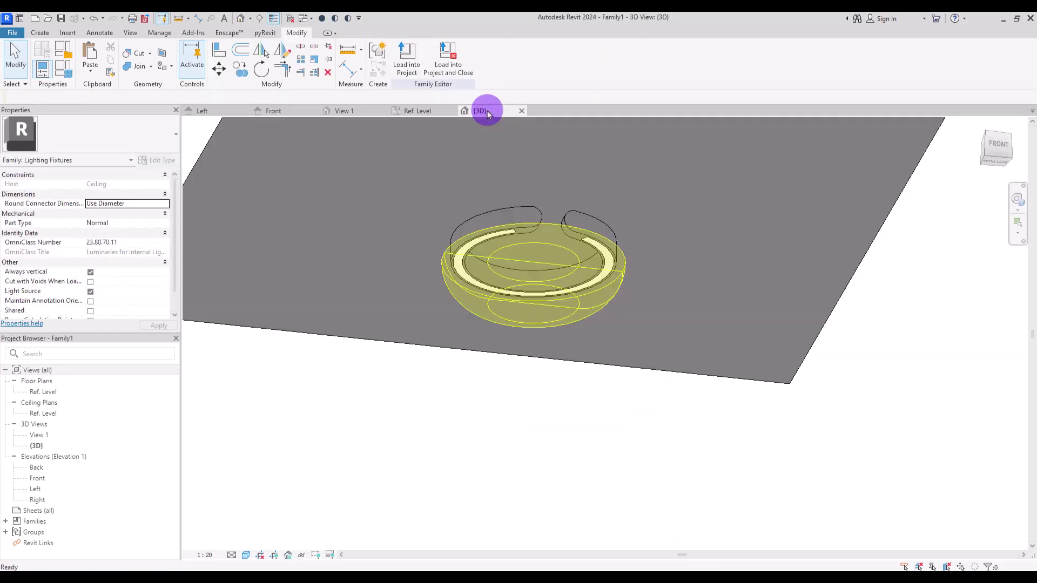
click(1002, 141)
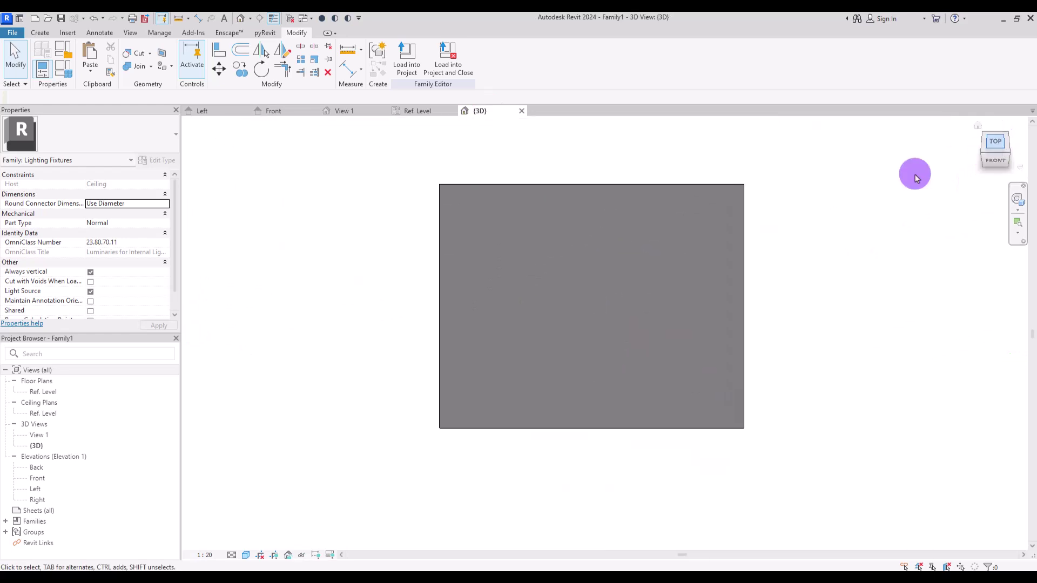
click(244, 556)
click(262, 486)
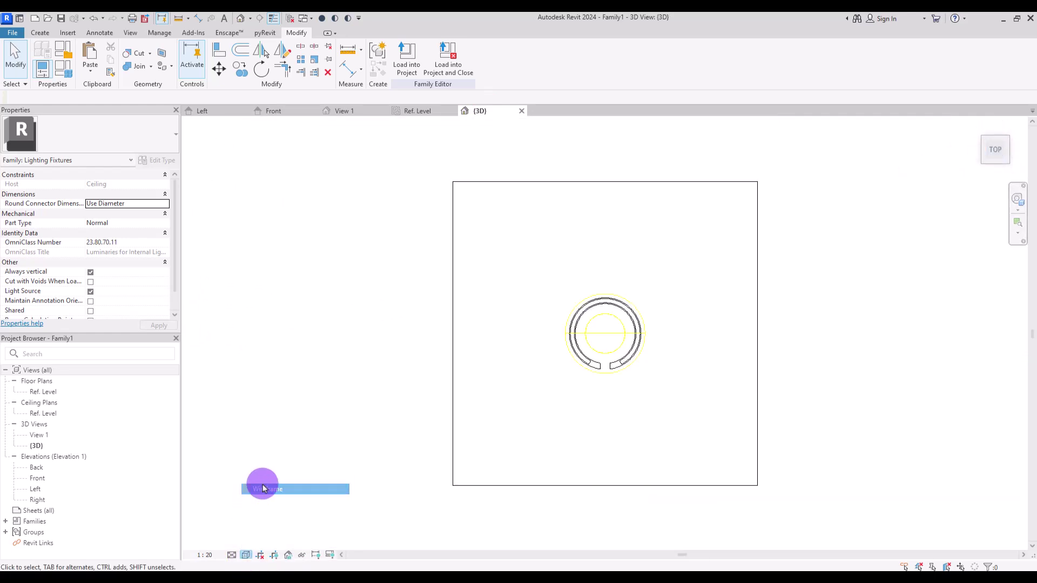
click(1018, 222)
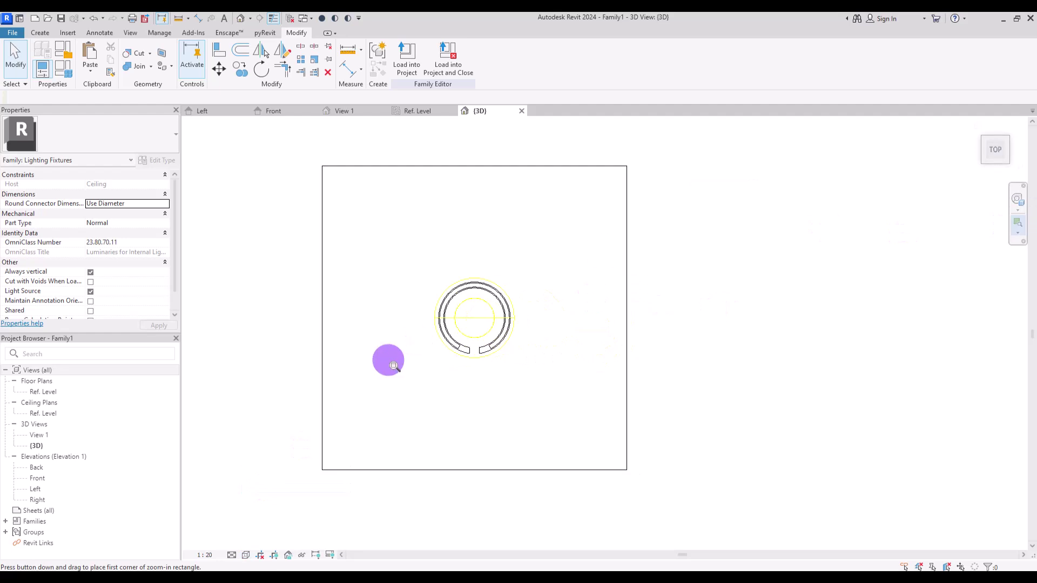
drag(381, 399, 572, 239)
middle_drag(574, 238, 341, 209)
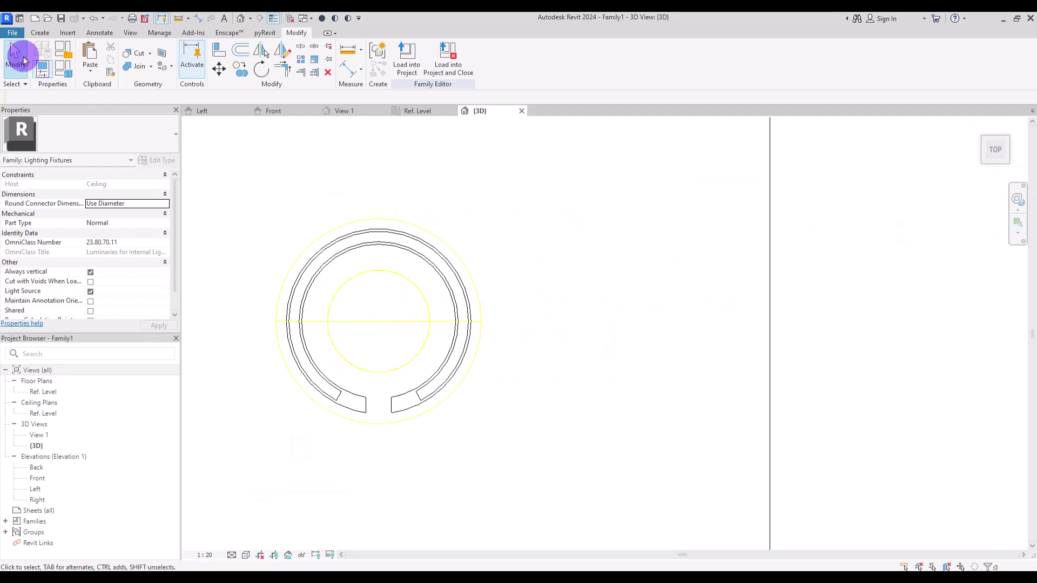
Start a new solid extrusion and sketch a small circle within the band of the ring housing, opposite the ring's gap.
click(39, 35)
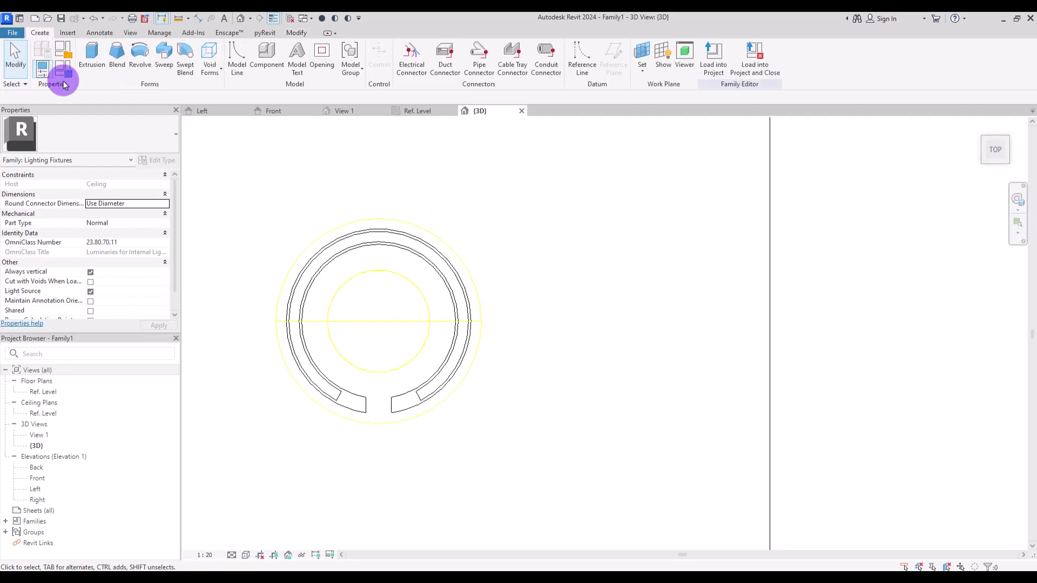
click(90, 59)
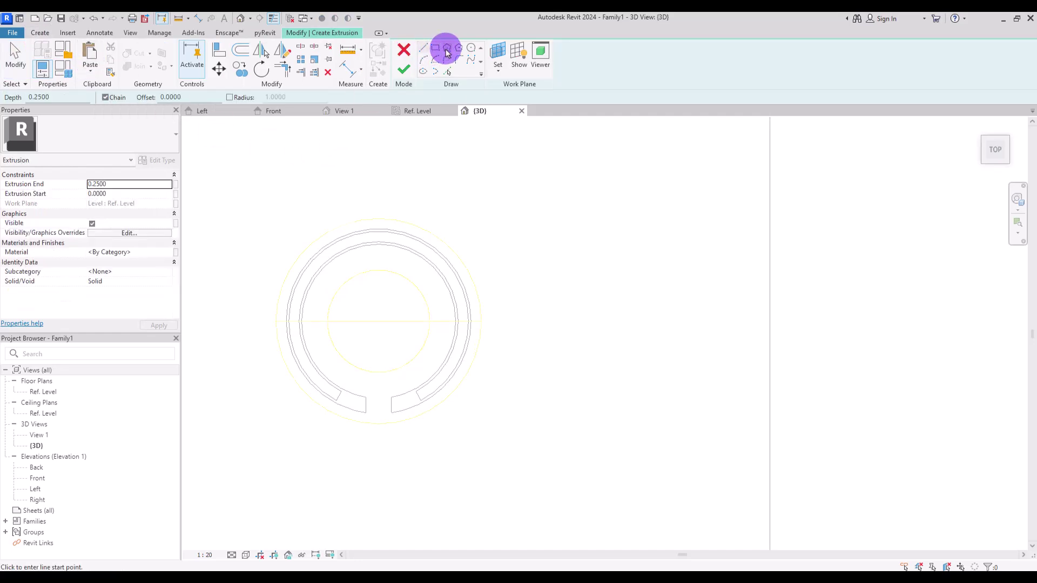
click(471, 51)
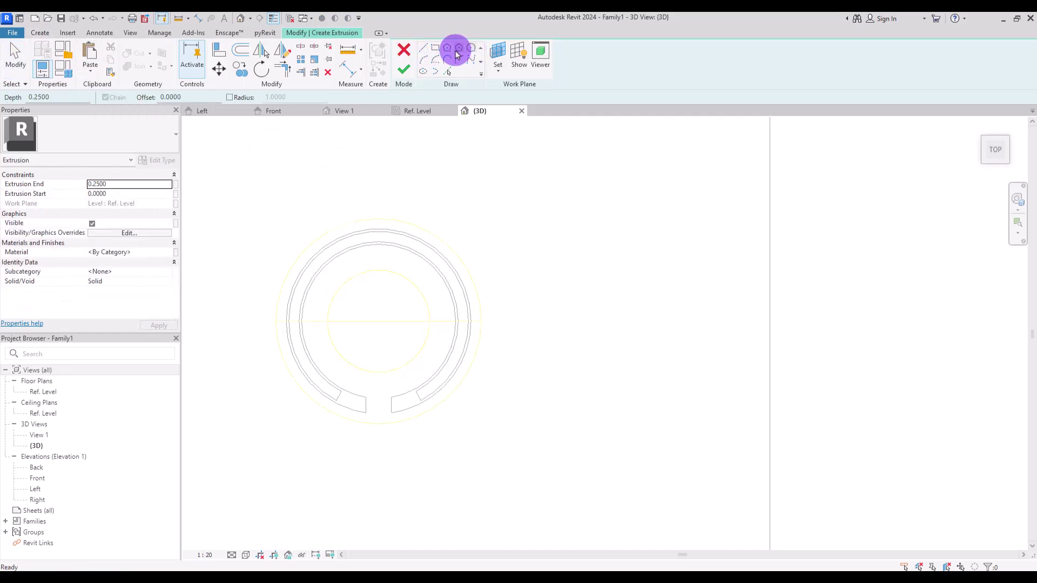
click(387, 231)
key(Escape)
scroll(463, 157, up, 3)
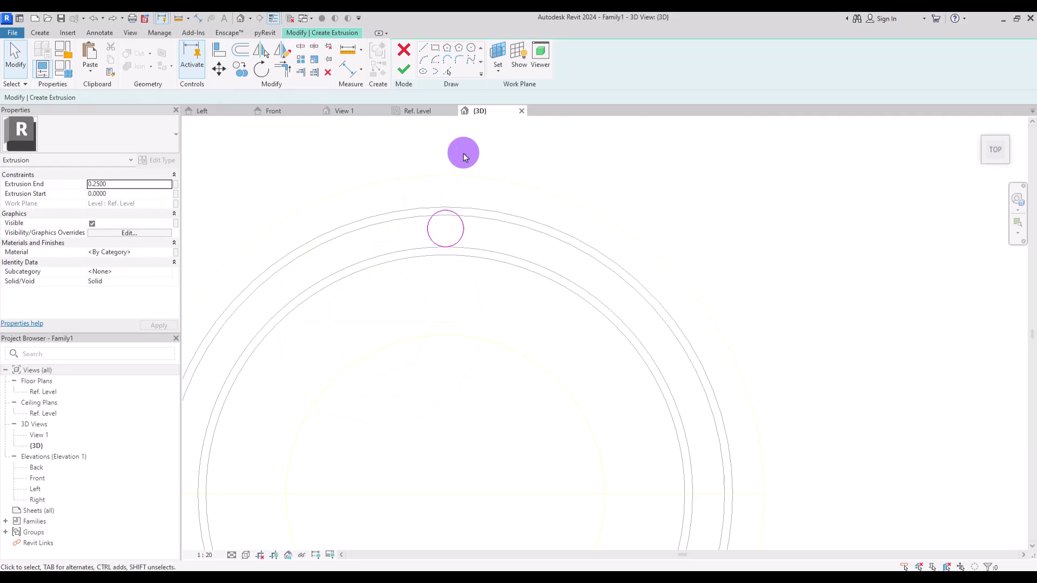
Set the radius of the small sketched circle in the ring housing's band to 0.008.
click(460, 232)
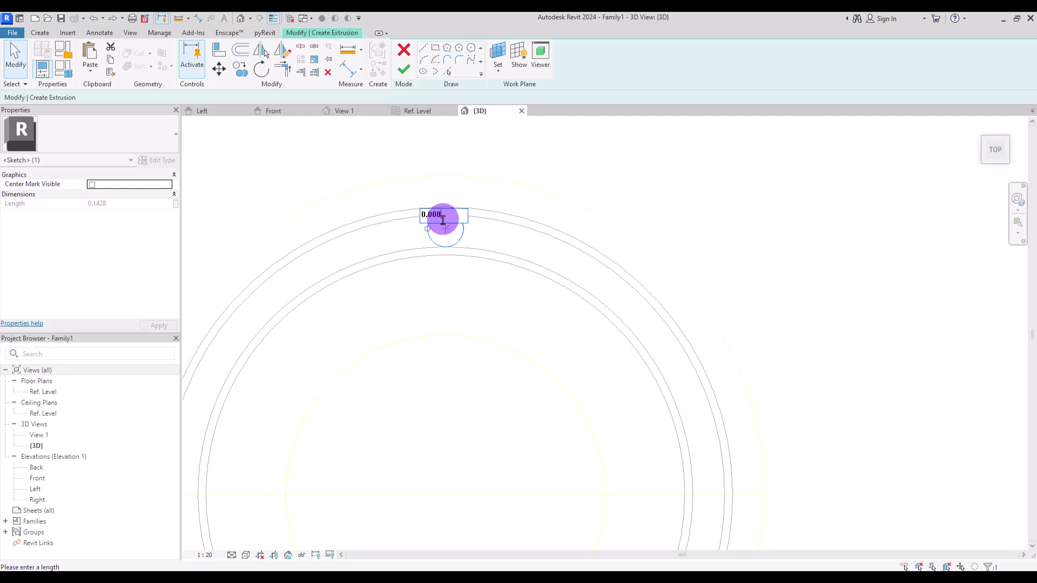
click(643, 201)
scroll(598, 393, down, 3)
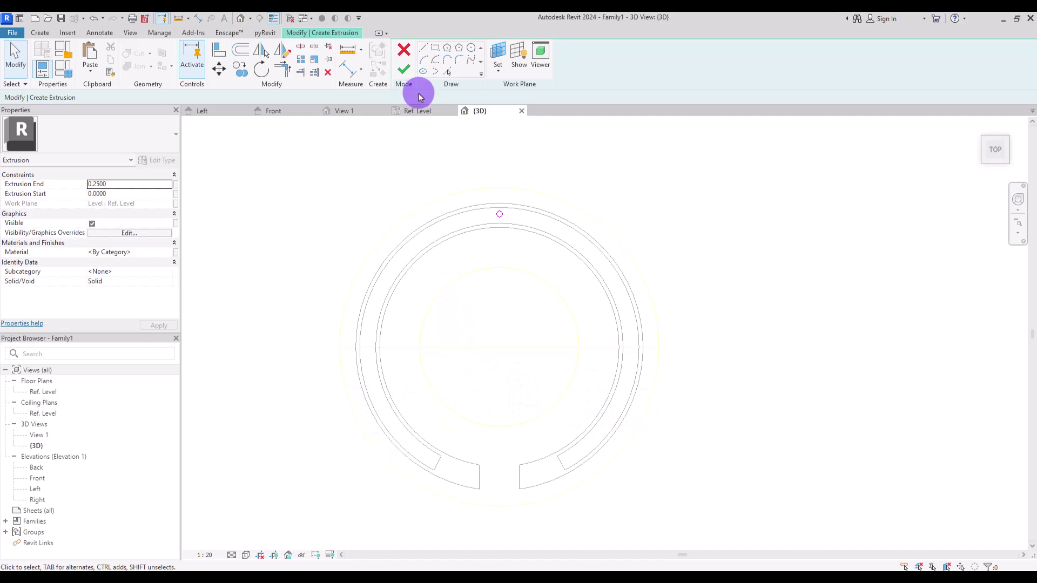
Sketch a helper line from the ring's centre diagonally outward past the housing, on the side toward the gap.
click(424, 50)
click(499, 347)
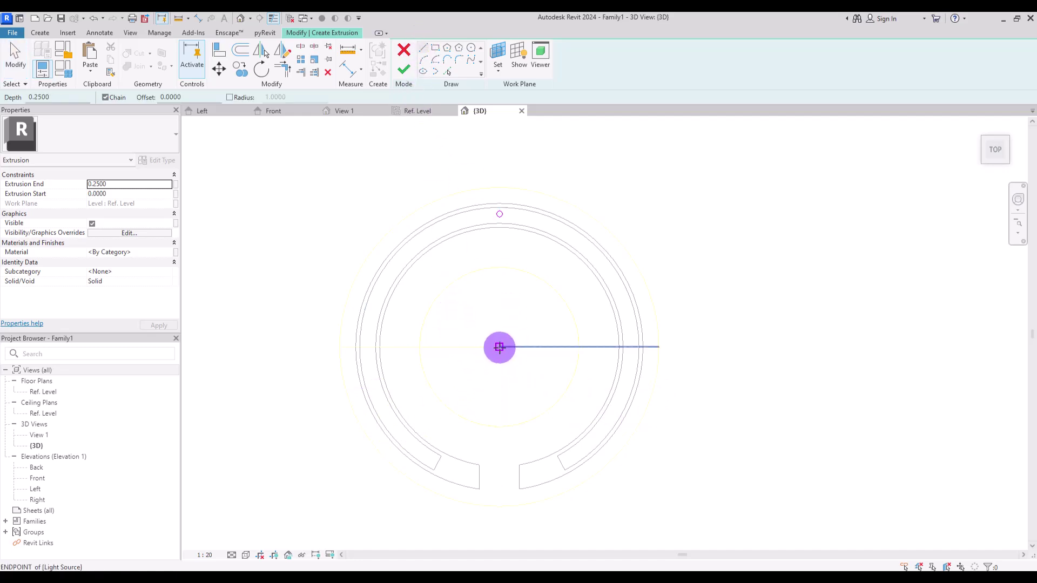
click(786, 518)
key(Escape)
key(Escape)
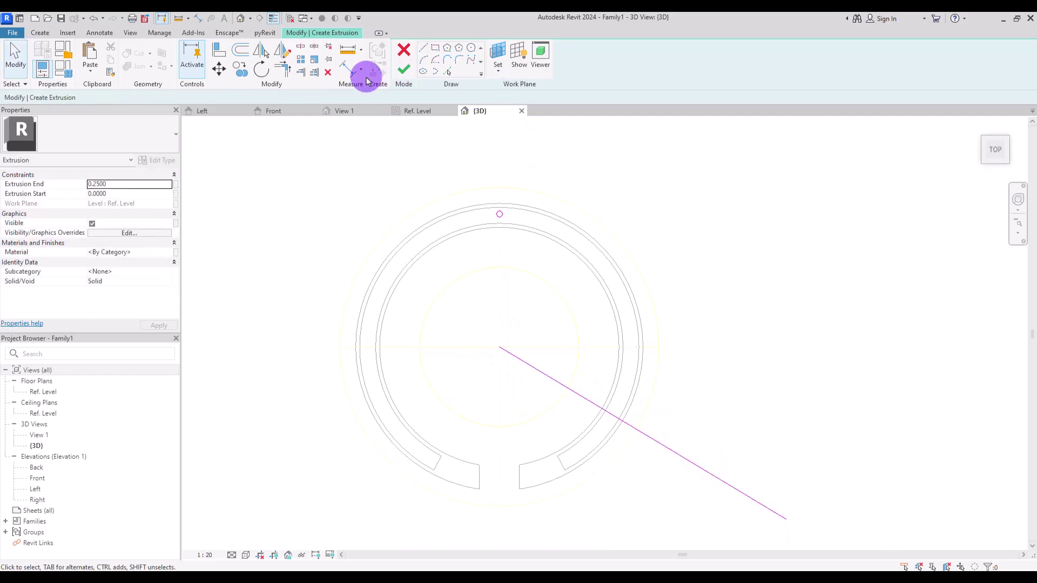
Add an angular dimension between the vertical centre reference plane and the helper line, and set it to 120°.
click(362, 70)
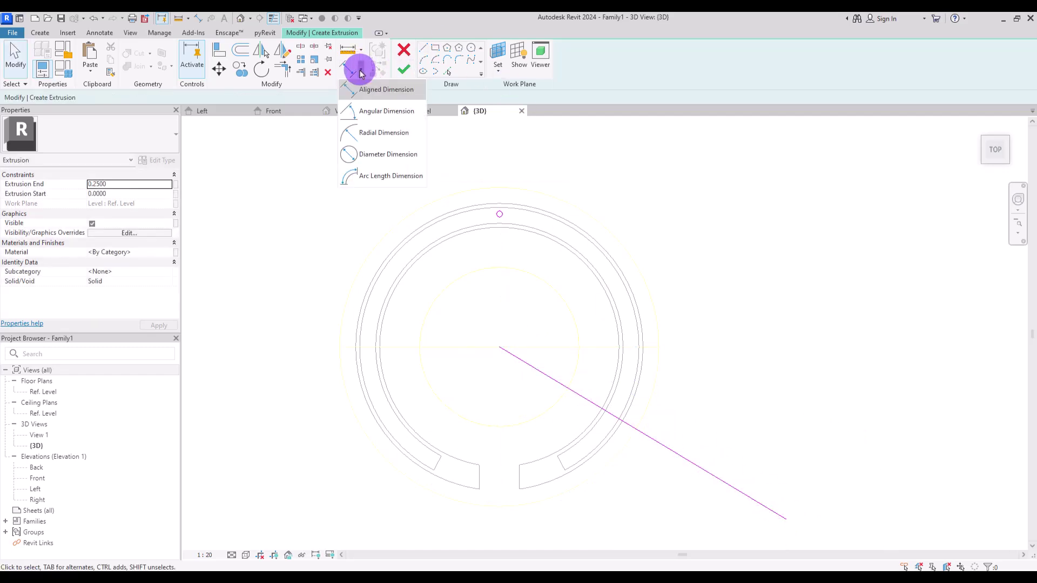
click(371, 110)
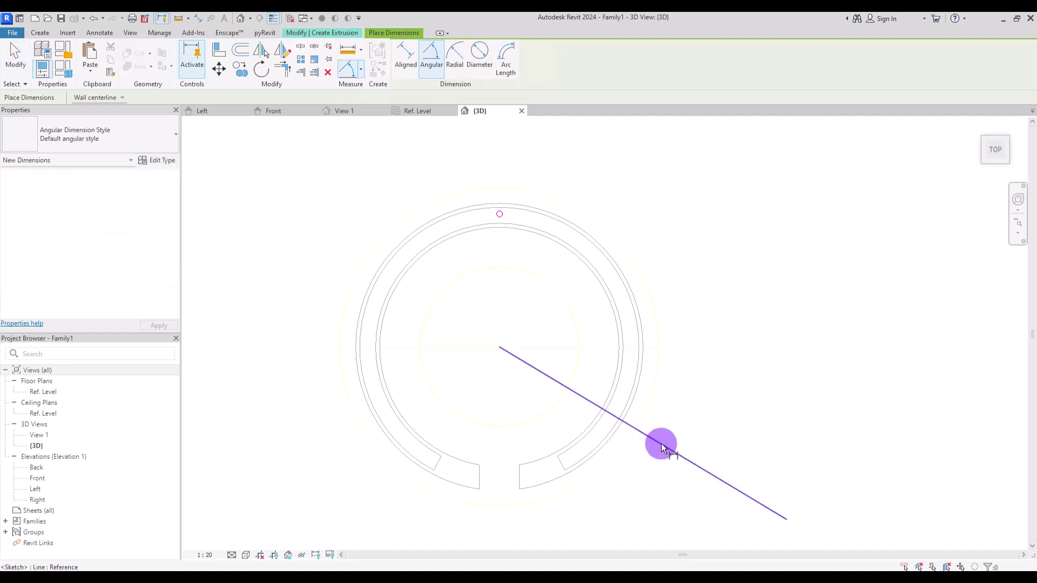
click(662, 444)
click(497, 198)
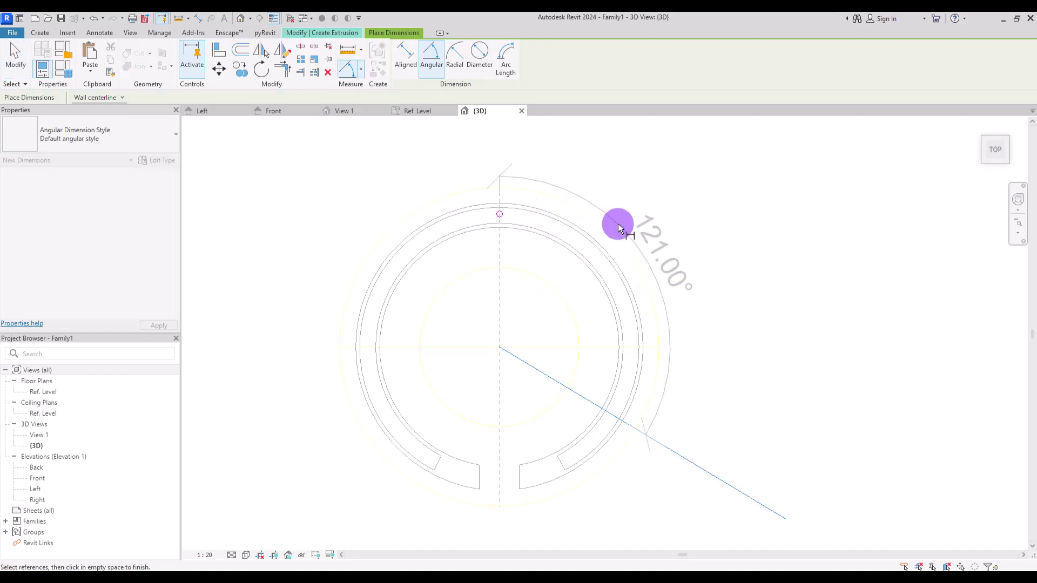
click(672, 248)
key(Escape)
click(711, 476)
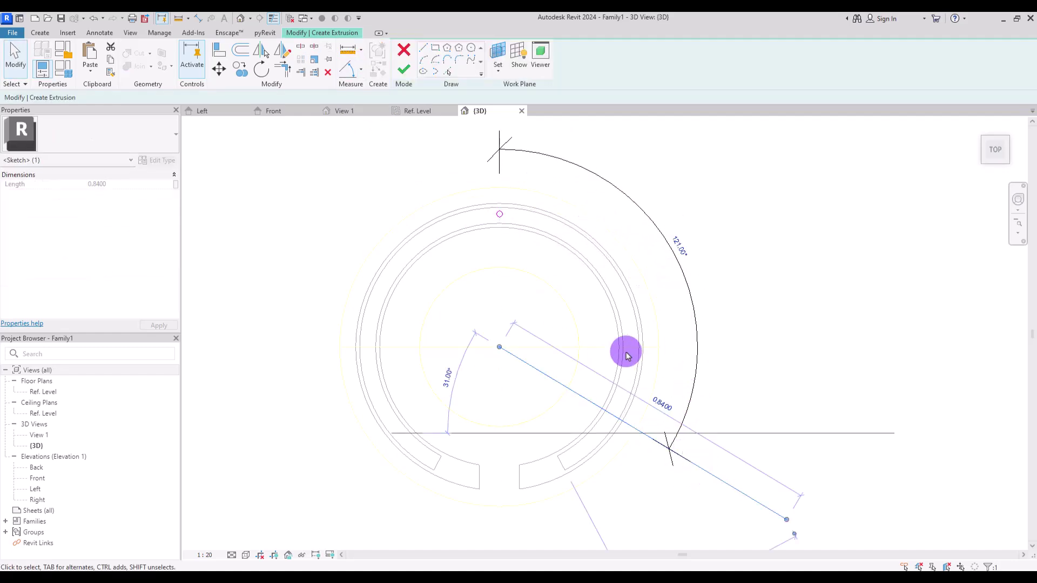
click(682, 248)
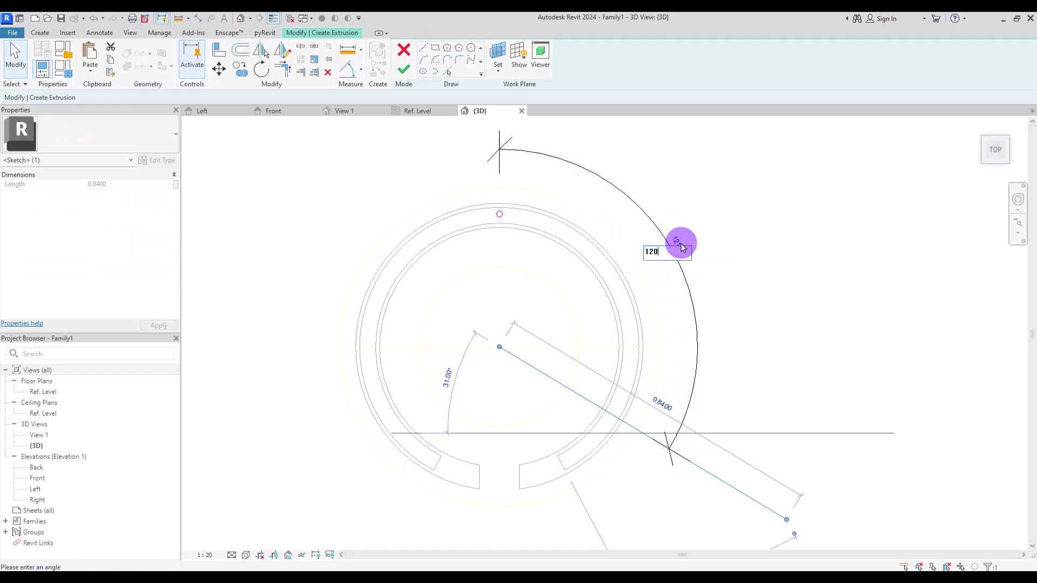
key(Return)
key(Escape)
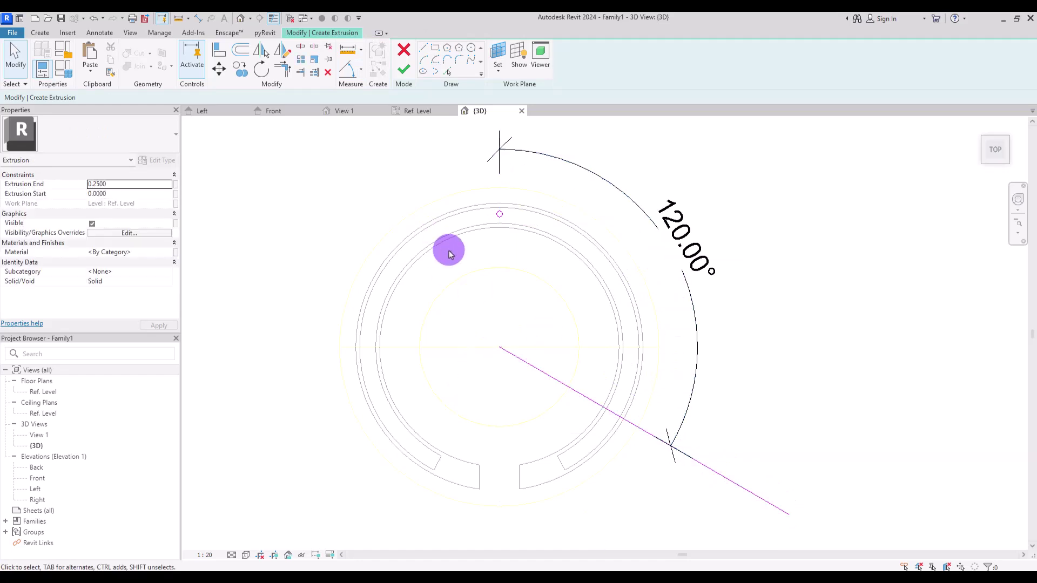
Copy the small circle from its centre onto the helper line, within the ring housing's band.
drag(457, 256, 556, 191)
click(240, 69)
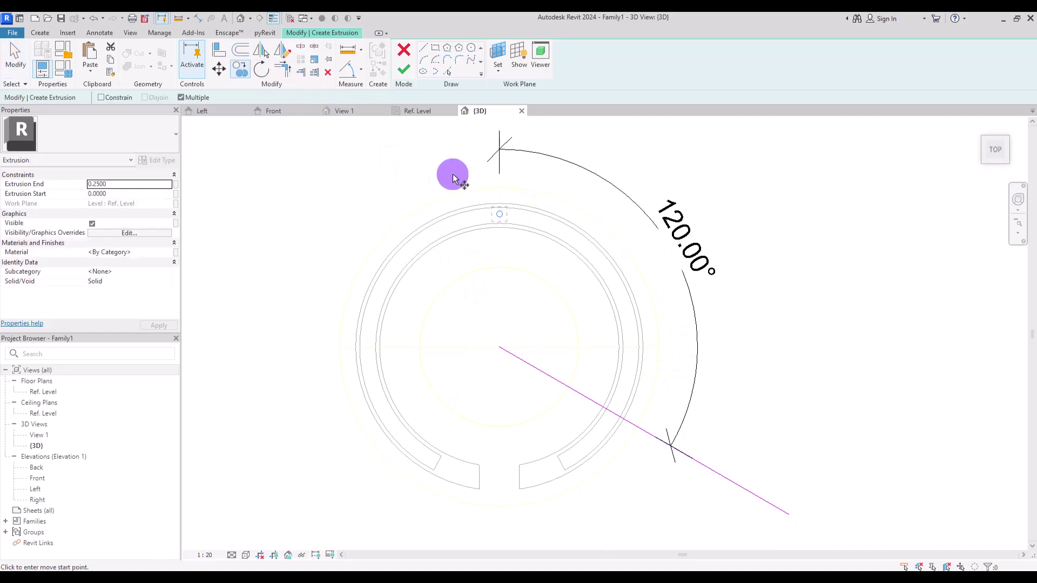
click(500, 214)
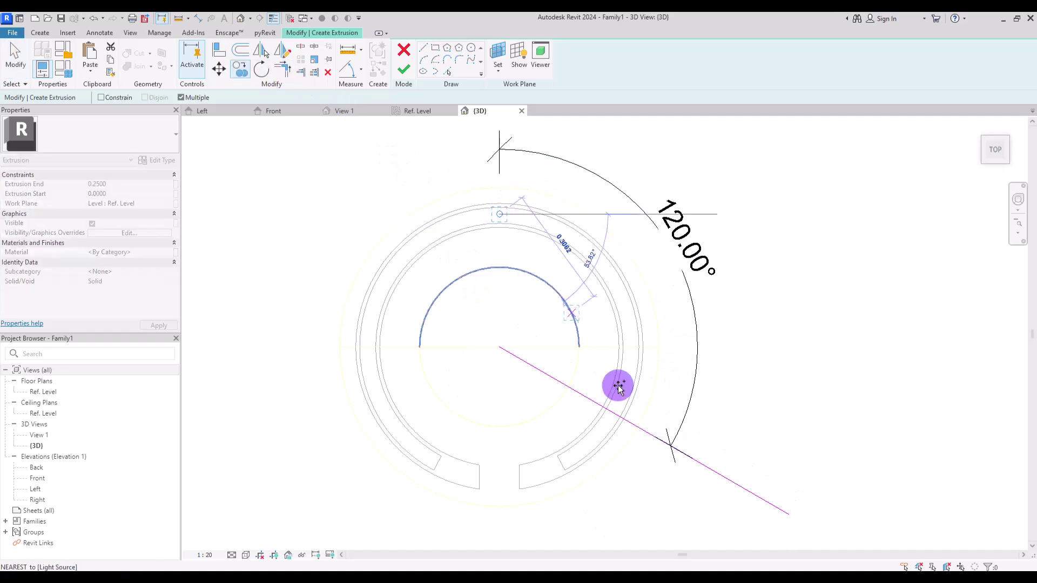
click(608, 417)
key(Escape)
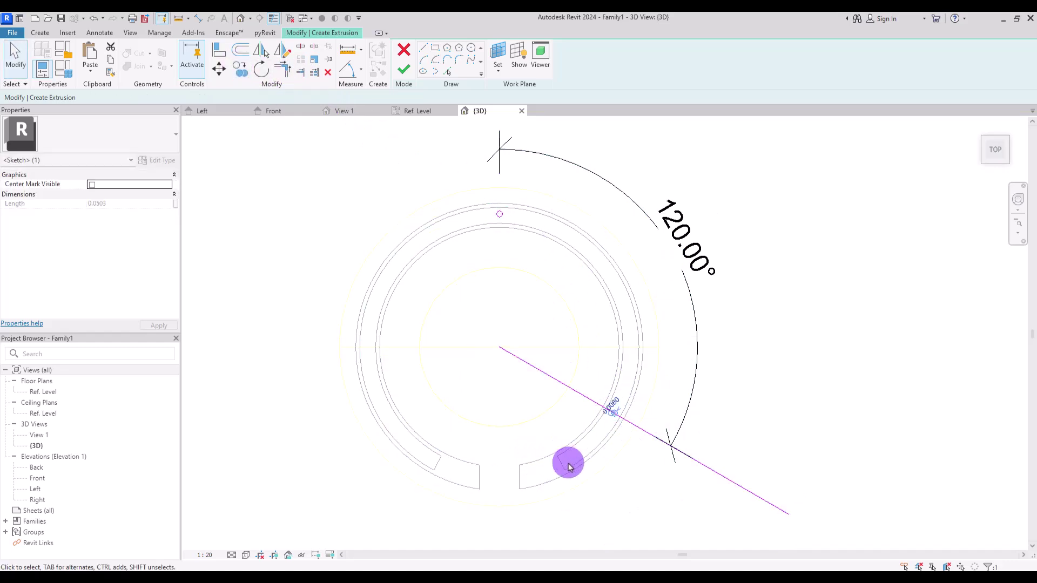
key(Escape)
Mirror a copy of the new circle to the ring's opposite side about a drawn axis along the vertical centre line.
drag(597, 463, 668, 378)
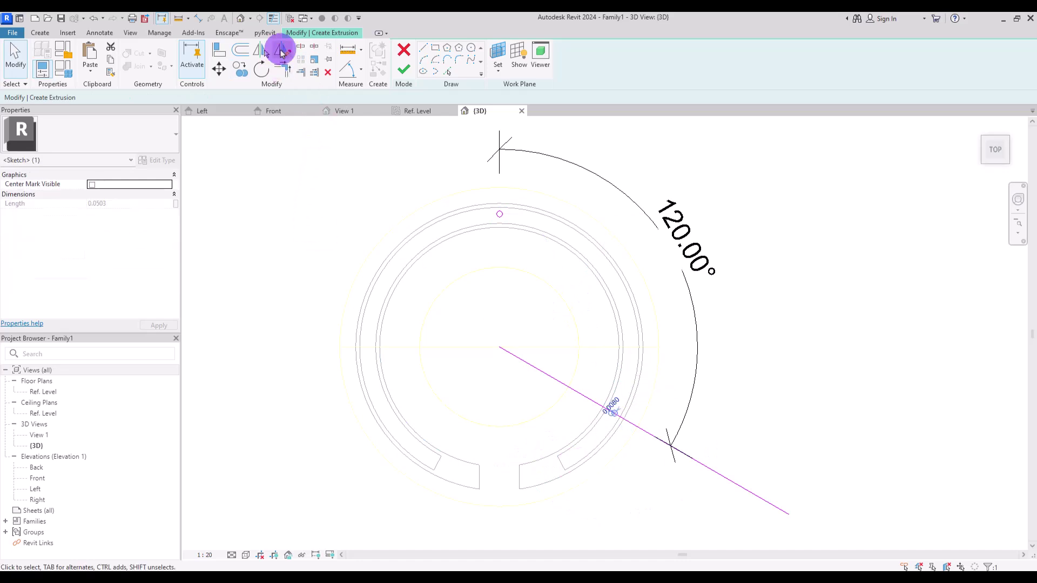
click(281, 50)
click(499, 284)
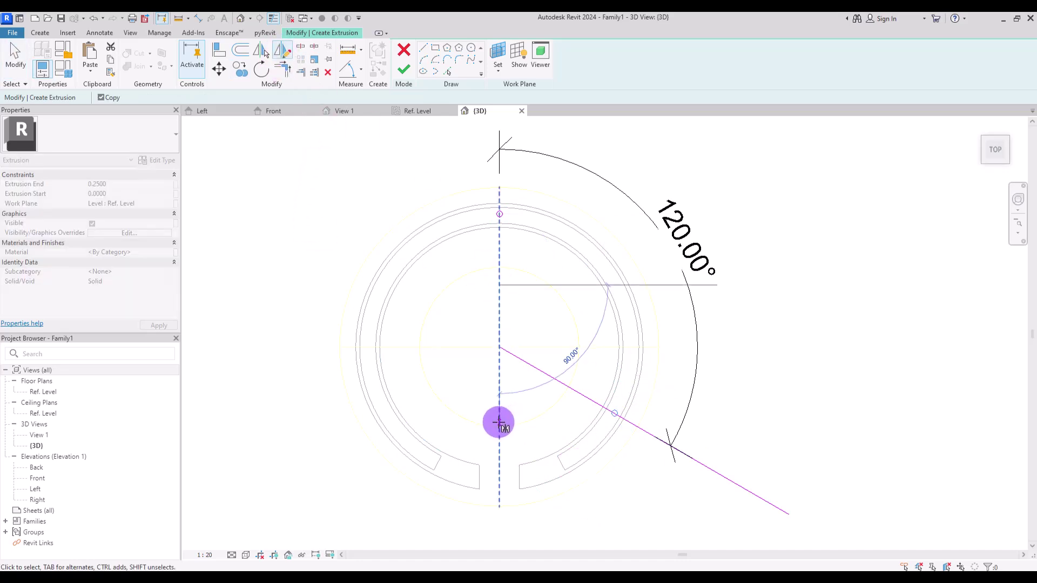
click(499, 422)
Delete the diagonal helper line from the sketch and finish the extrusion of the three circles.
click(556, 385)
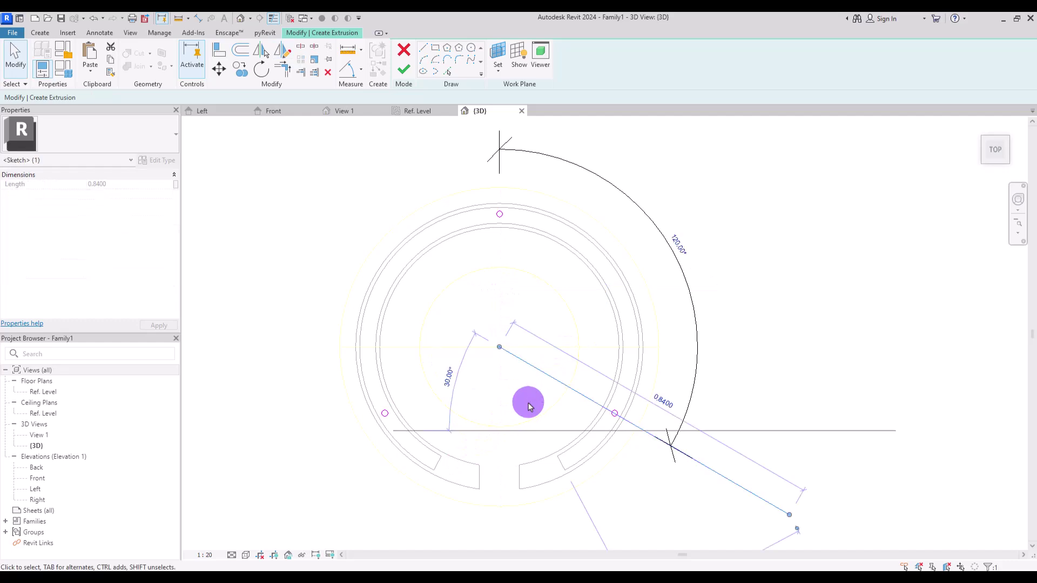
key(Delete)
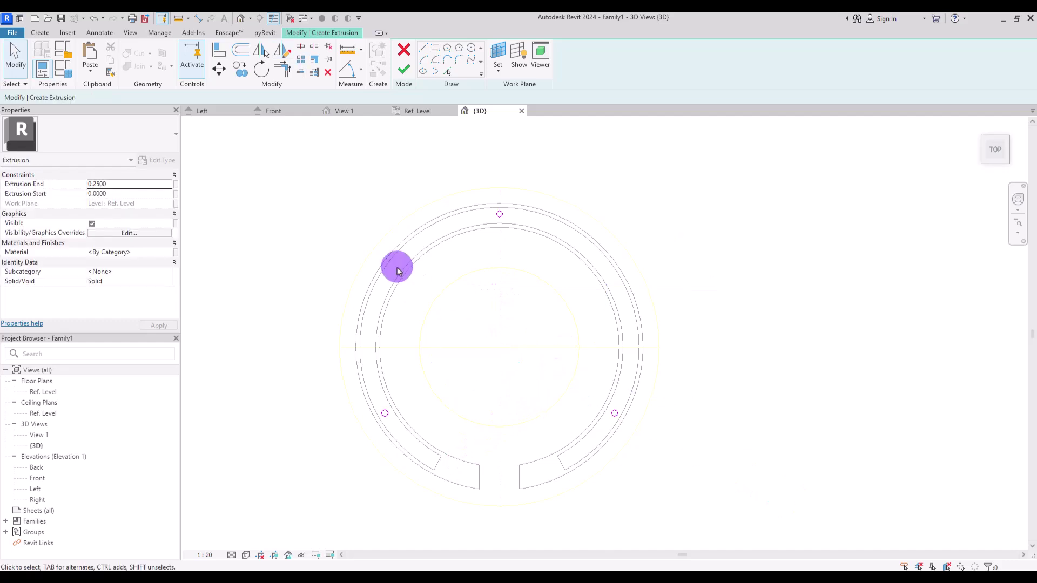
click(403, 69)
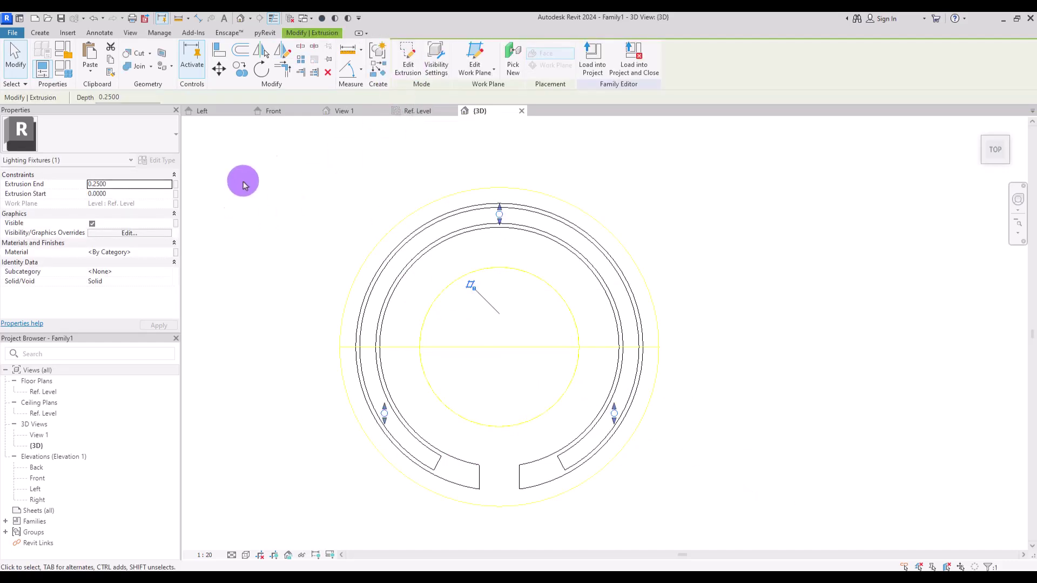
In the Front elevation, align the upper end of the three rods with the reference plane just below the ceiling.
click(282, 110)
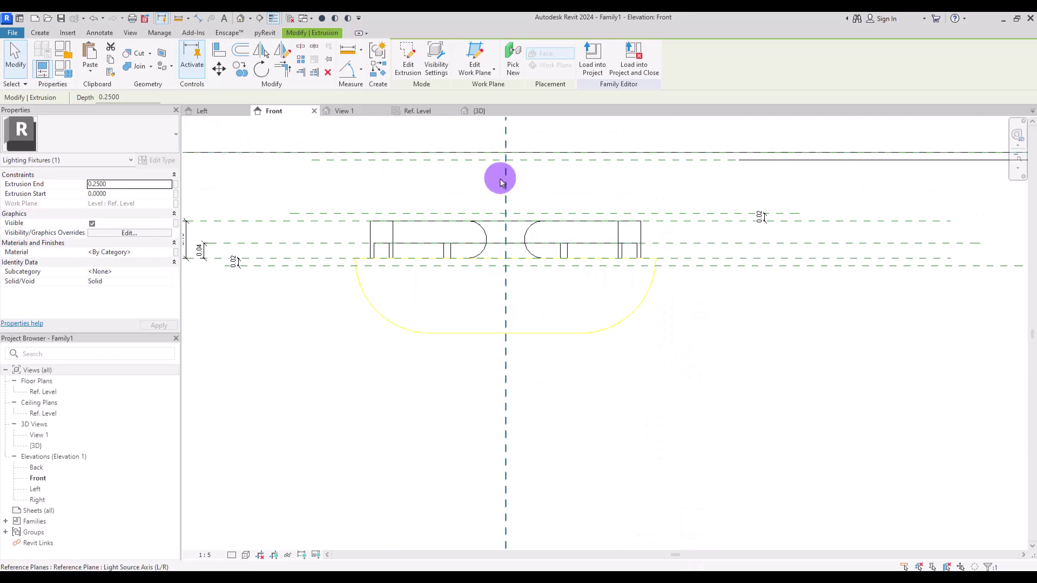
click(216, 52)
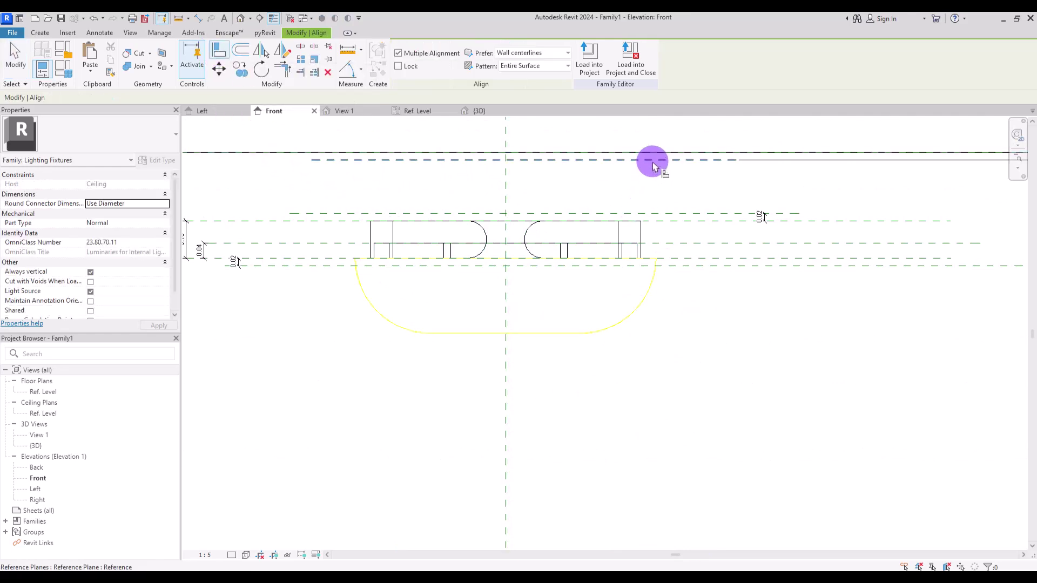
middle_drag(641, 435, 652, 153)
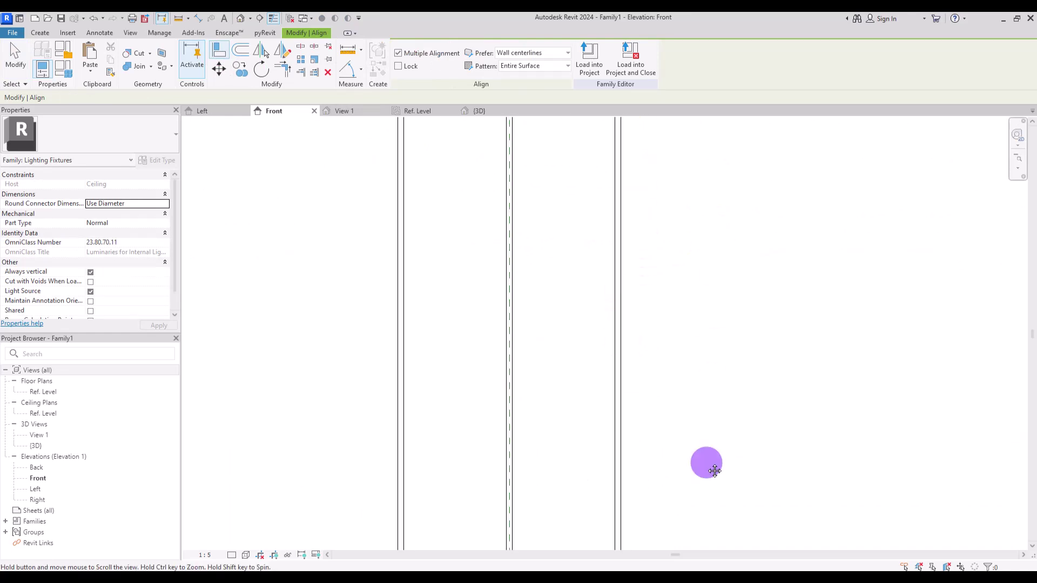
mouse_move(731, 412)
middle_down()
mouse_move(737, 454)
mouse_move(745, 370)
mouse_move(664, 428)
mouse_move(720, 307)
mouse_move(724, 408)
middle_up()
Align the lower end of the three rods with the reference plane just above the ring housing.
click(693, 280)
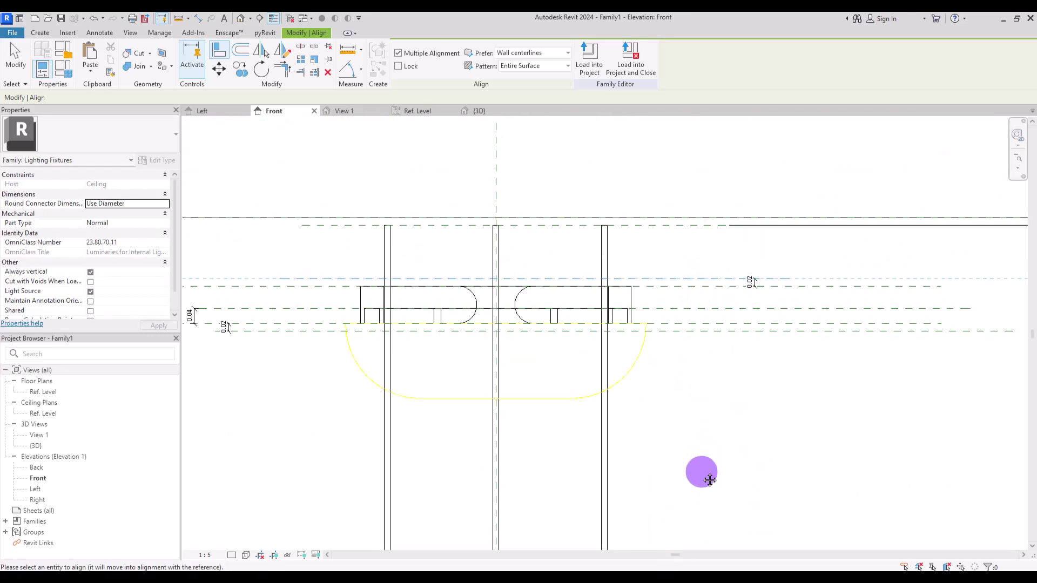
middle_drag(709, 480, 703, 203)
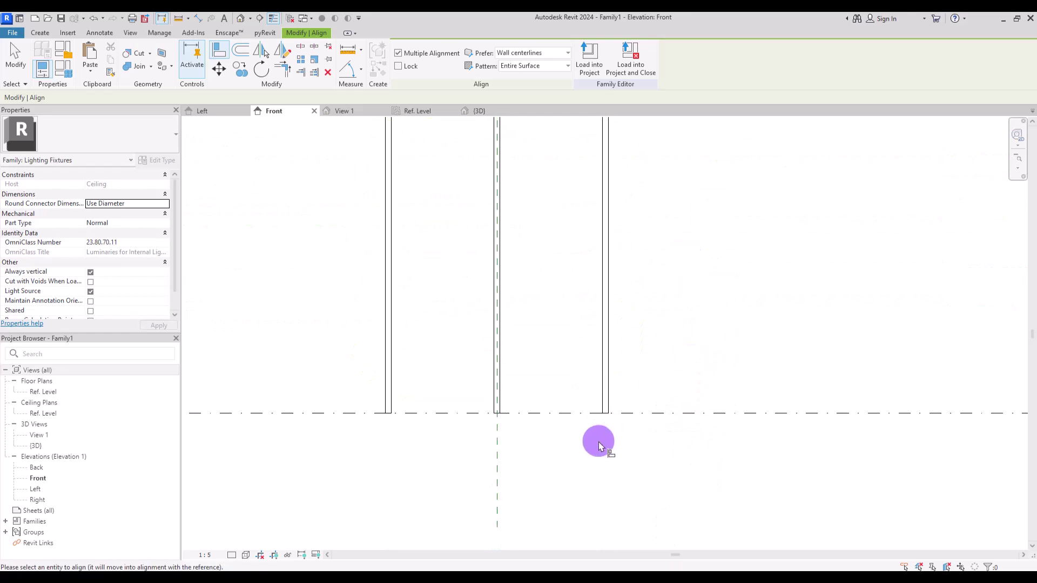
click(606, 415)
middle_drag(606, 417, 760, 307)
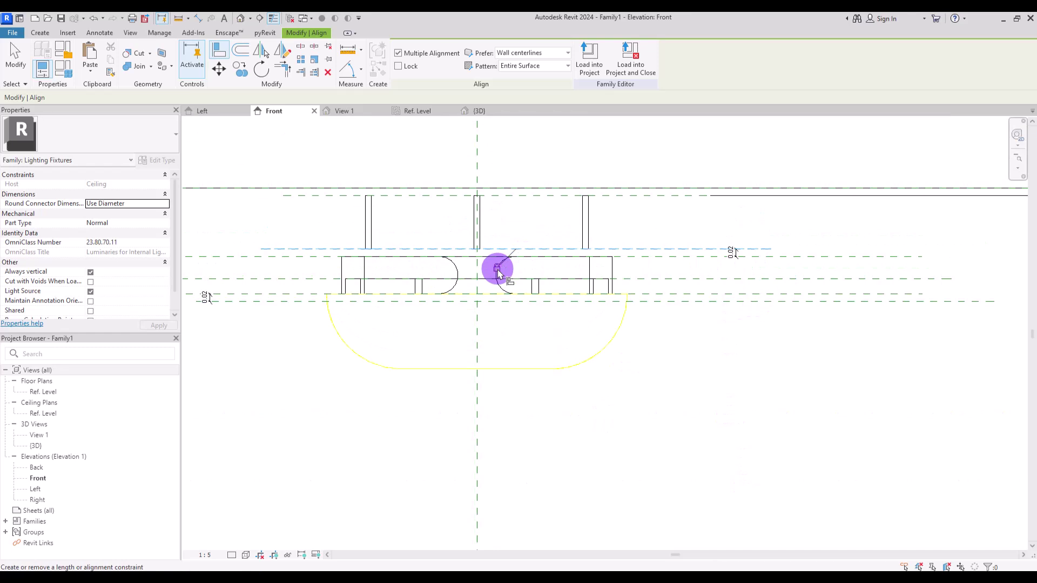
key(Escape)
key(Escape)
Duplicate the rod extrusion in the same place and stretch the copy into short cylinders above the ceiling, from about 2.565 to 2.624.
middle_drag(402, 225, 489, 299)
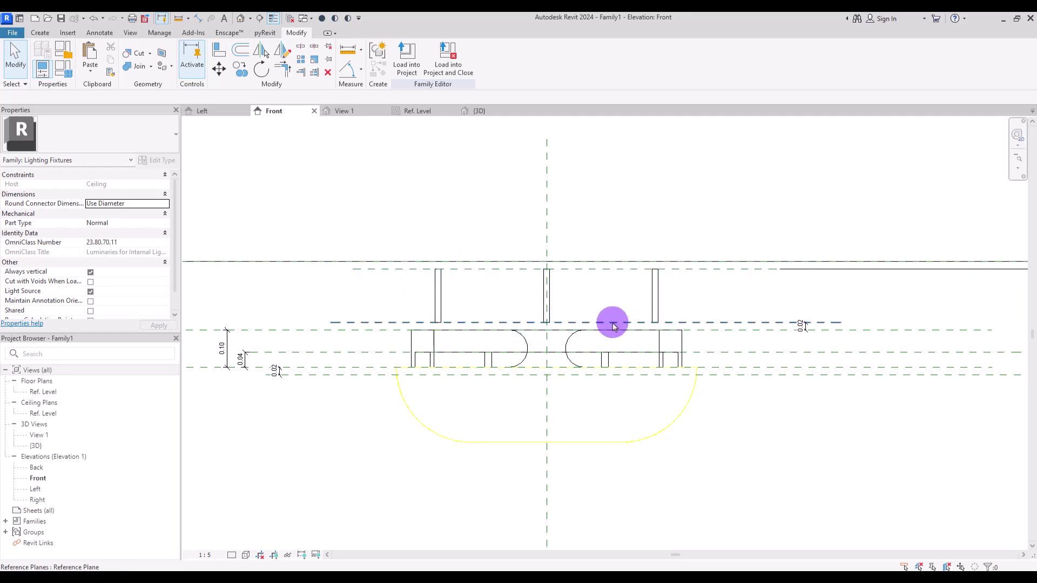
click(438, 319)
scroll(296, 220, up, 1)
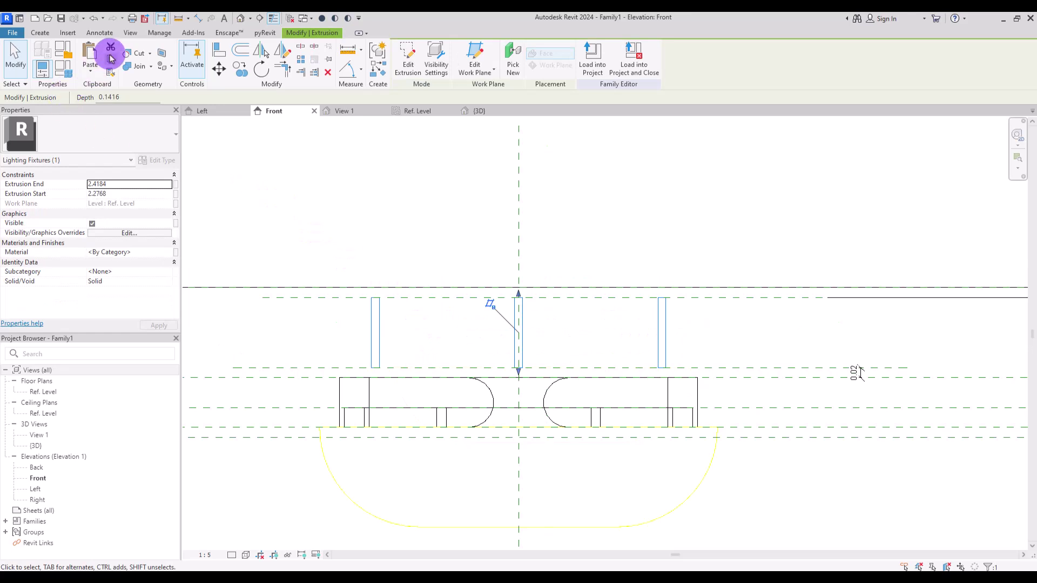
click(90, 69)
click(122, 179)
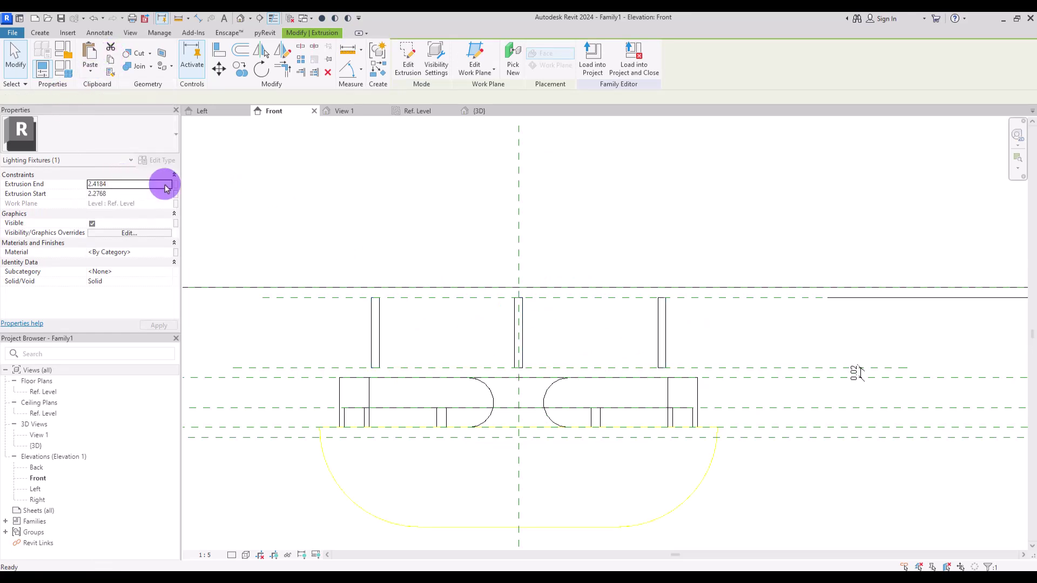
drag(519, 294, 527, 195)
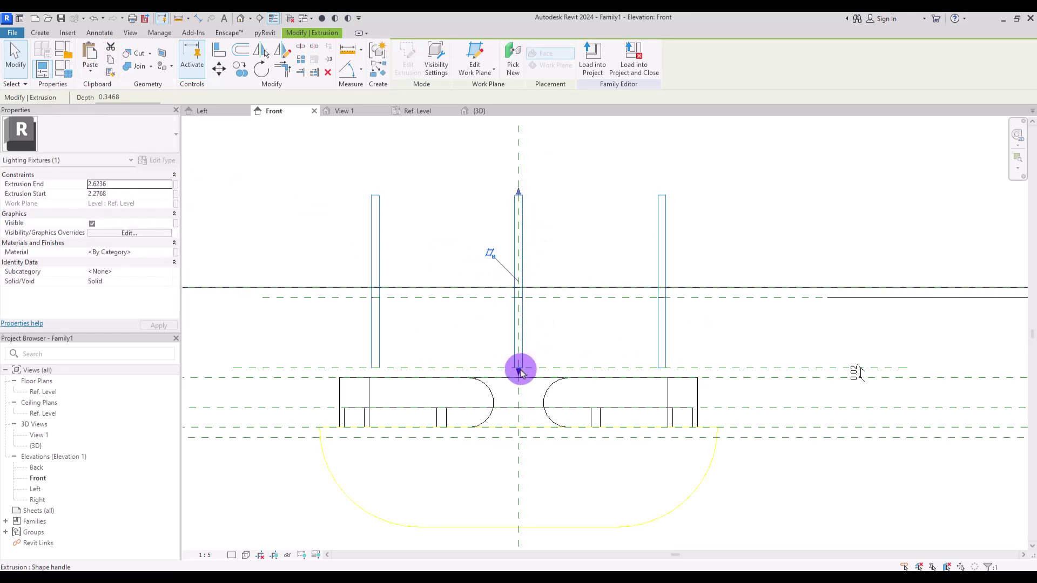
drag(518, 370, 518, 227)
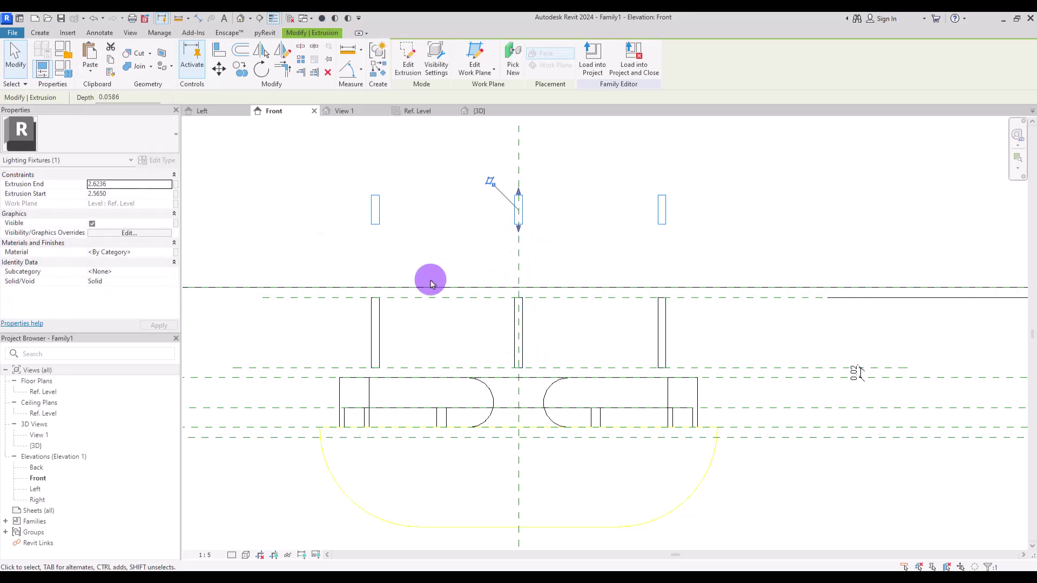
Edit the short cylinders' sketch in the {3D} view and set the radius of the circle opposite the ring's gap to 0.012.
click(405, 60)
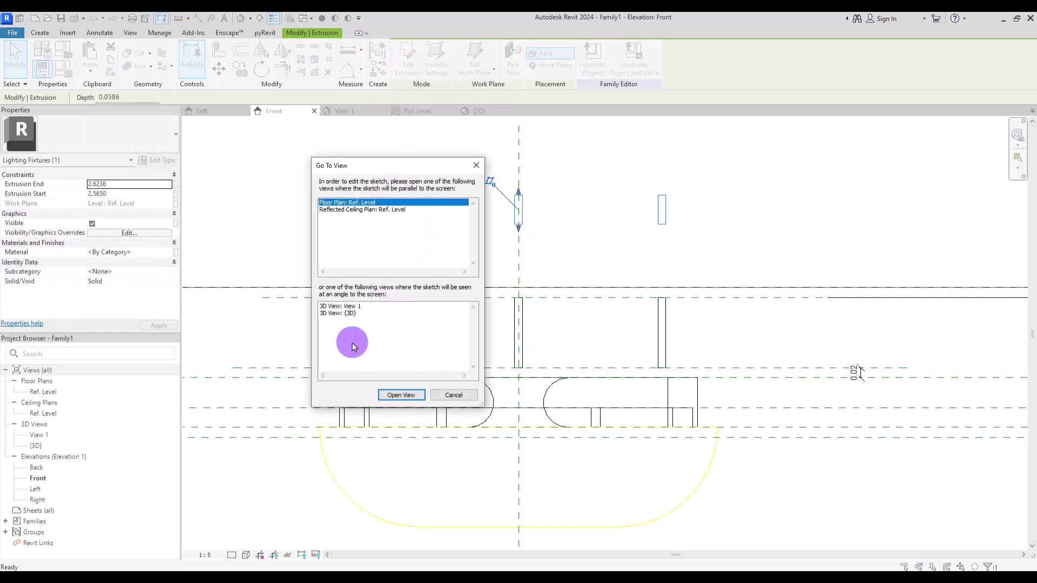
double_click(348, 313)
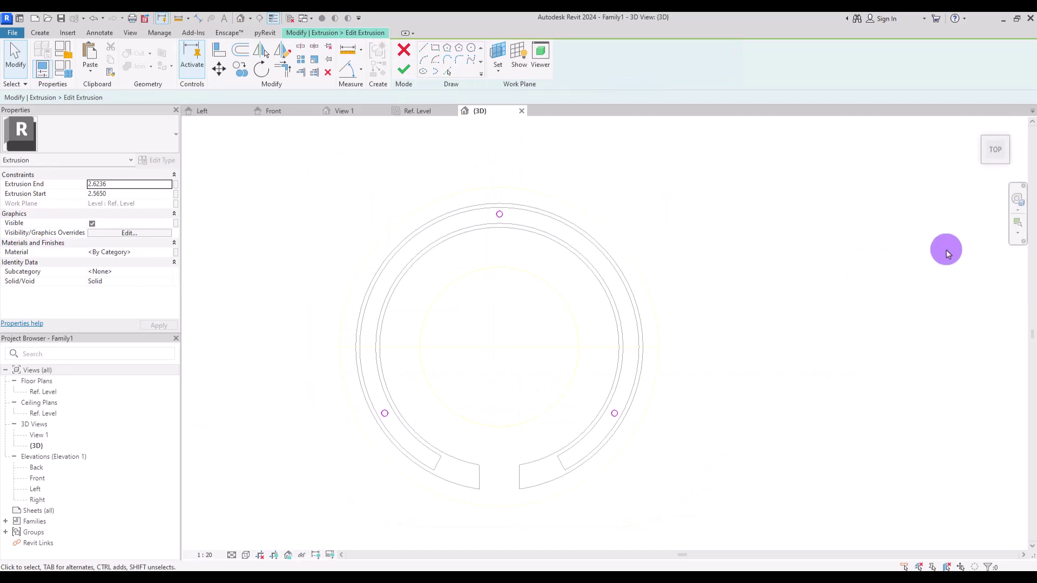
click(1018, 221)
drag(333, 175, 740, 496)
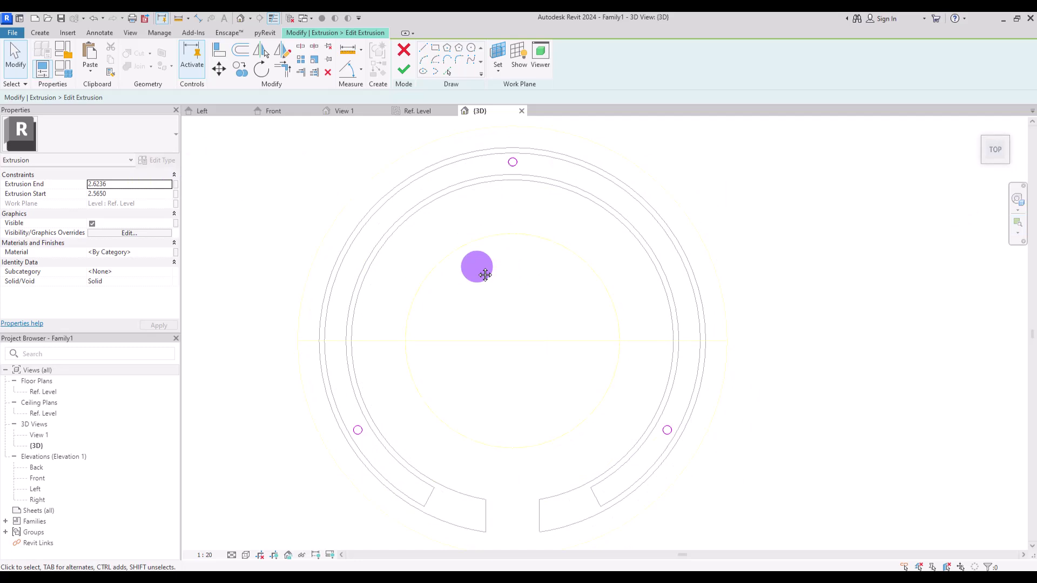
click(512, 162)
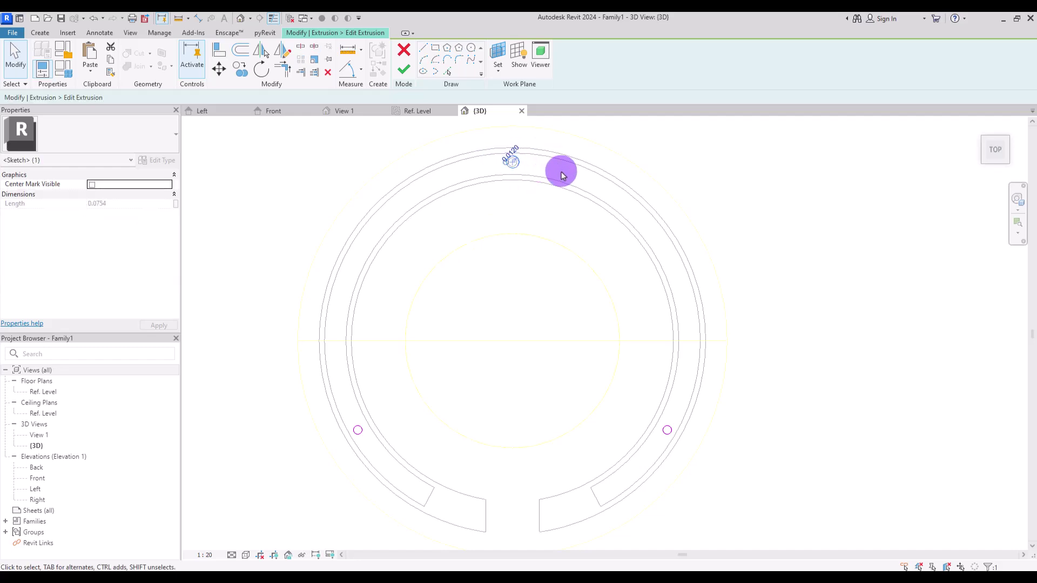
Set the radius of the two remaining circles near the ring's gap to 0.012 and finish the cylinders' sketch.
click(667, 430)
click(651, 421)
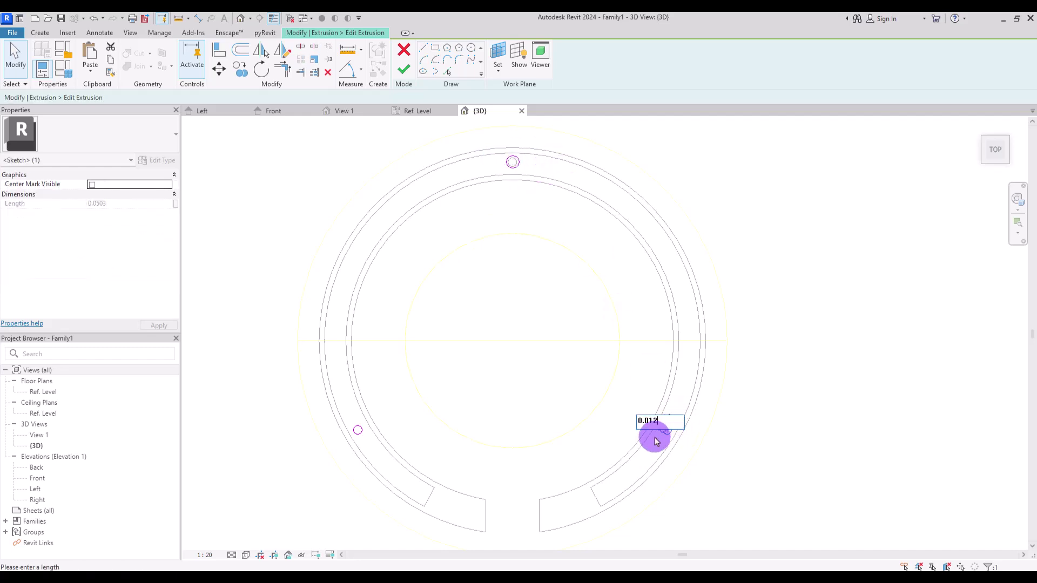
click(452, 338)
click(355, 431)
click(361, 424)
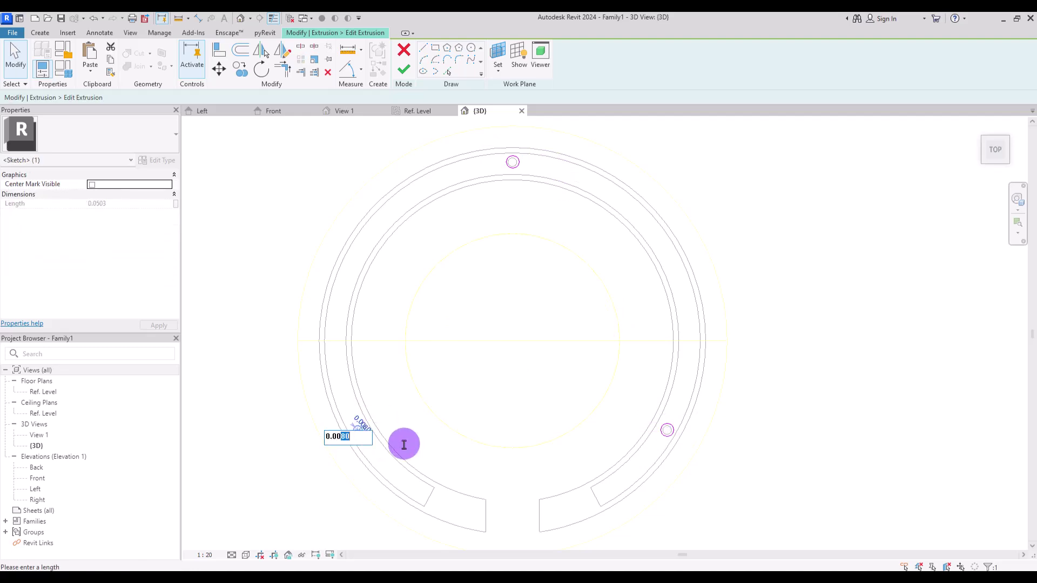
text(0.0012)
key(Return)
click(403, 70)
In the Front elevation, align the short cylinders' ends with the ceiling line and the reference plane just below it.
click(274, 111)
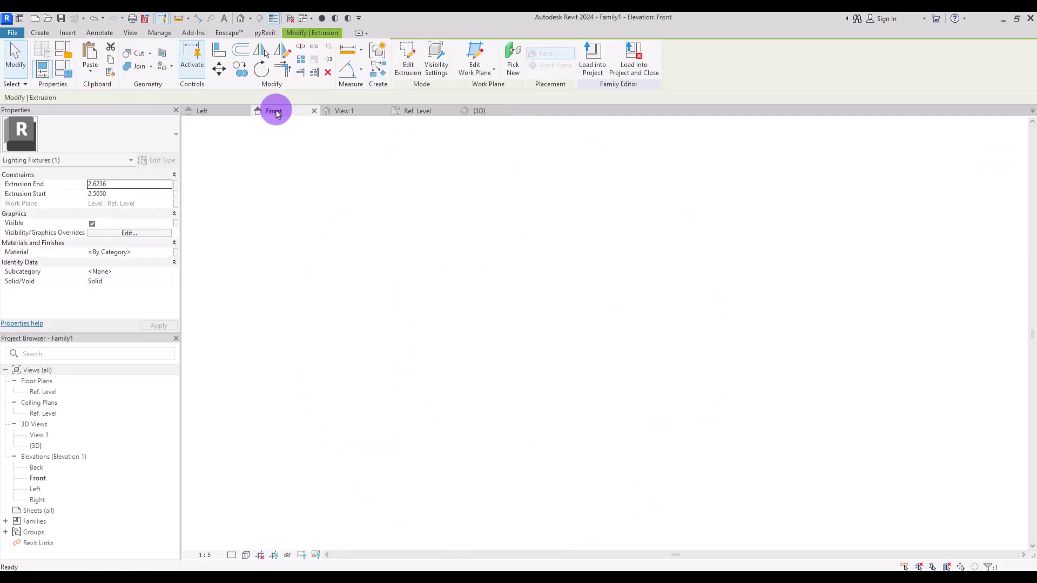
click(219, 50)
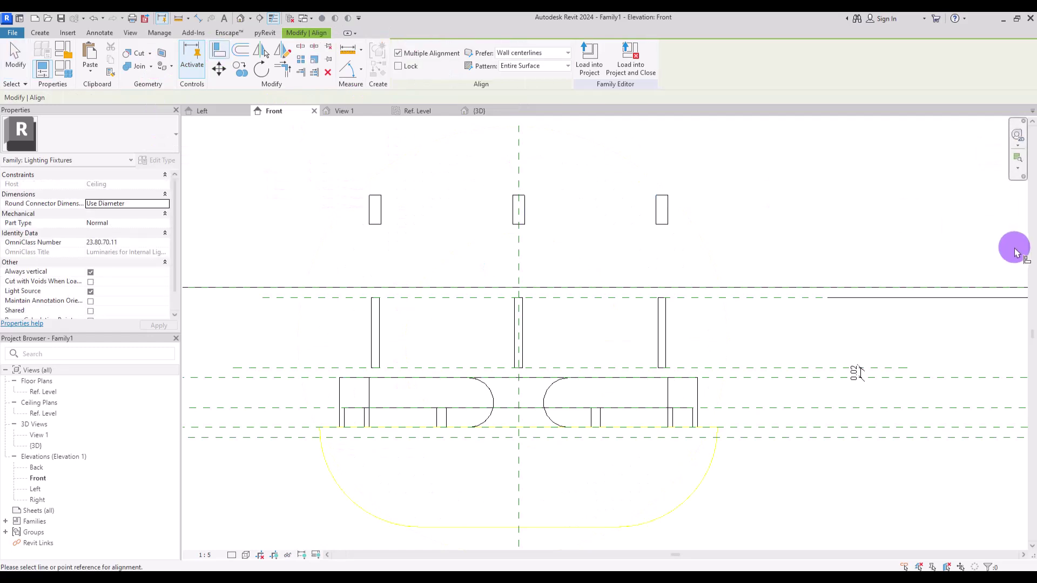
middle_drag(718, 248, 601, 220)
click(985, 258)
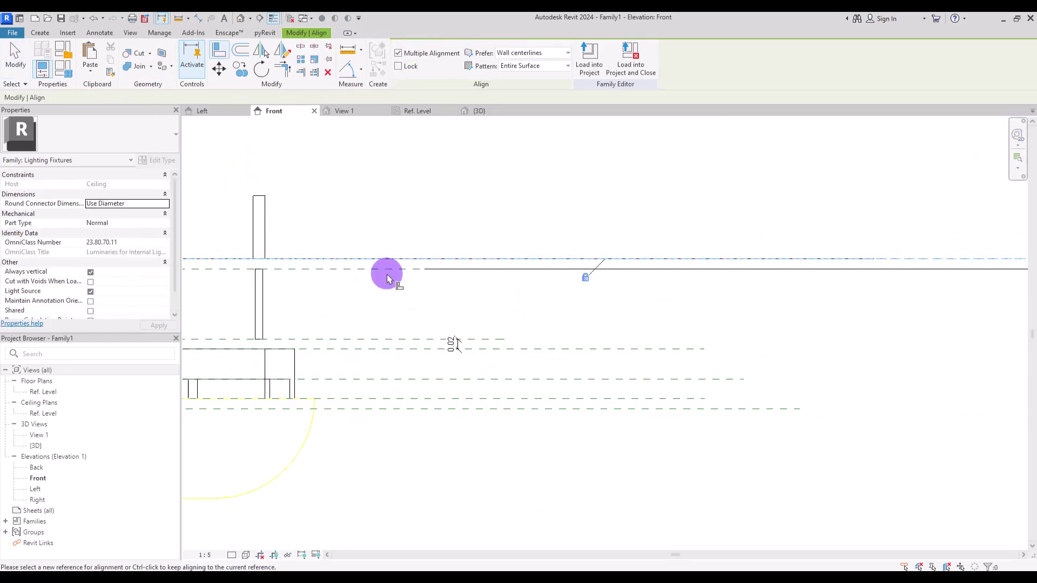
click(259, 196)
key(Escape)
key(Escape)
middle_drag(424, 308, 822, 292)
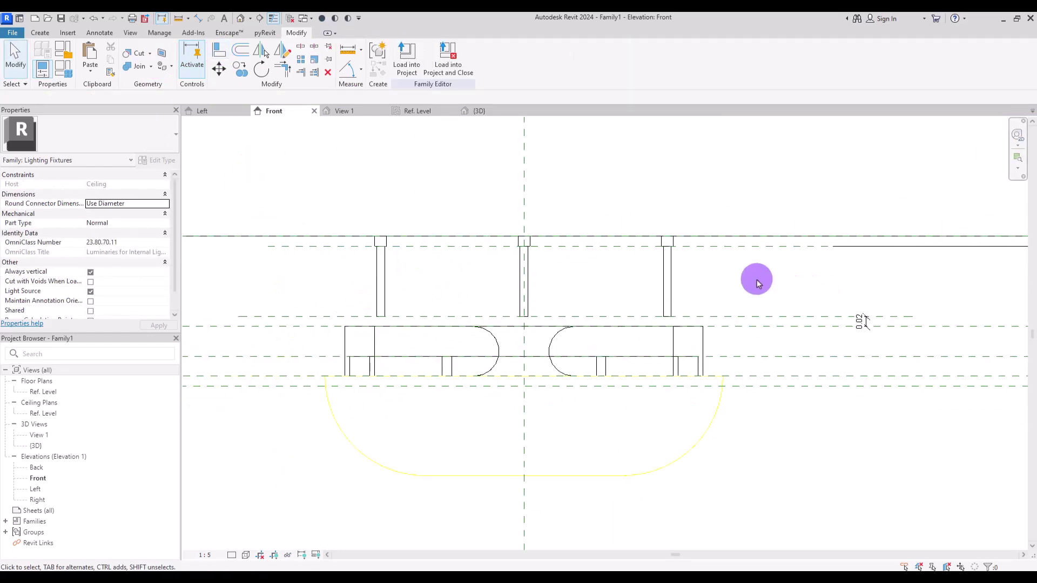
Duplicate the short cylinders and fit the copies between the two reference planes just above the ring housing.
click(663, 251)
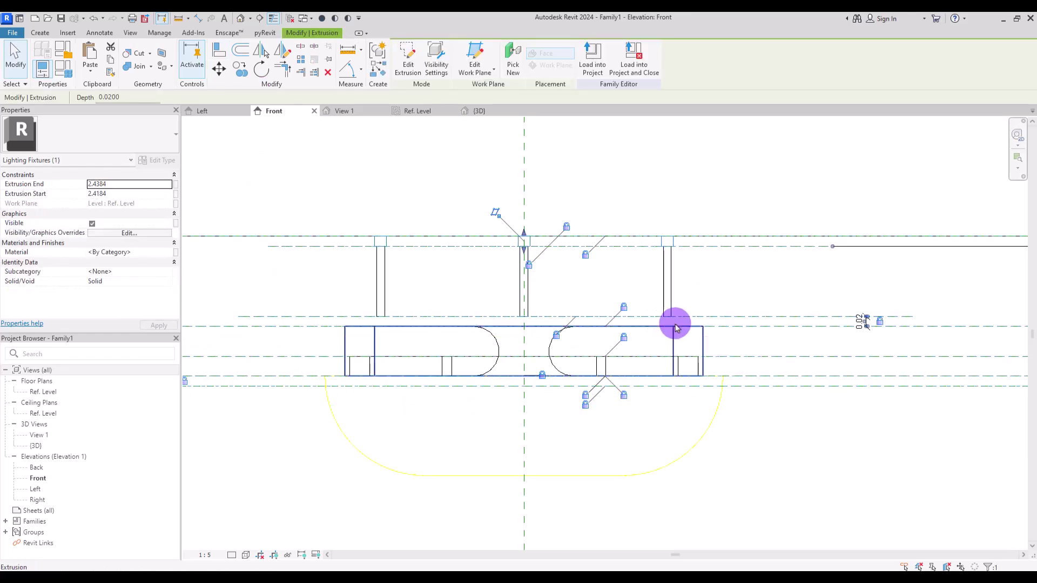
click(692, 256)
middle_drag(678, 212, 599, 223)
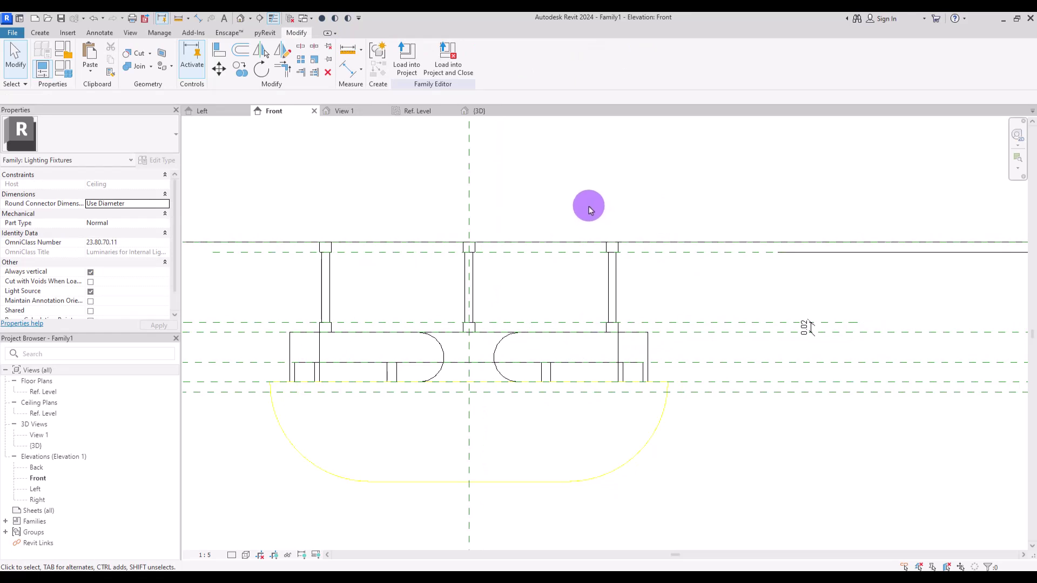
Dimension between the reference planes at the rods' upper and lower ends and label it with a new type parameter named Height.
click(346, 70)
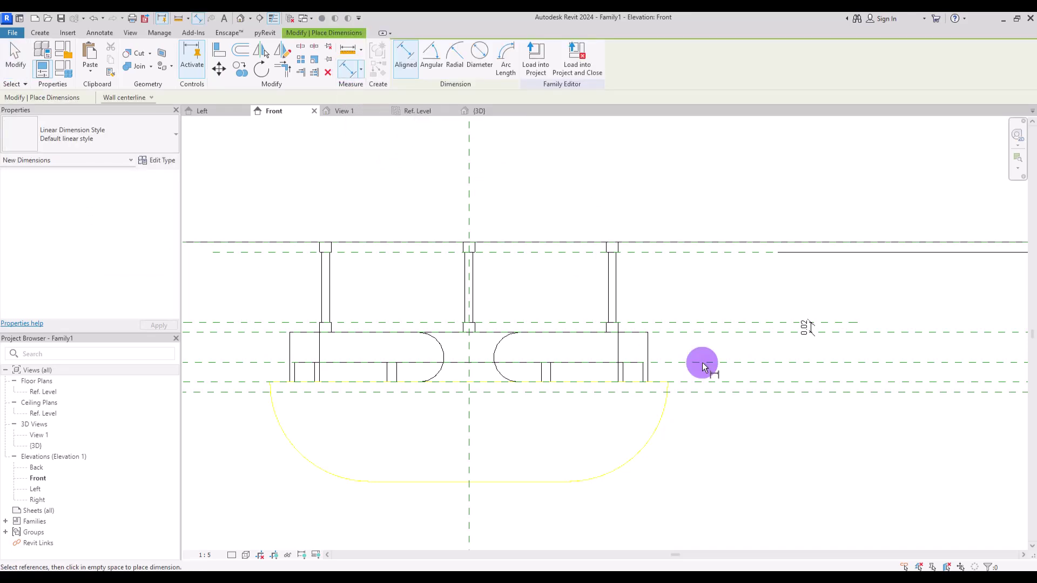
click(724, 253)
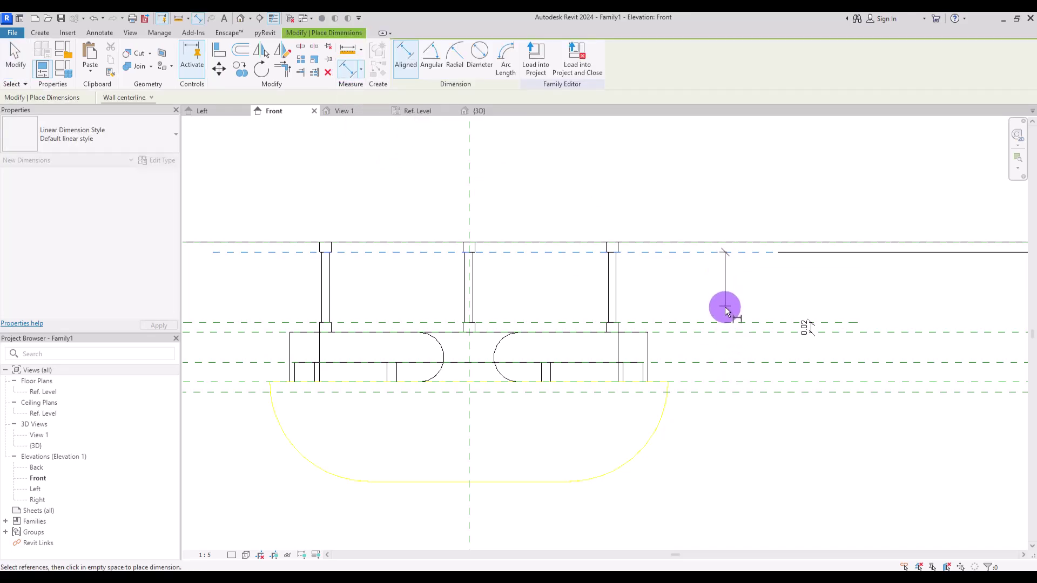
click(721, 324)
click(727, 278)
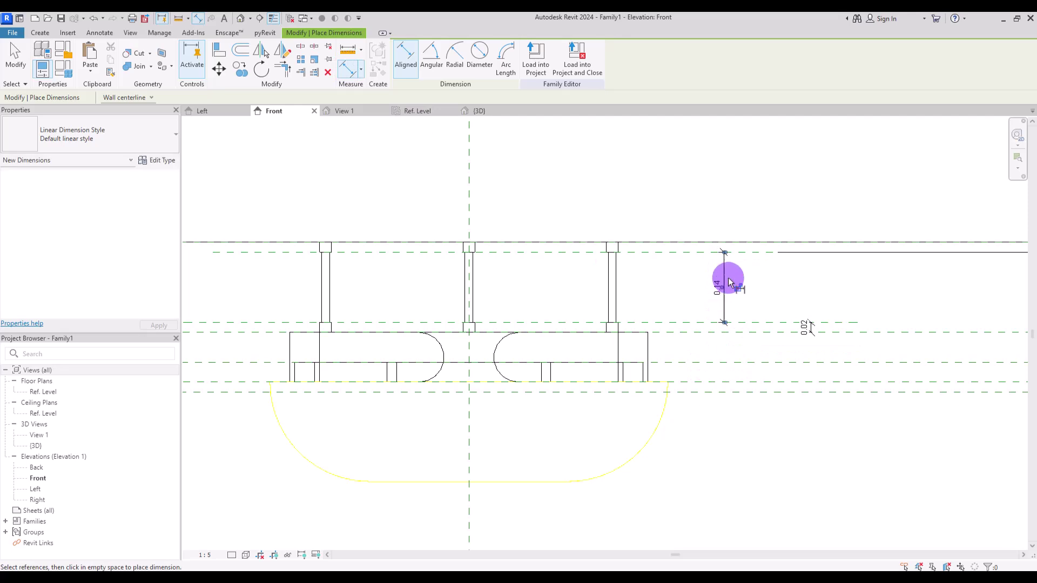
key(Escape)
click(506, 58)
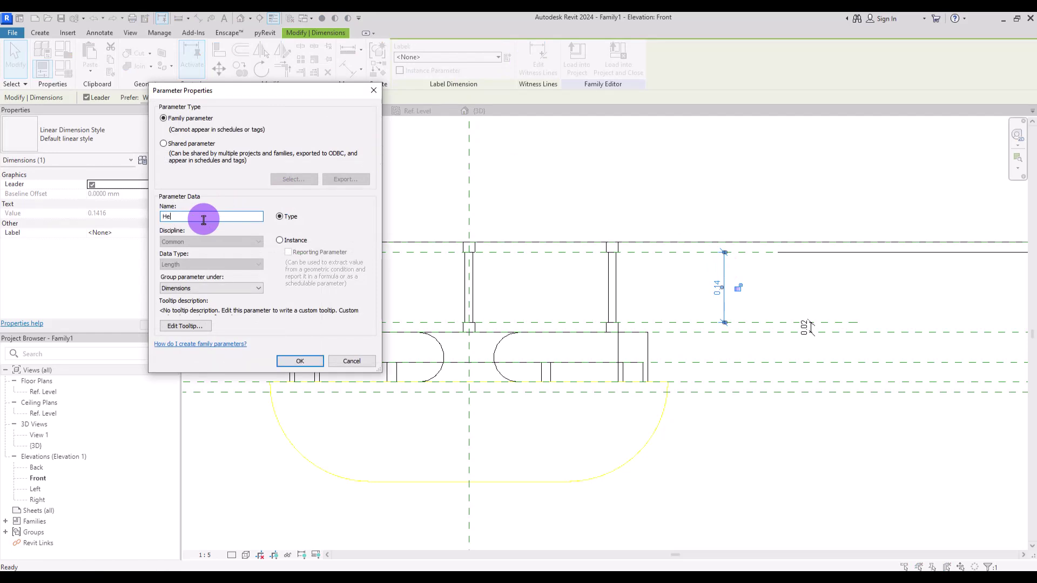
click(300, 360)
Set the family's Height parameter to 0.3.
scroll(639, 164, down, 3)
middle_drag(609, 224, 793, 185)
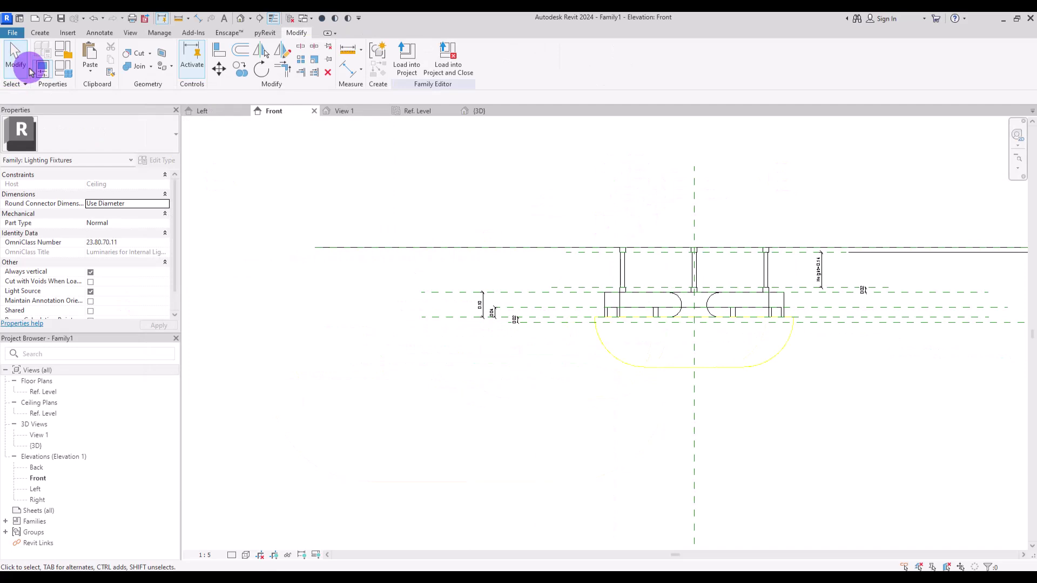
click(63, 70)
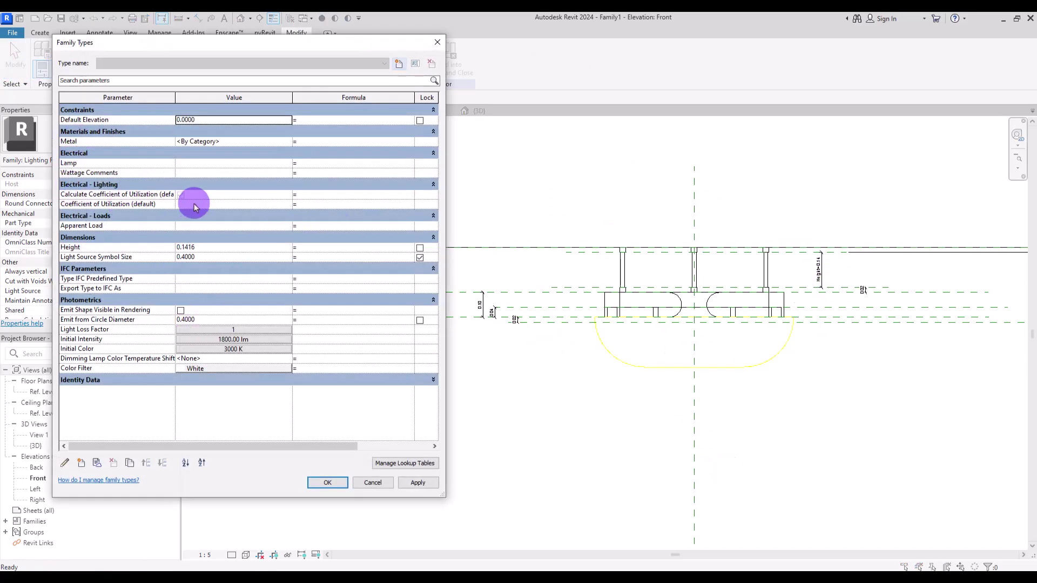
click(224, 249)
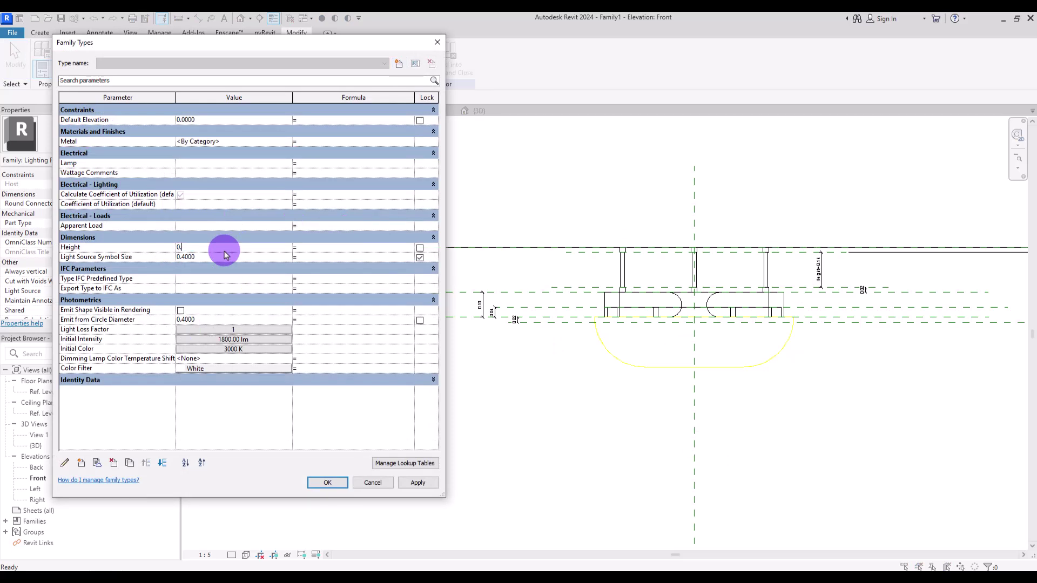
click(326, 484)
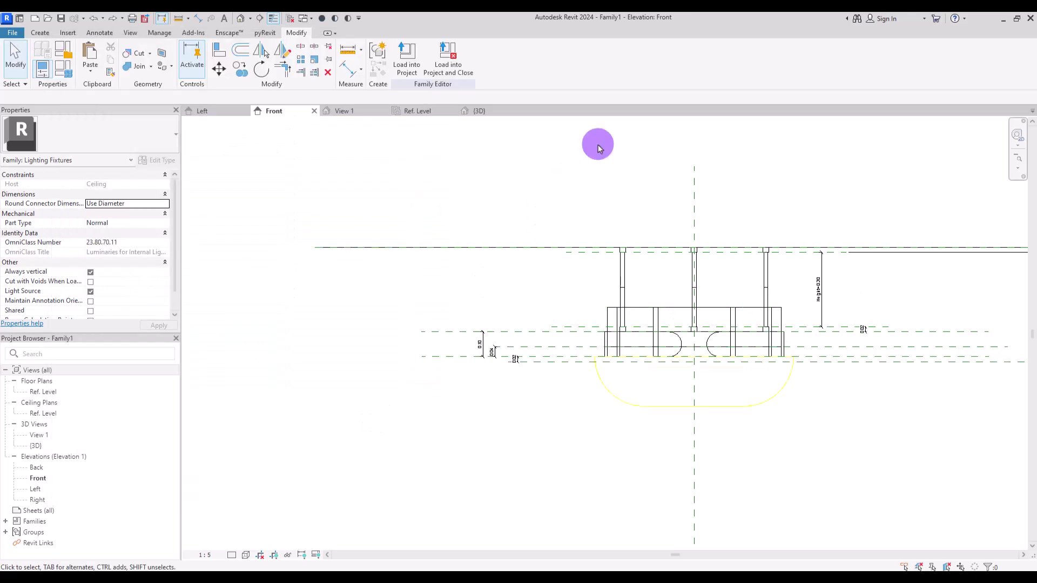
Delete the leftover duplicate of the rods and align the light ring's upper face with the reference plane running through the housing.
click(623, 285)
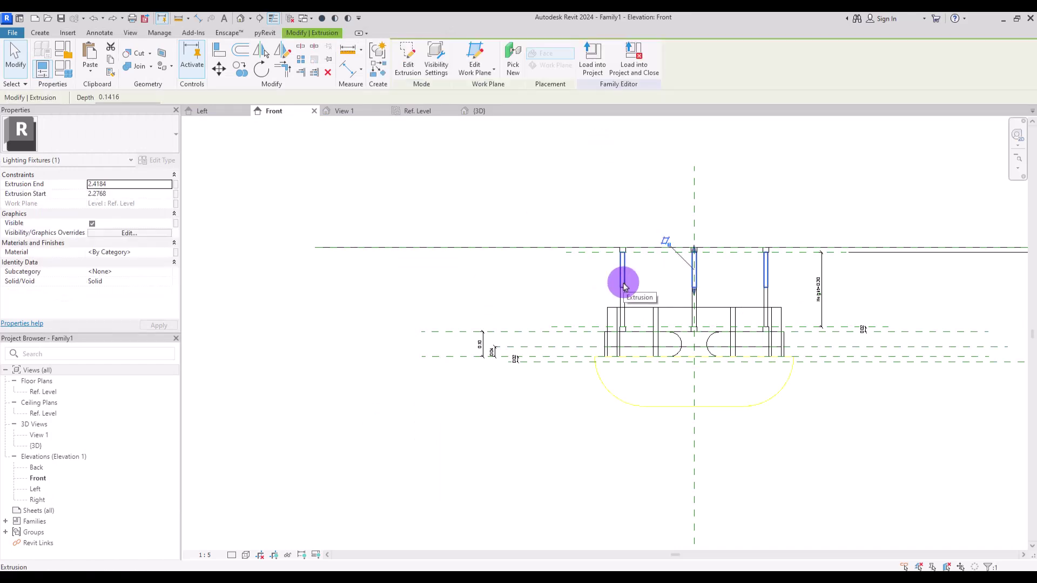
key(Escape)
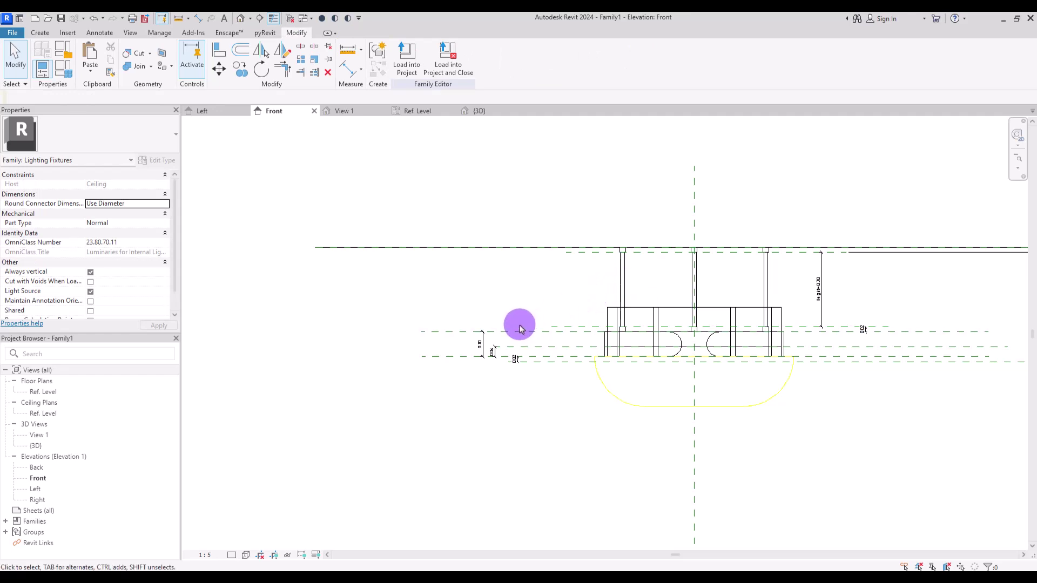
click(651, 310)
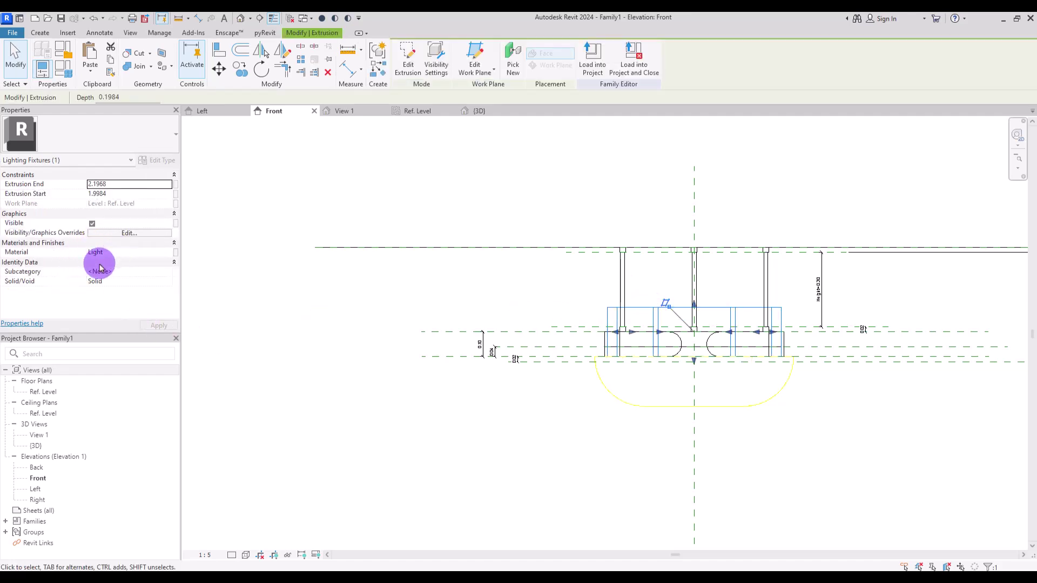
click(216, 53)
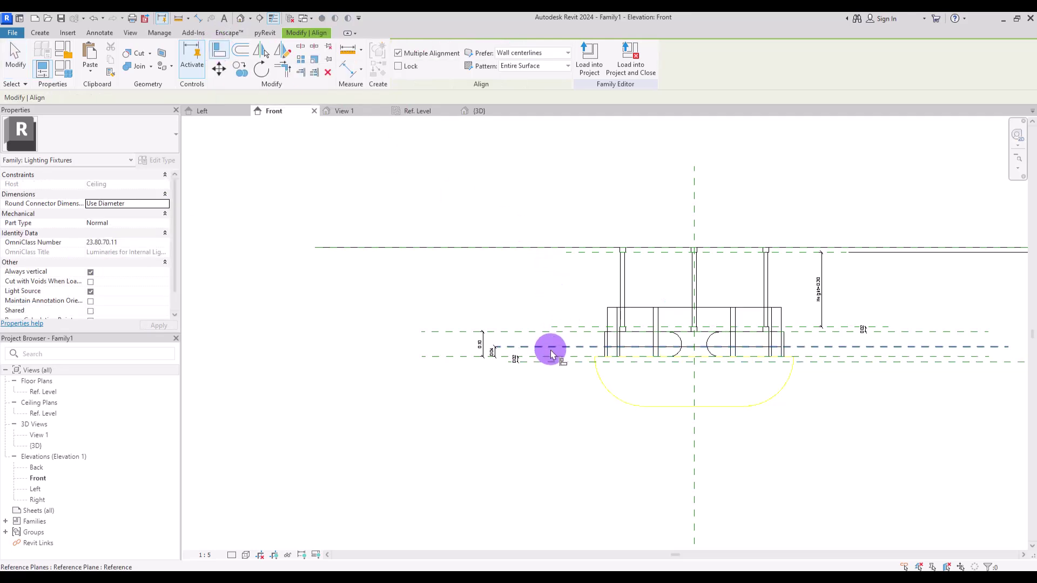
click(677, 307)
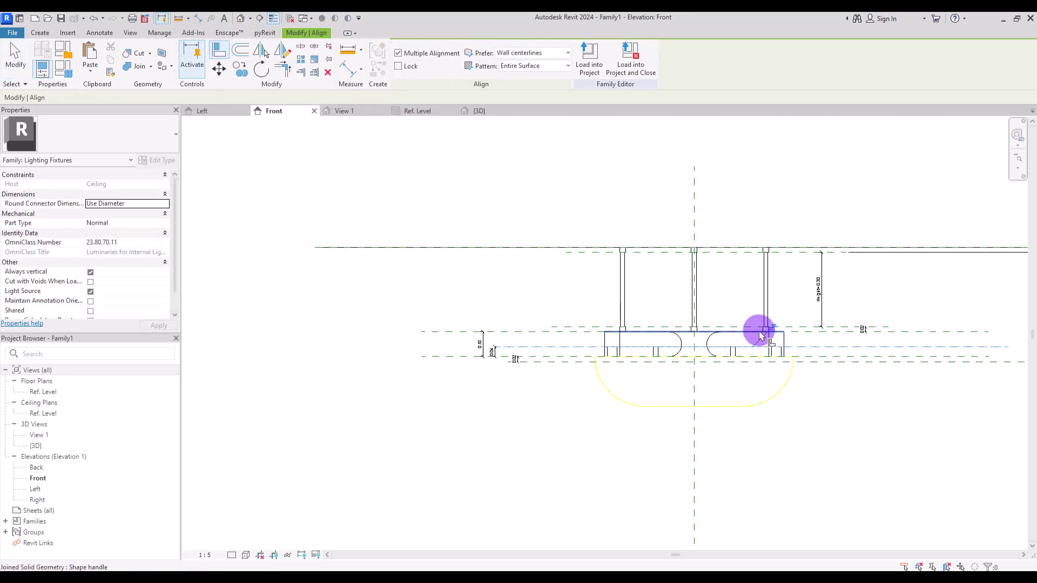
Test the family's flexing by setting the Height parameter to 0.5.
click(63, 73)
click(216, 248)
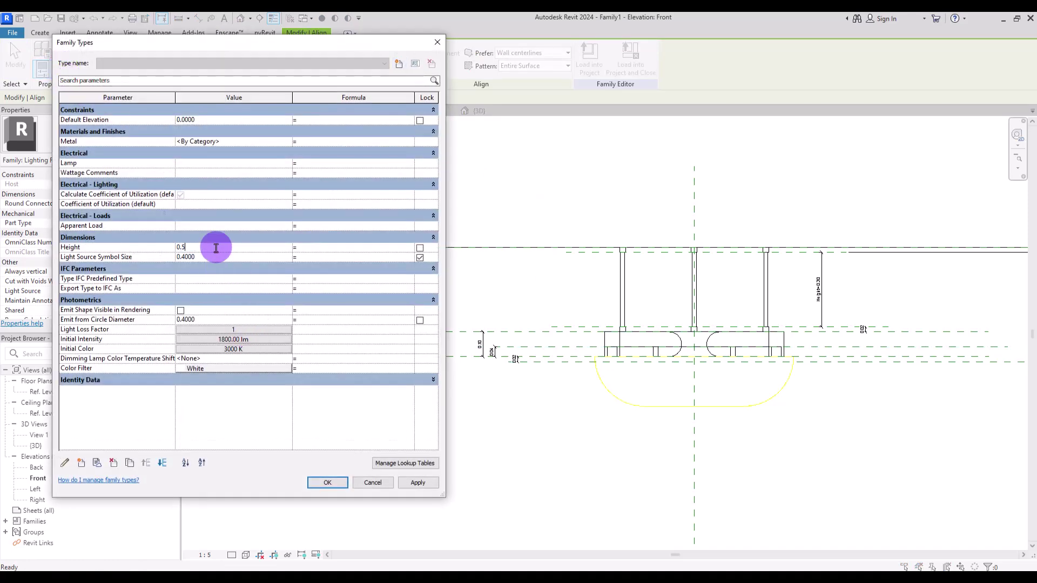
click(335, 487)
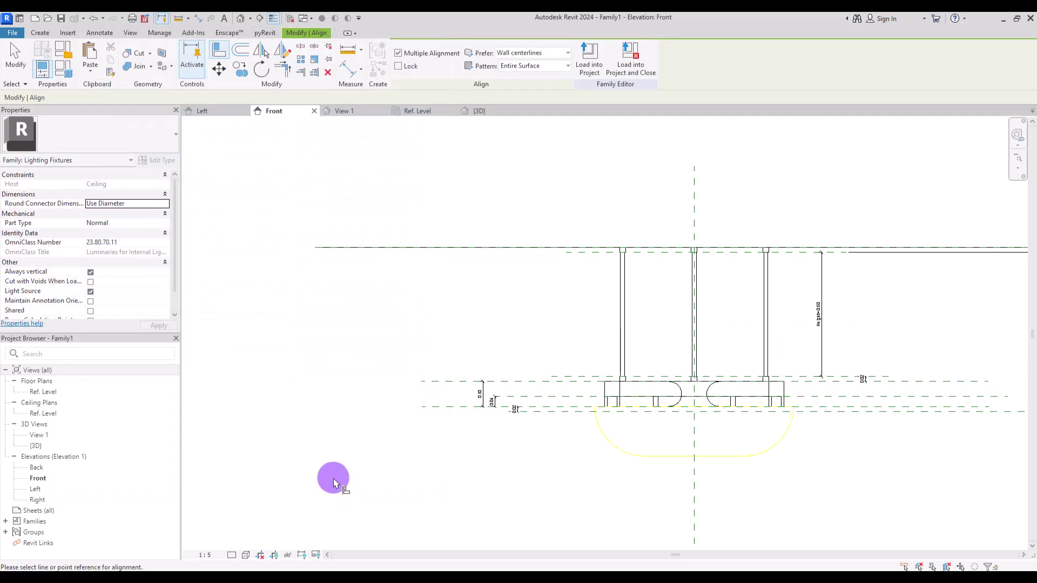
Inspect the lengthened fixture in the {3D} view and set the Height parameter to 0.2.
click(497, 111)
scroll(603, 316, down, 2)
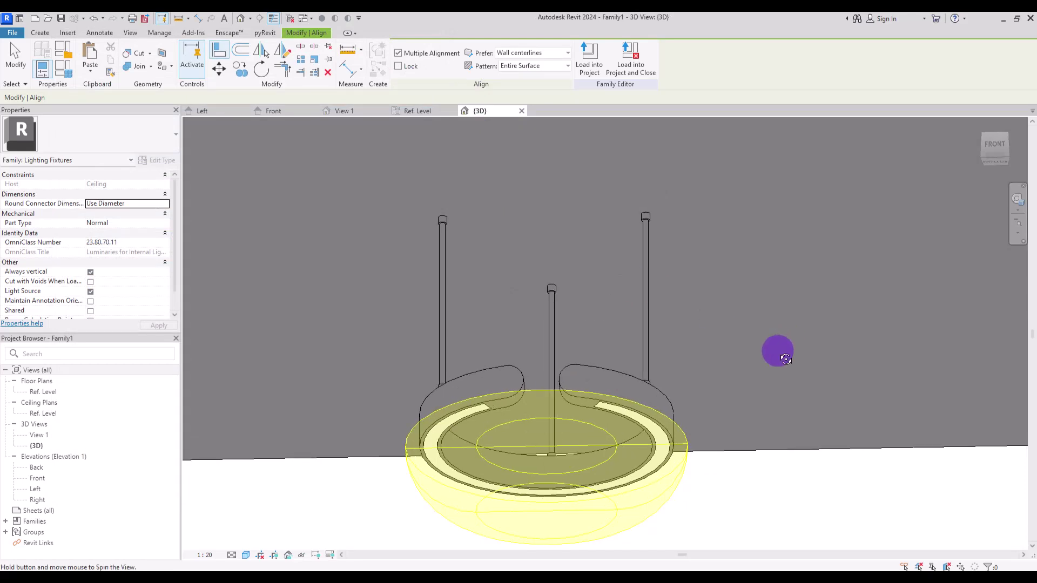
shift+middle_drag(778, 350, 30, 83)
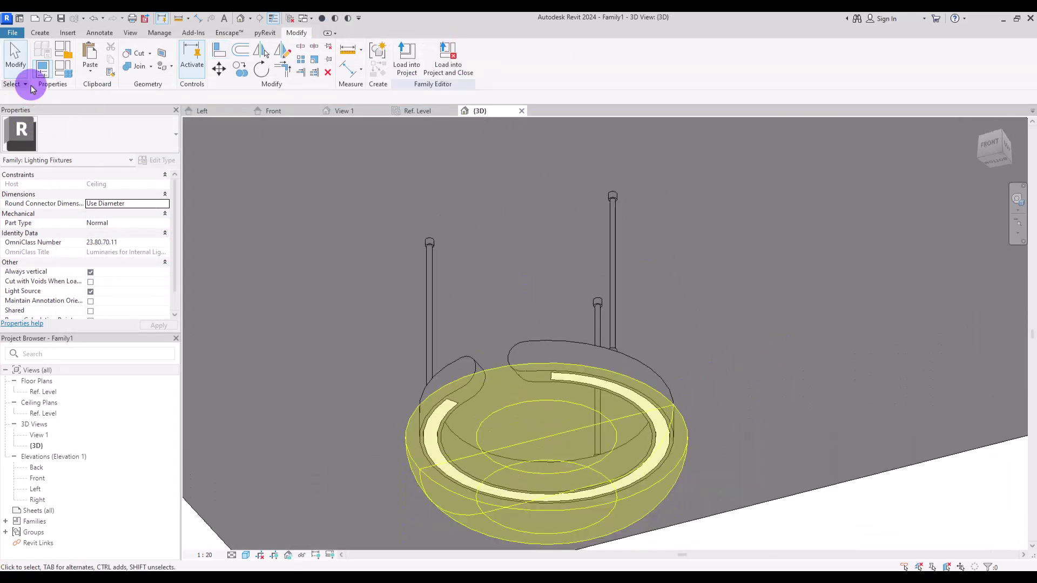
click(42, 69)
click(207, 248)
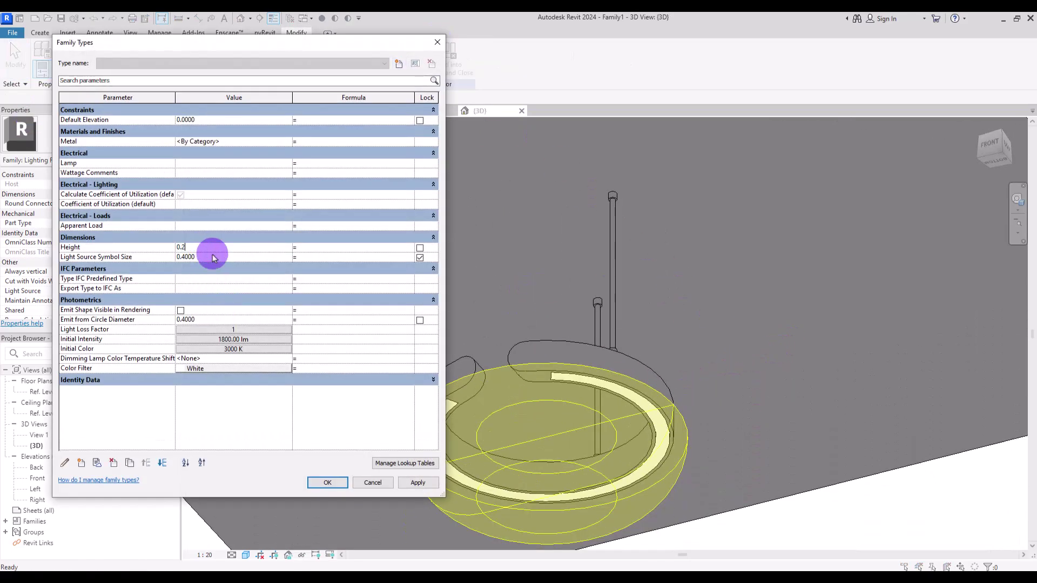
click(350, 481)
Associate the material of the rods and both sets of end pieces with a new type family parameter named Wire.
shift+middle_drag(331, 479, 485, 186)
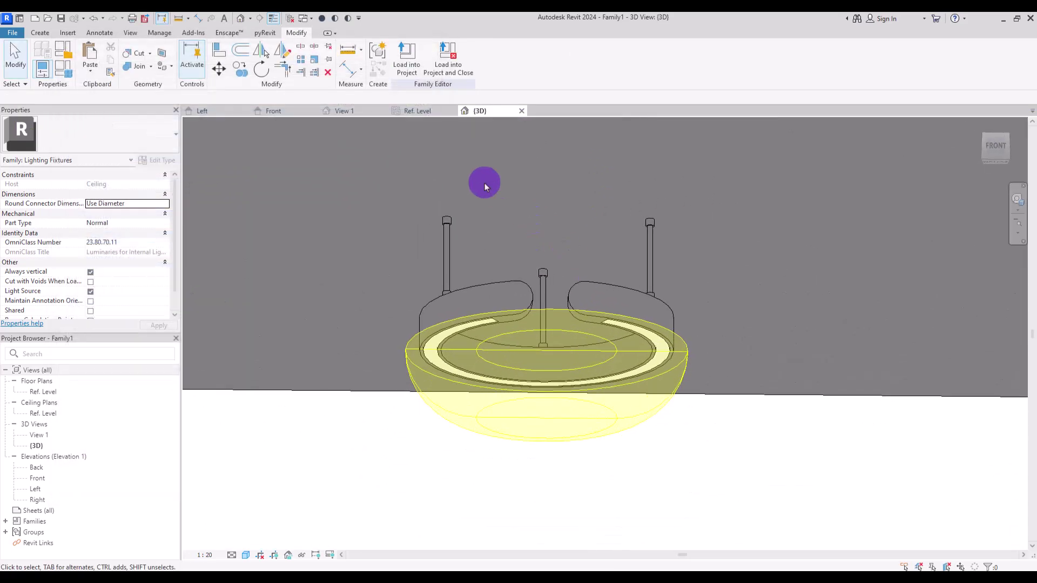
shift+middle_drag(566, 238, 440, 241)
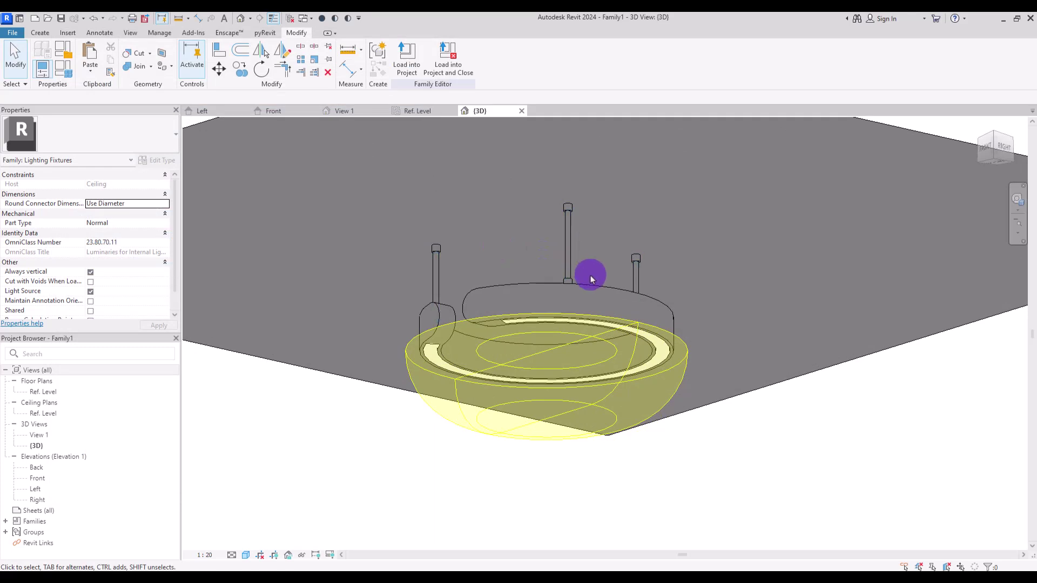
shift+middle_drag(592, 216, 566, 202)
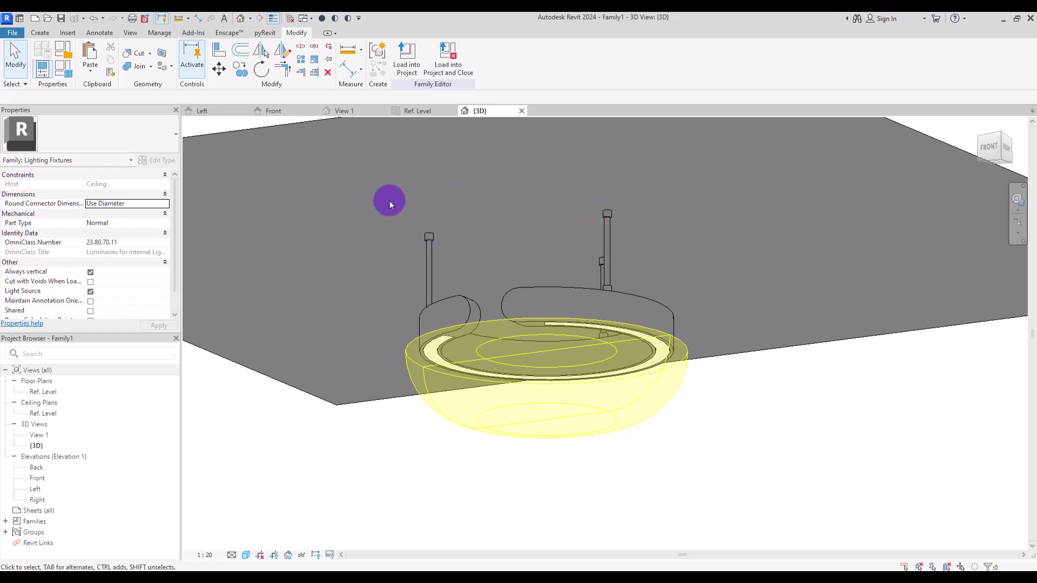
shift+middle_drag(512, 222, 526, 257)
click(428, 232)
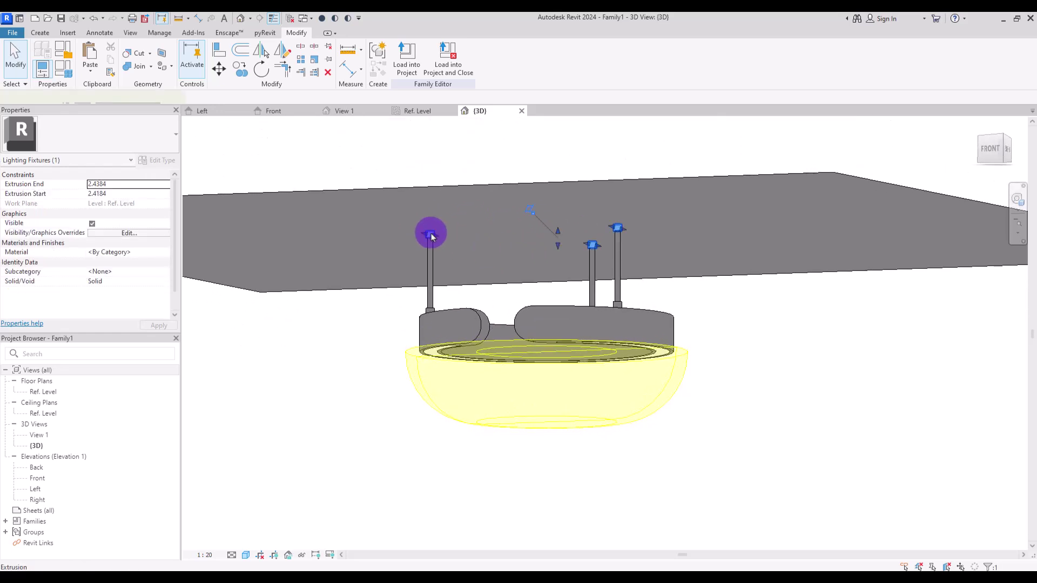
ctrl+click(429, 313)
ctrl+click(429, 314)
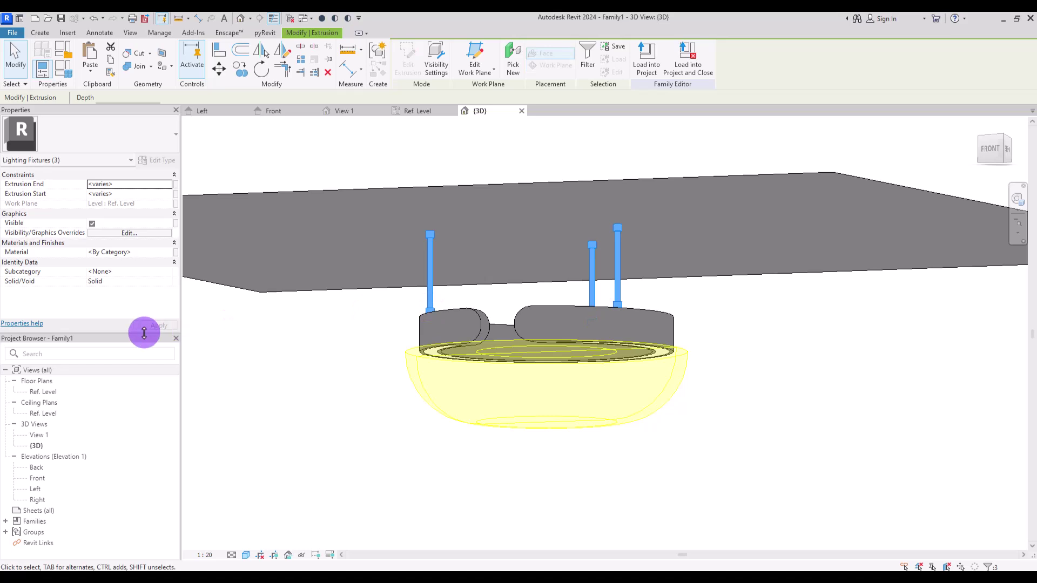
click(176, 254)
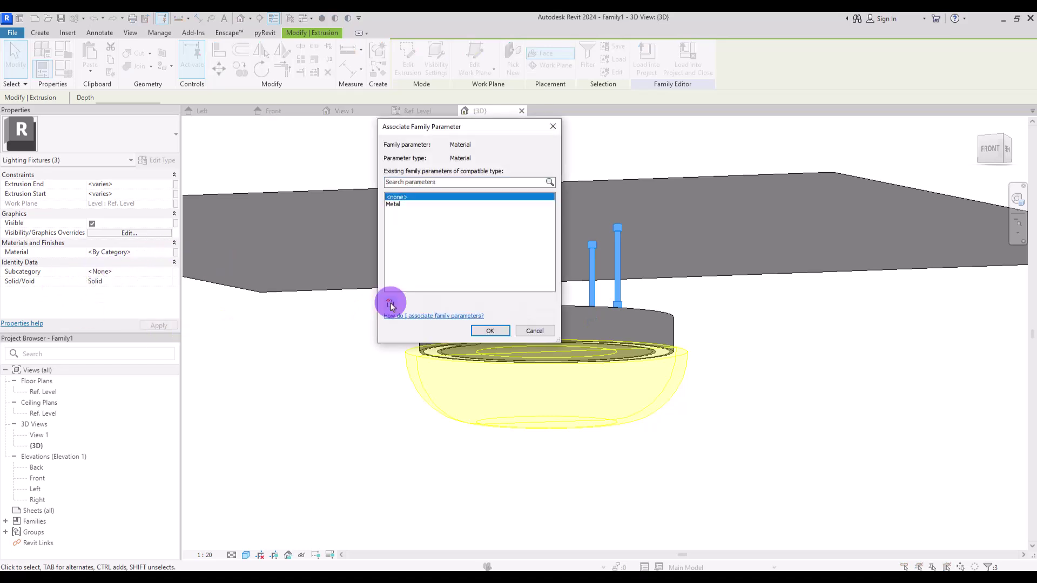
click(390, 303)
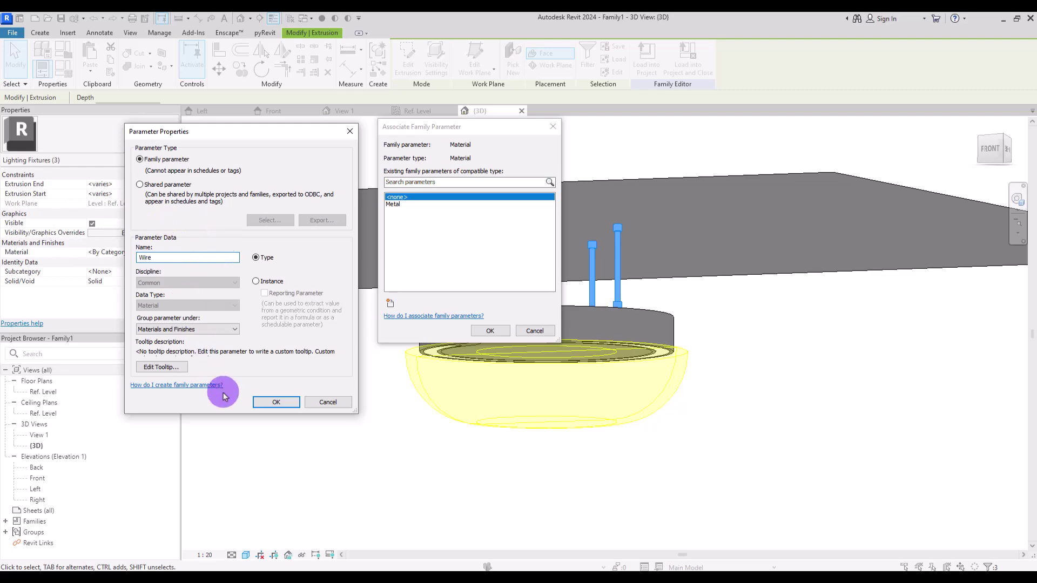
click(275, 402)
click(490, 332)
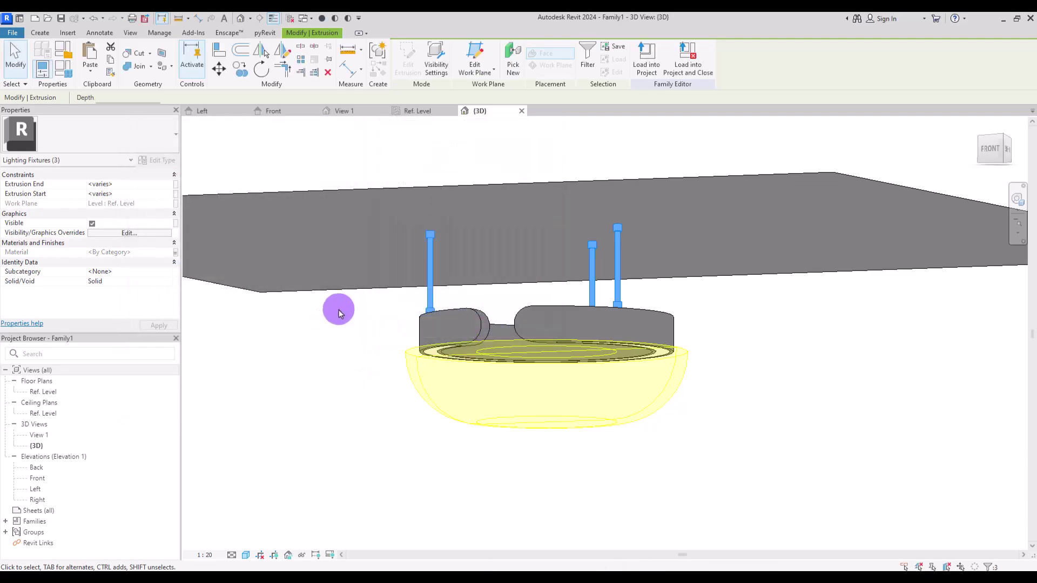
key(Escape)
Create a new material named Metal for the Metal parameter in the family types.
click(62, 75)
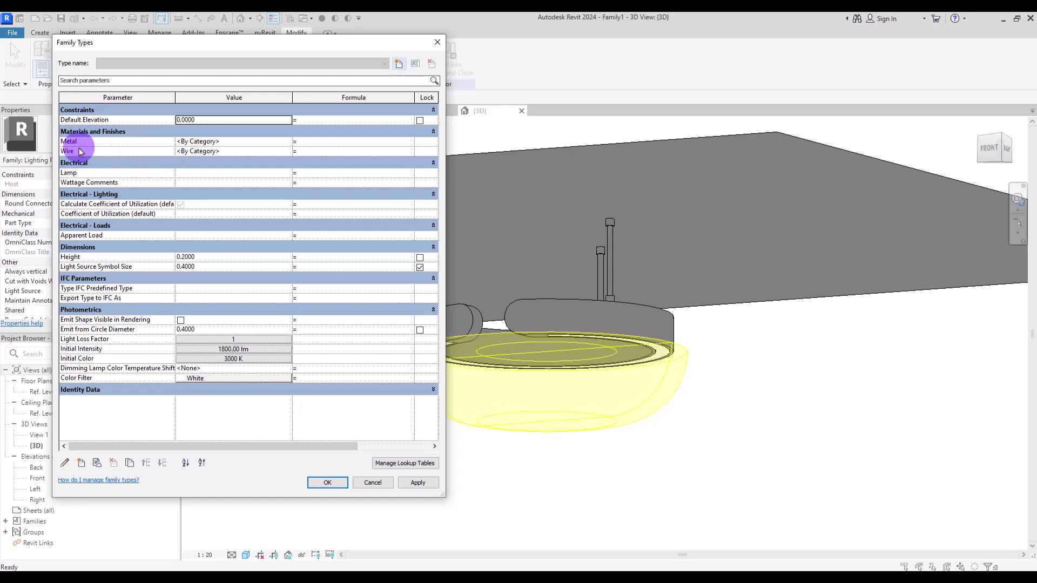
click(286, 141)
click(289, 141)
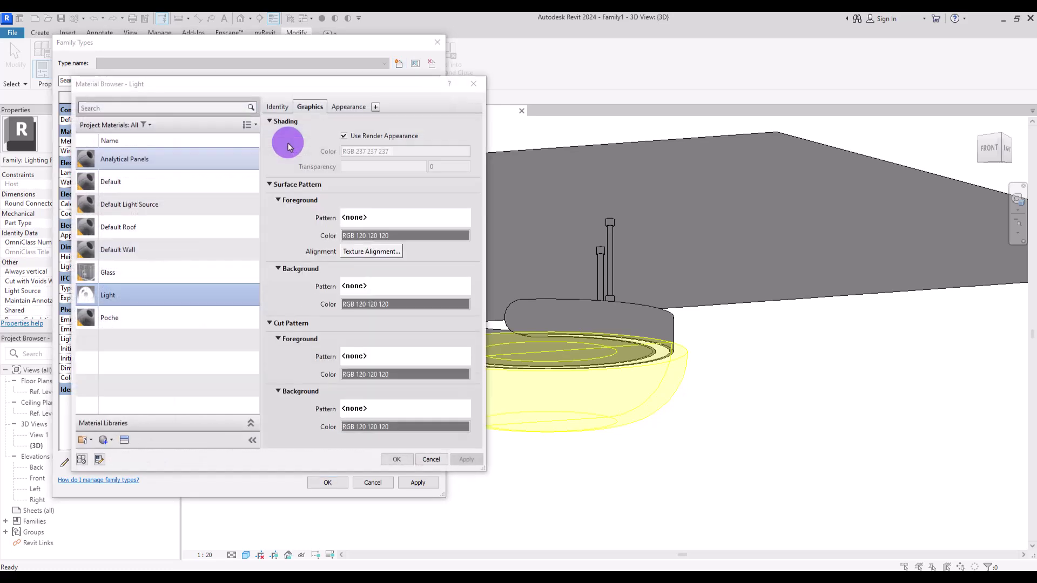
click(104, 439)
click(135, 457)
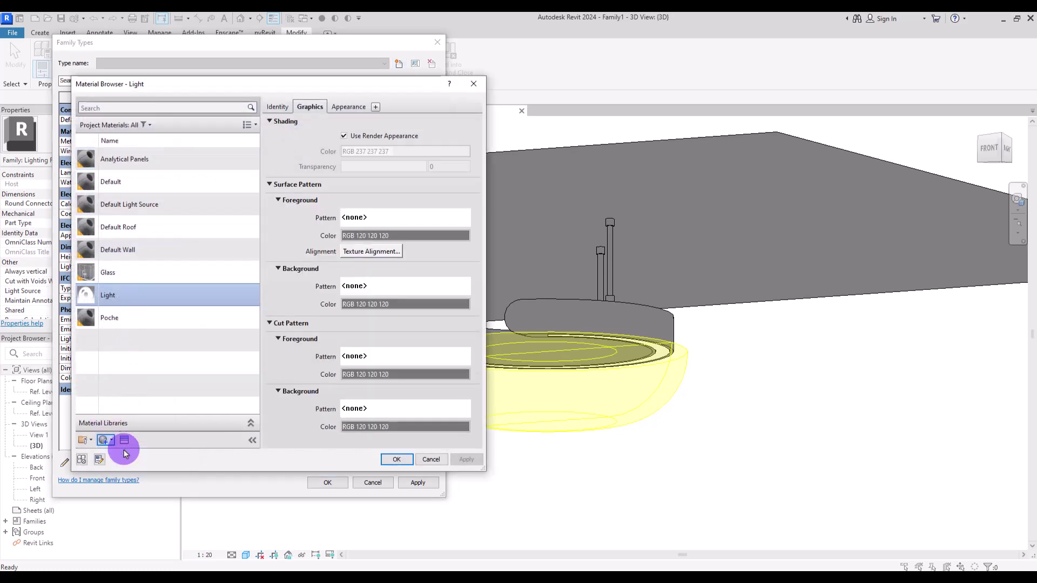
right_click(136, 228)
click(164, 270)
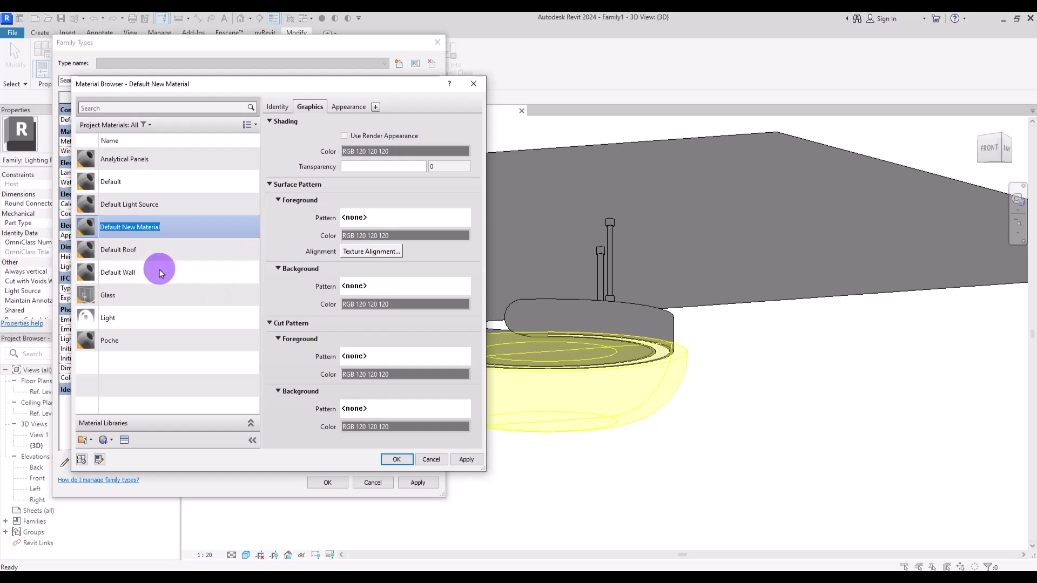
key(Return)
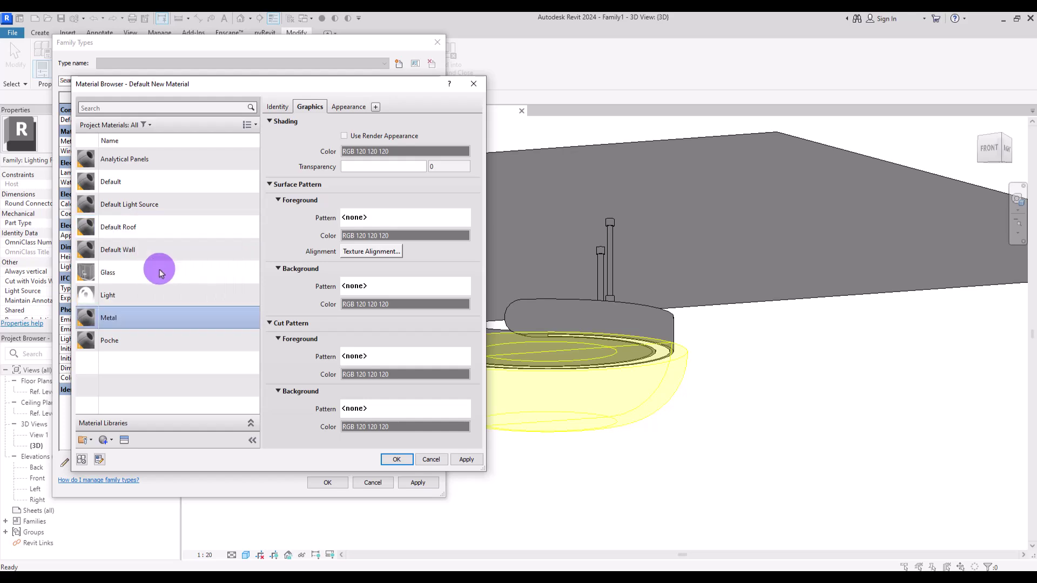
Give the Metal material the Anodized - Subtle Dark Bronze appearance, shade it with its render appearance, and assign it to the Metal parameter.
click(128, 444)
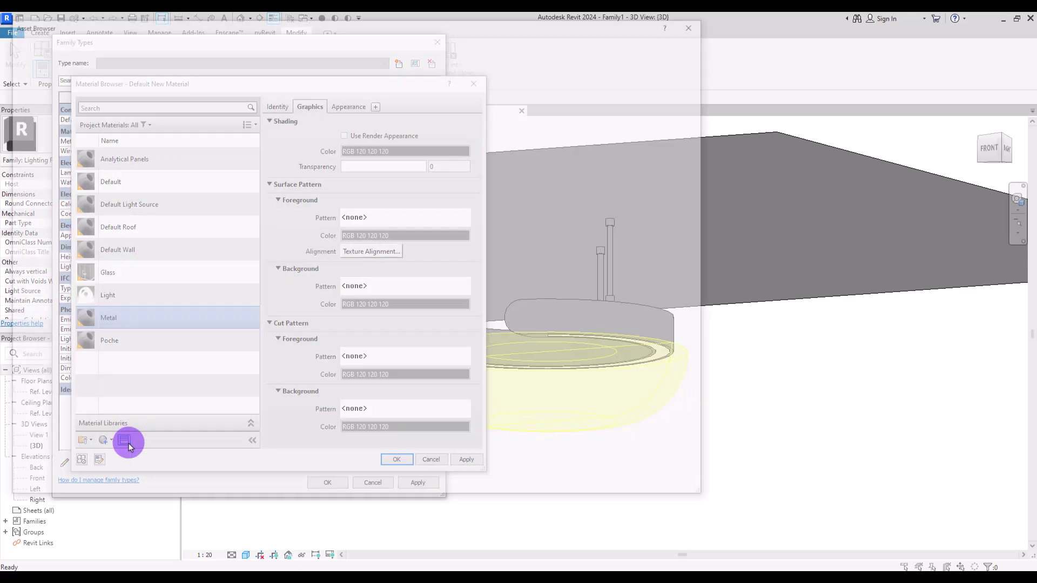
click(9, 102)
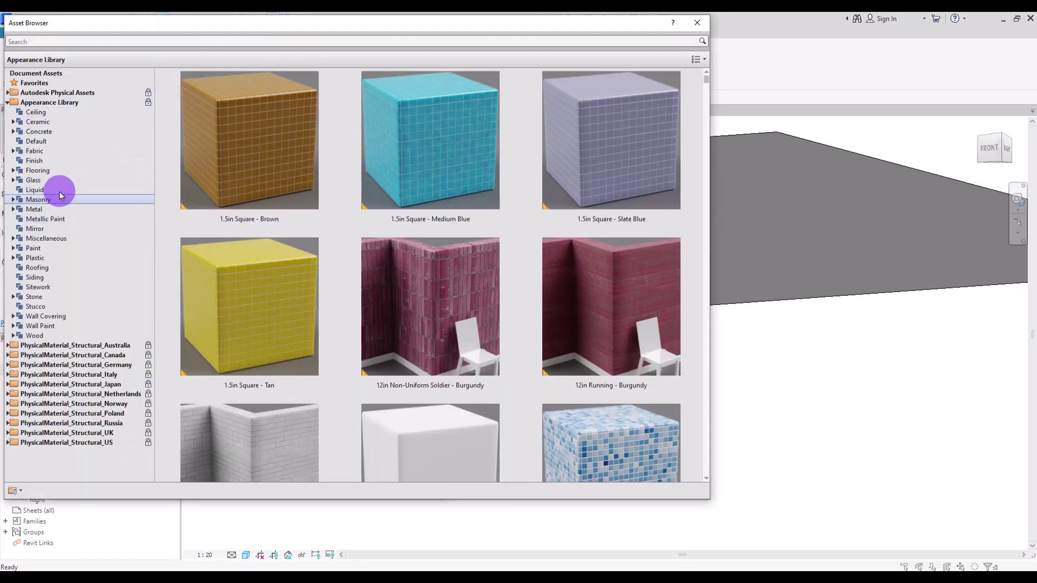
click(65, 210)
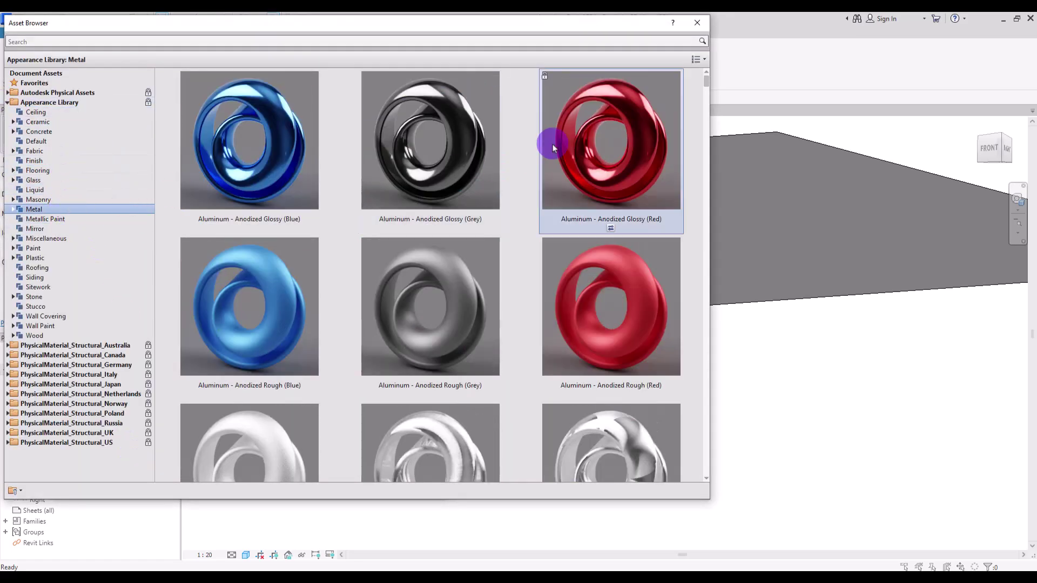
drag(709, 81, 712, 143)
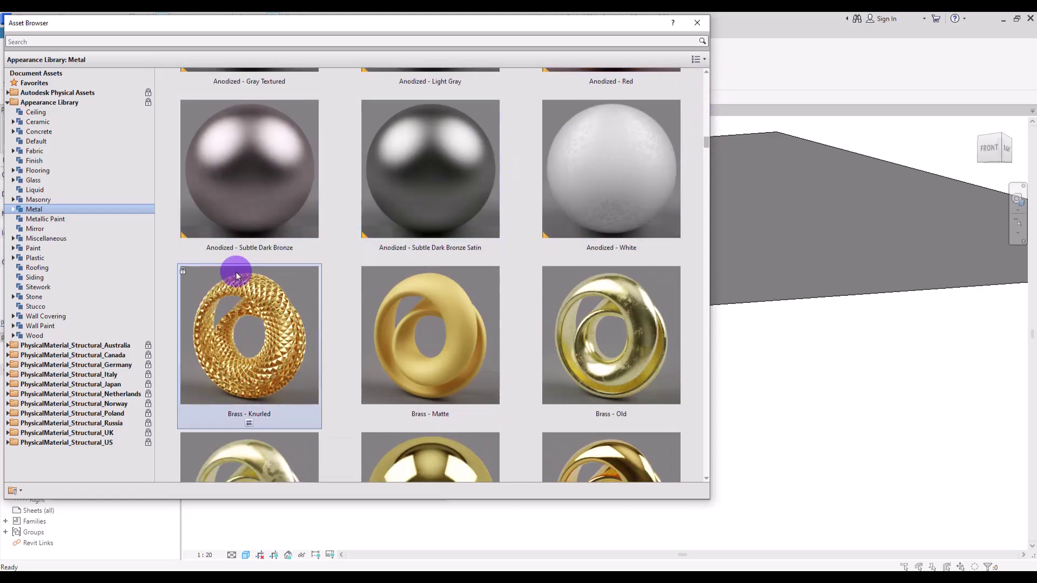
click(249, 257)
click(250, 258)
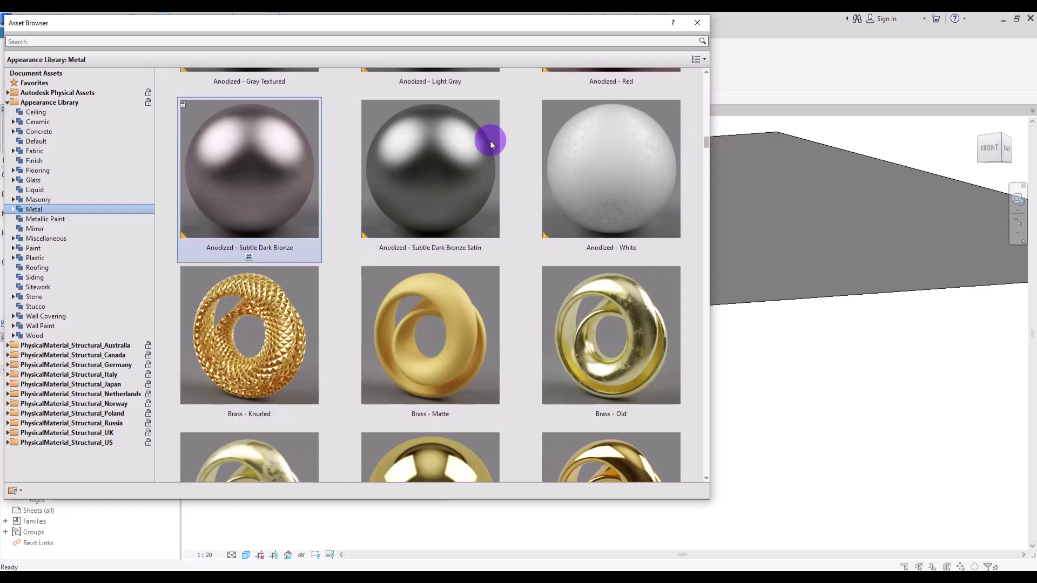
click(697, 22)
click(310, 106)
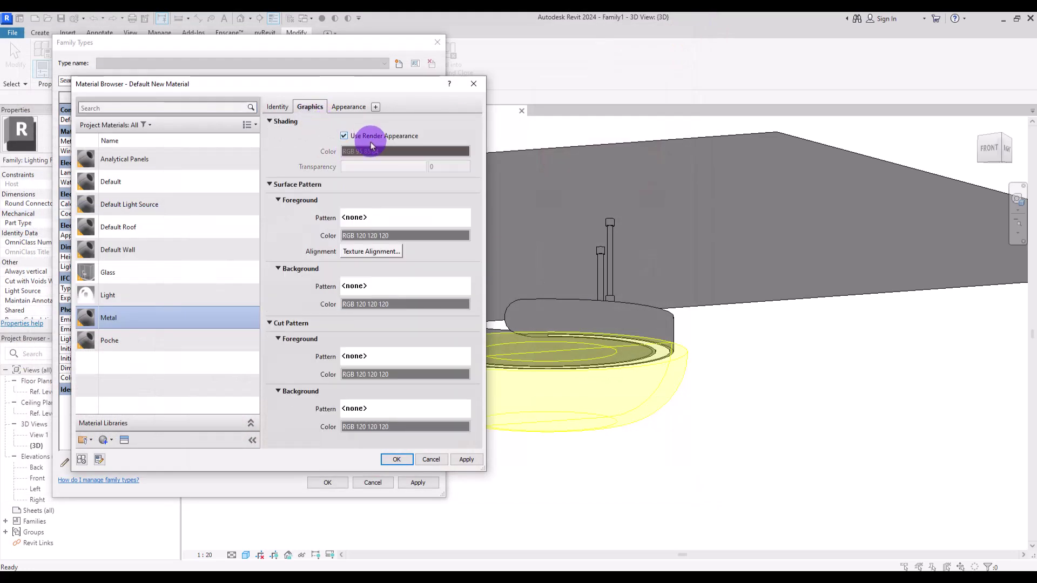
click(397, 460)
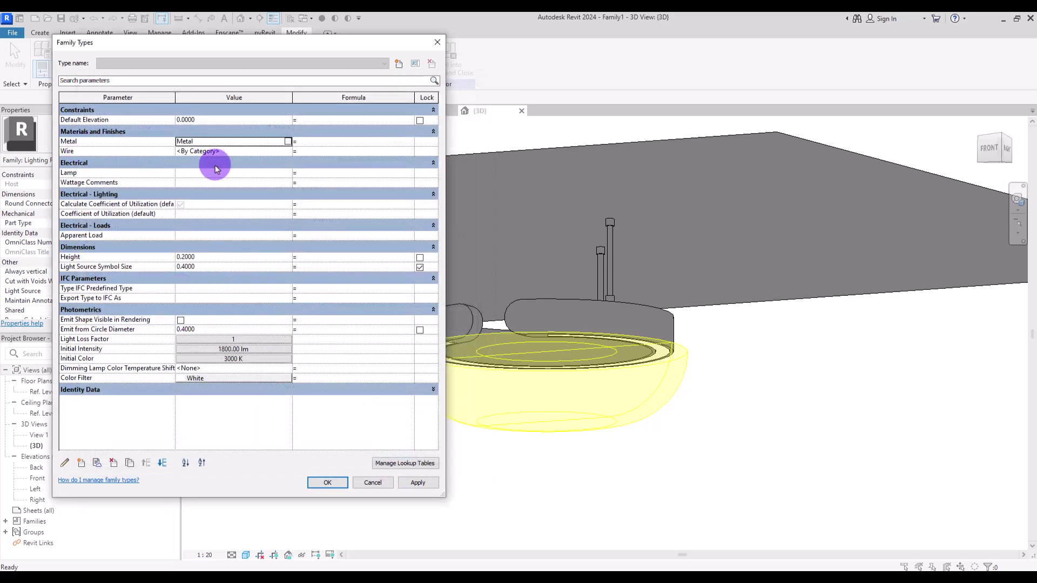
Create another new material named Wire from the family types' material browser.
click(287, 141)
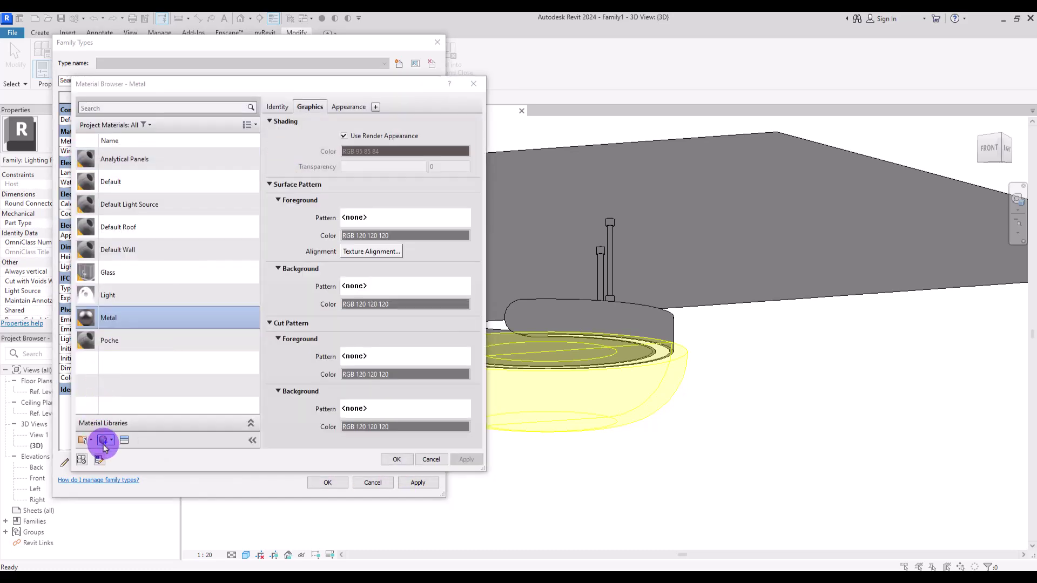
click(106, 442)
click(127, 454)
right_click(148, 230)
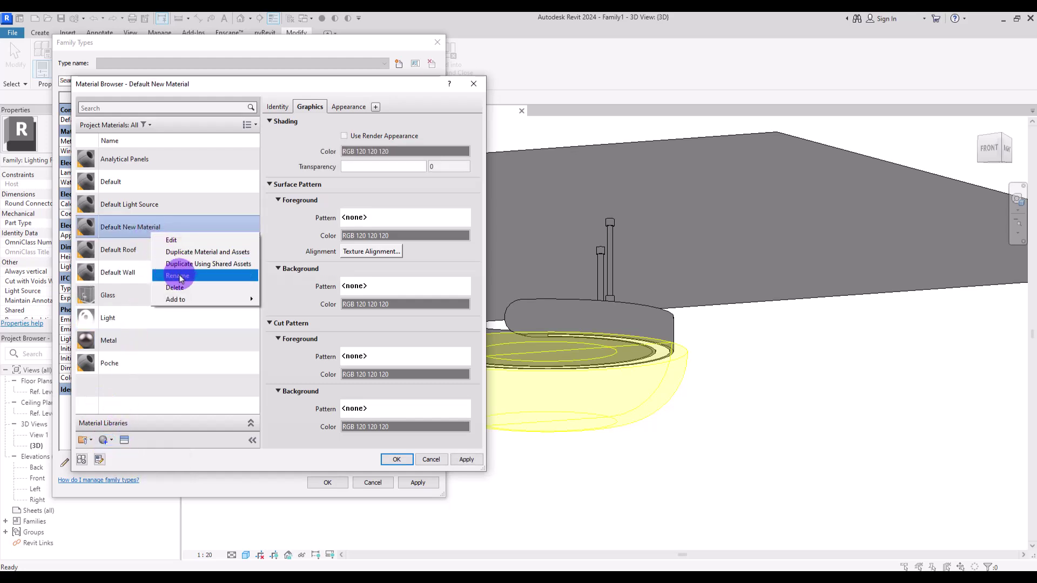
click(178, 276)
text(Wir)
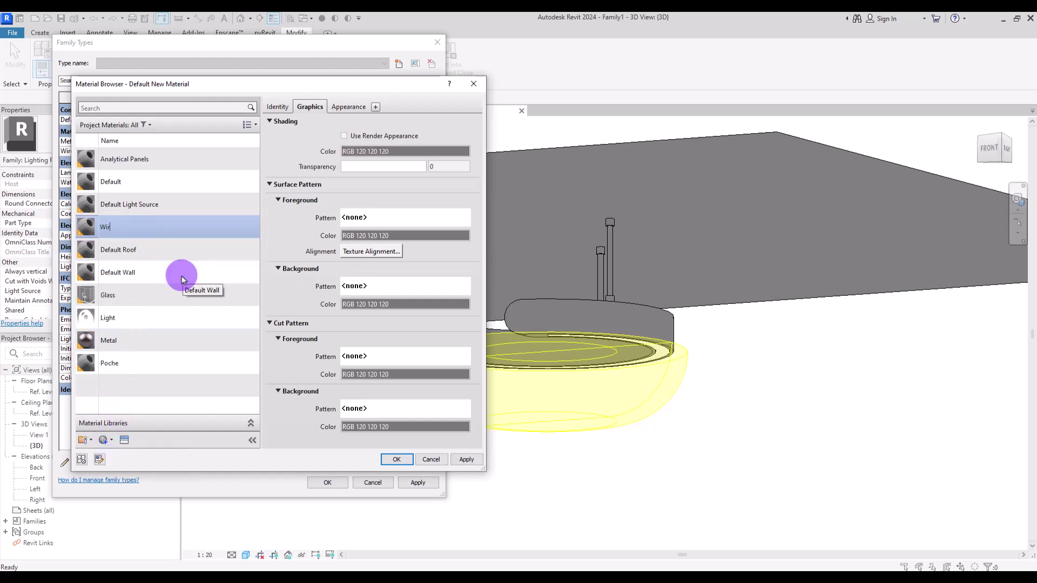
text(e)
key(Return)
Give the Wire material the Anodized - Black appearance, shade it with its render appearance, and apply the material and family type settings.
click(124, 440)
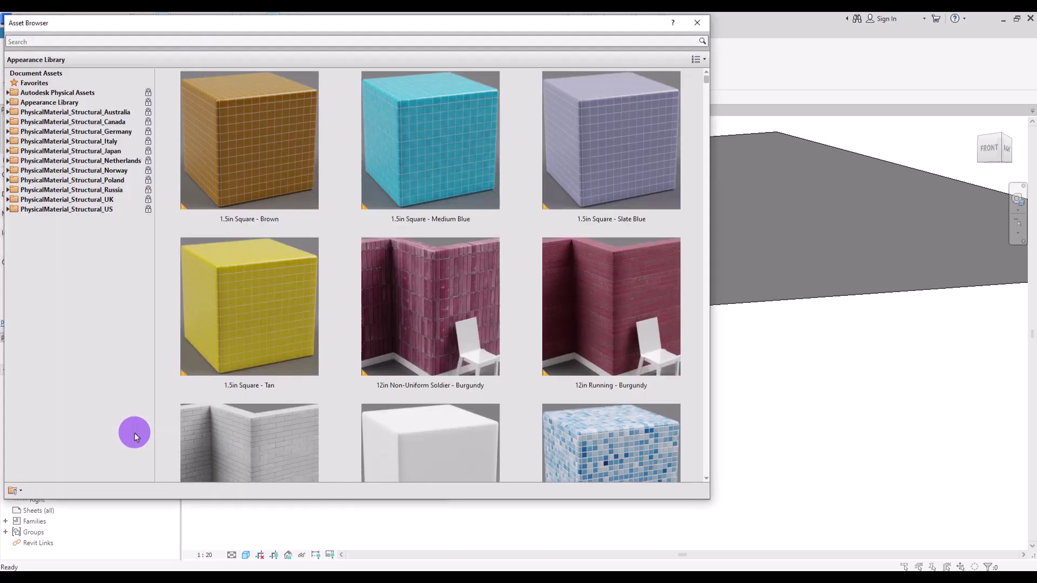
click(8, 102)
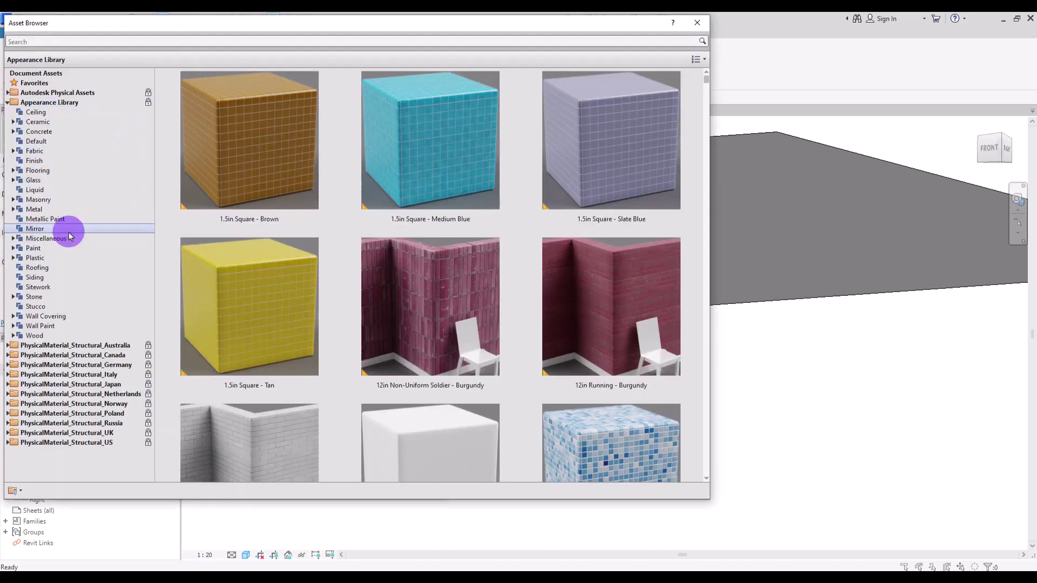
click(63, 209)
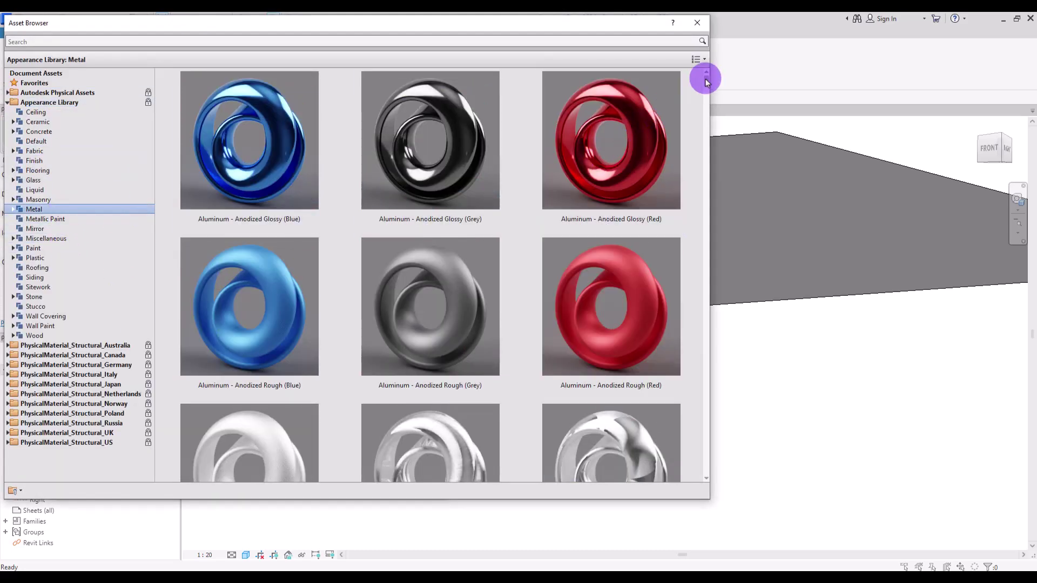
drag(707, 82, 715, 121)
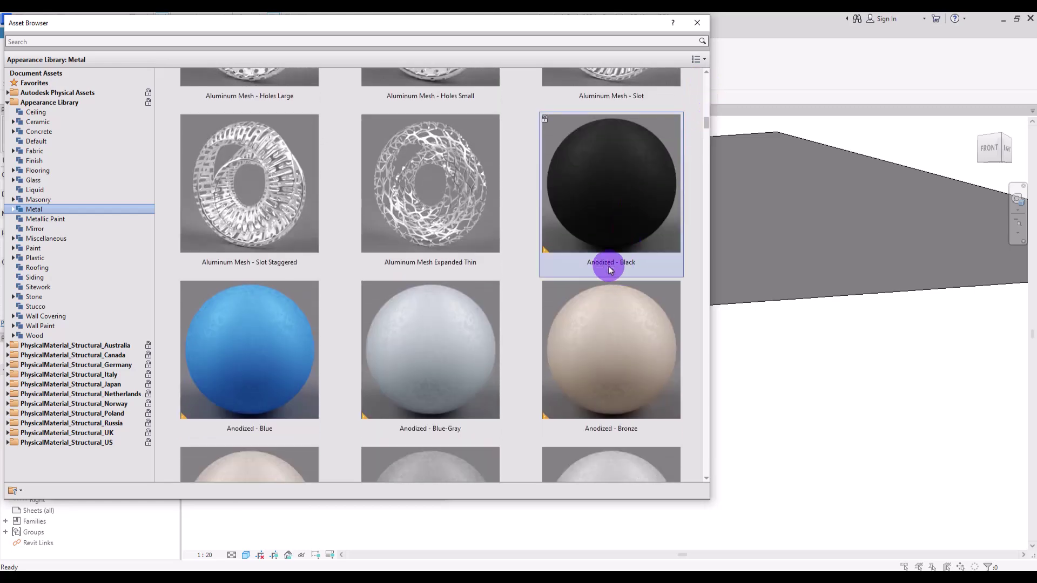
click(698, 23)
click(344, 135)
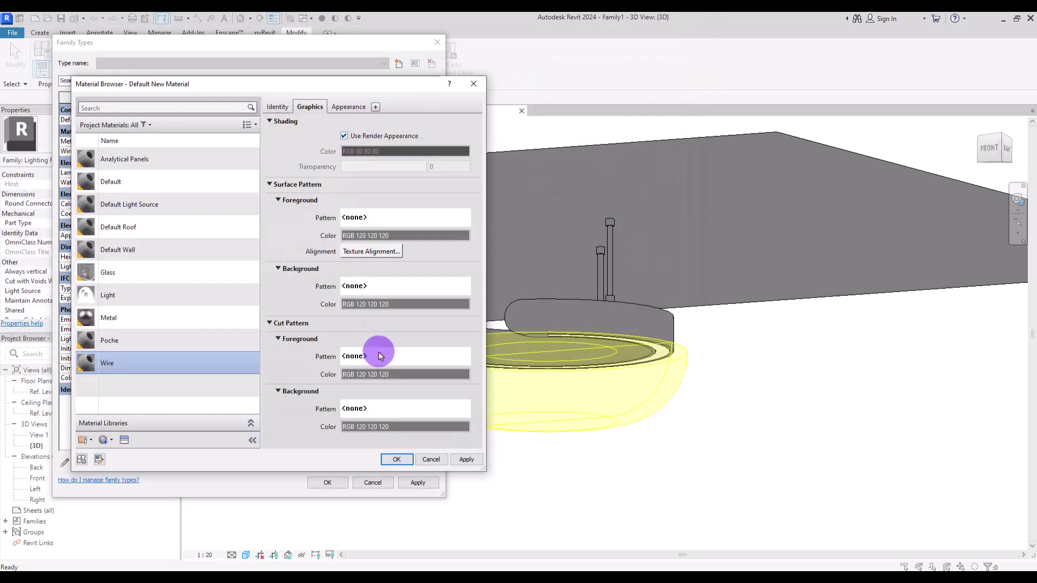
click(397, 459)
click(332, 482)
Place a Ceiling Light fixture on the kitchen ceiling in the 3D view of the project.
shift+middle_drag(463, 389, 686, 283)
click(405, 47)
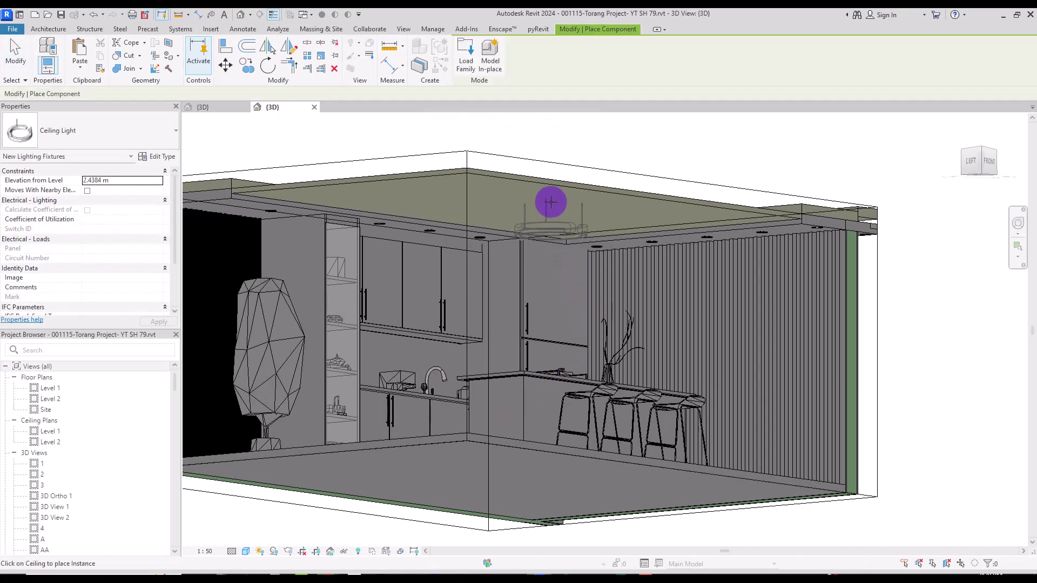
click(551, 202)
key(Escape)
key(Escape)
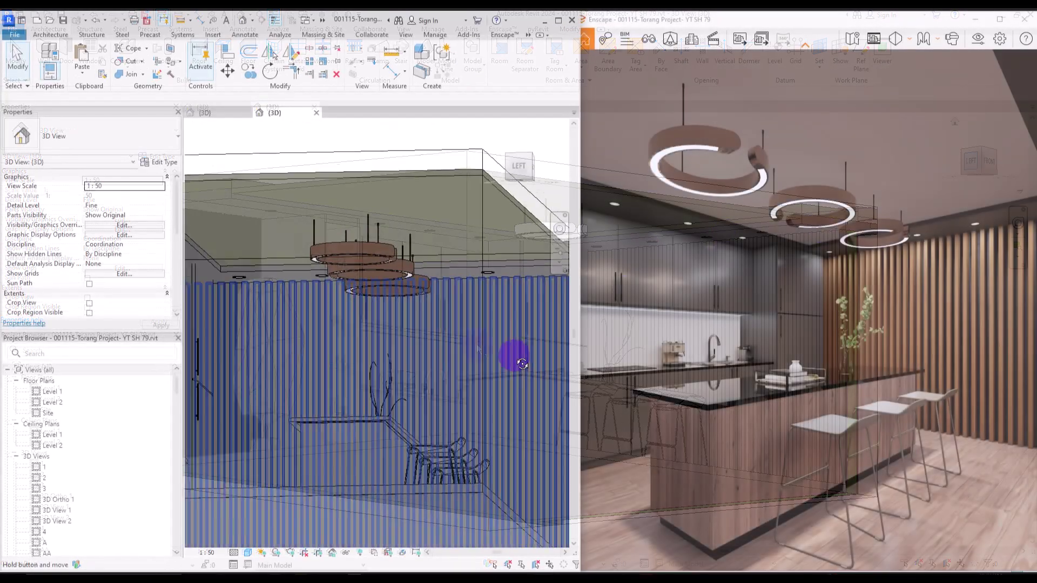
Set the Height type parameter of the Ceiling Light fixtures to 0.4 m.
shift+middle_drag(509, 354, 453, 354)
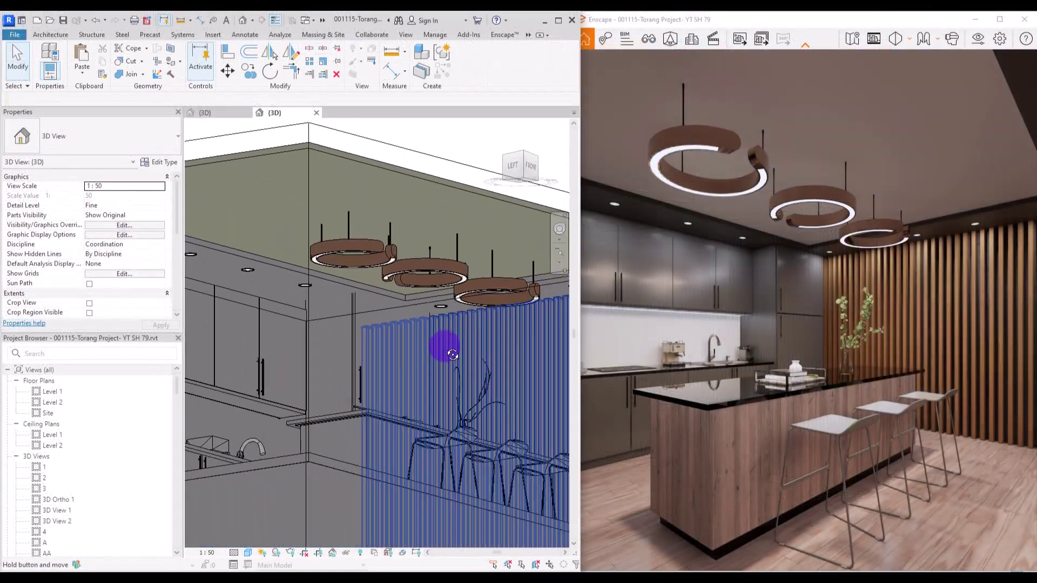
click(358, 244)
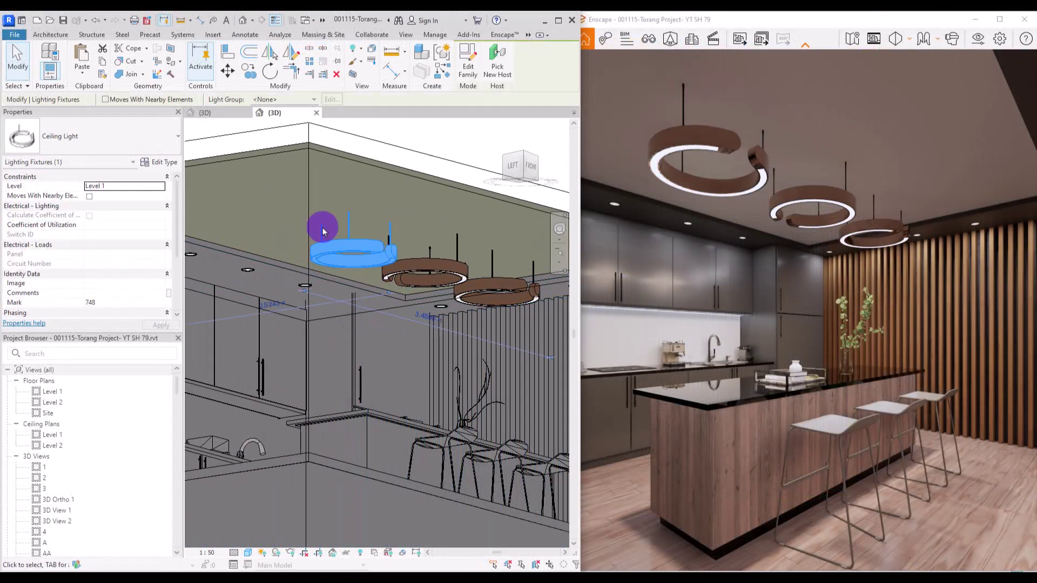
click(160, 162)
drag(361, 114, 195, 95)
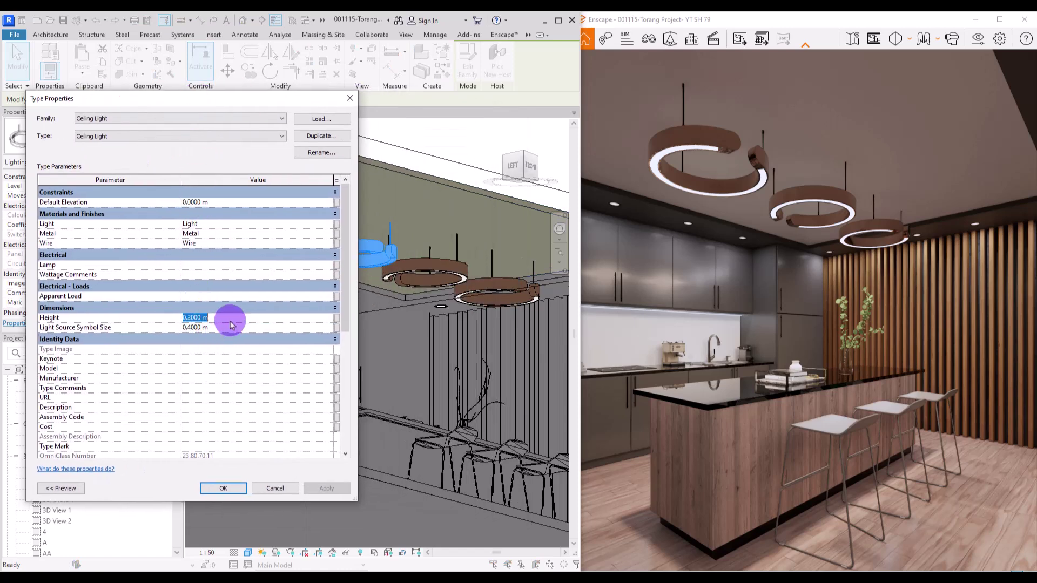
text(.4)
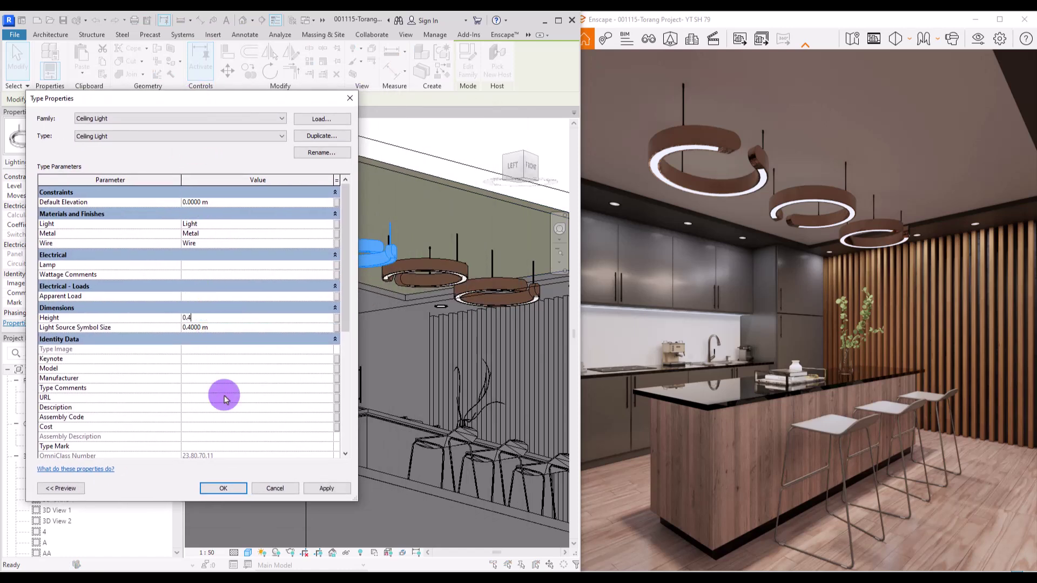
click(327, 489)
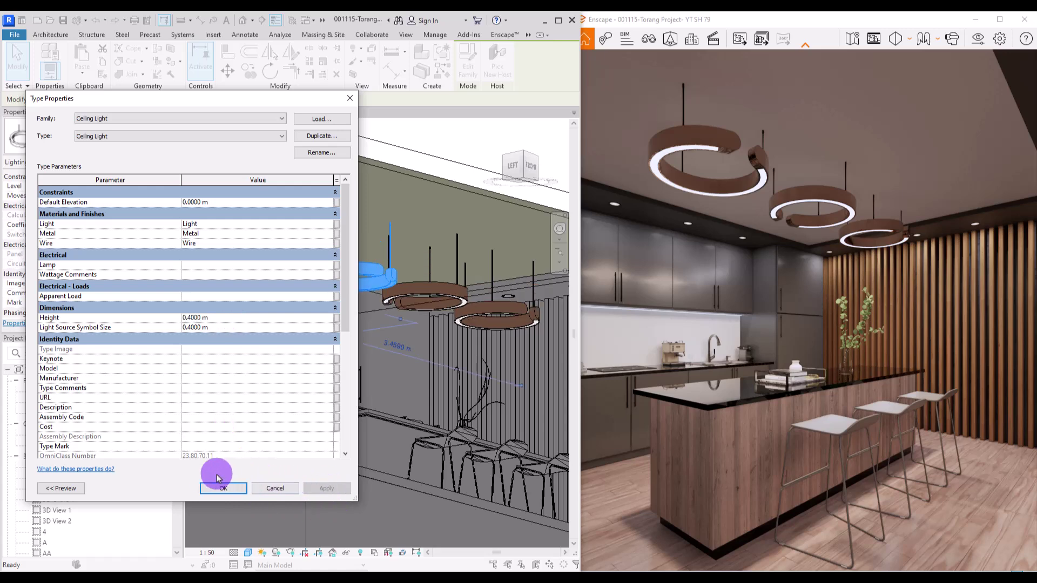
click(215, 492)
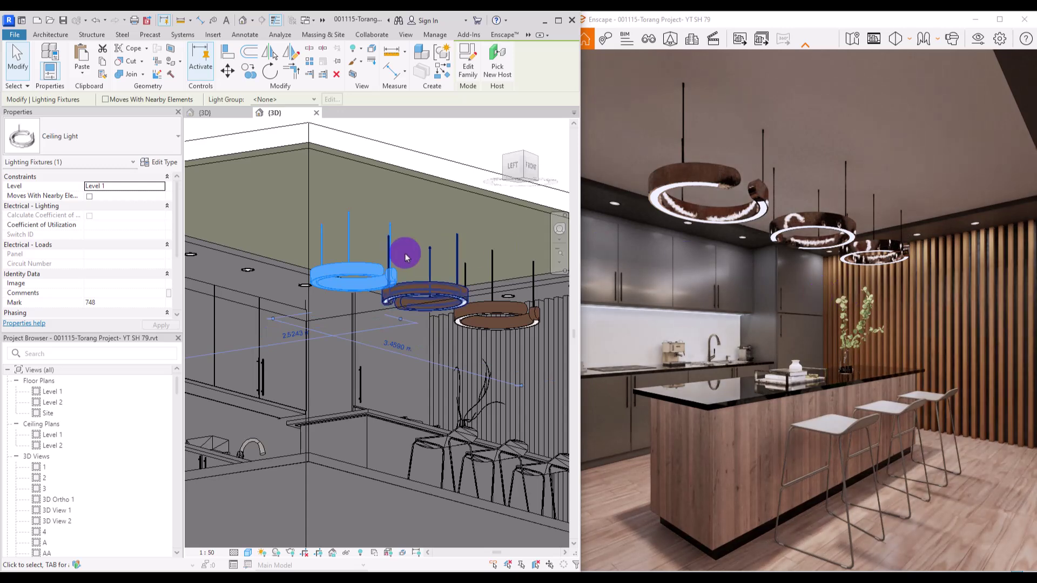
Set the Height type parameter of the Ceiling Light fixtures to 0.1 m.
click(158, 162)
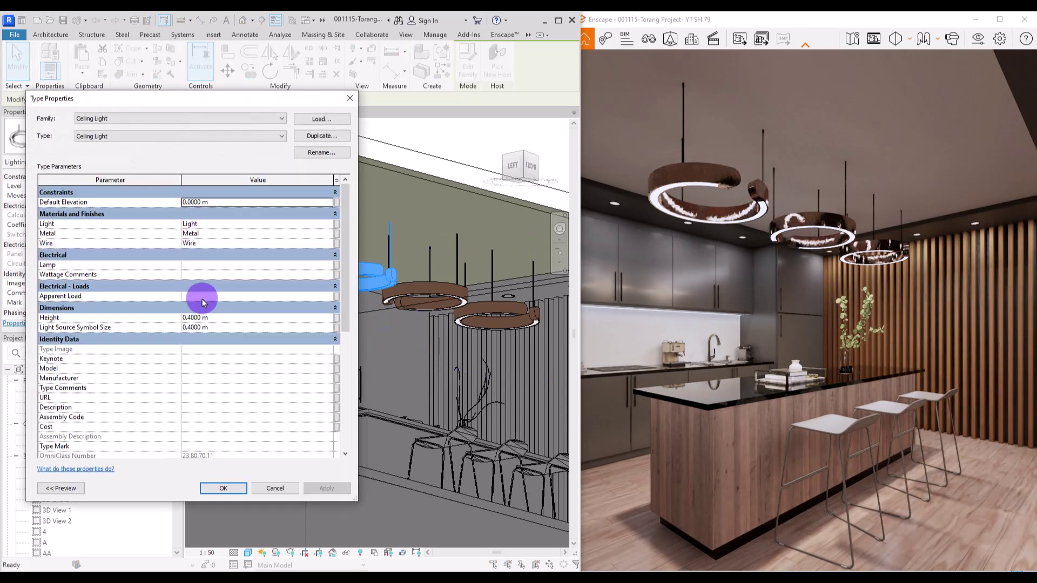
click(228, 319)
text(0.4)
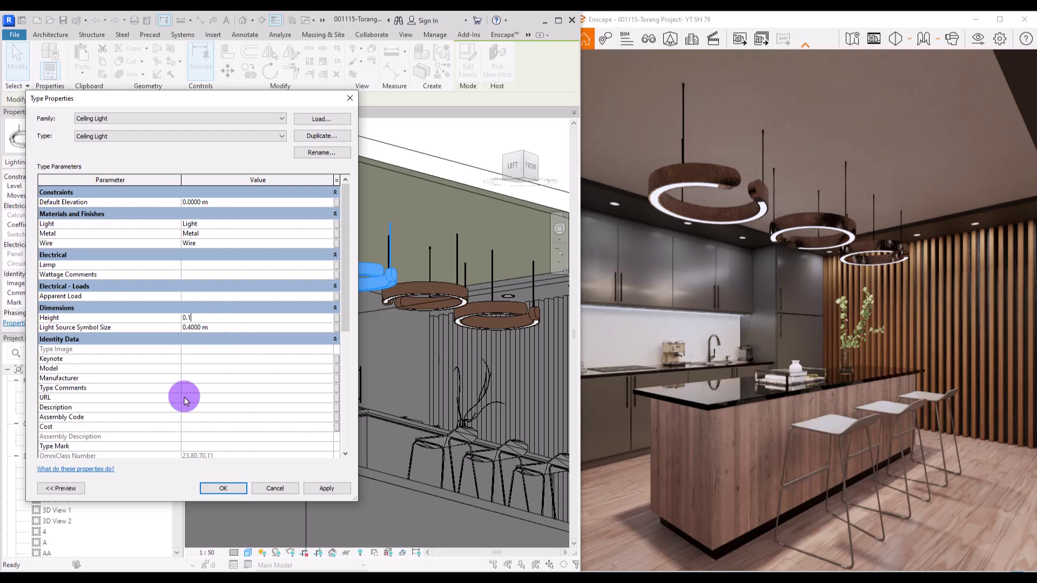
click(222, 488)
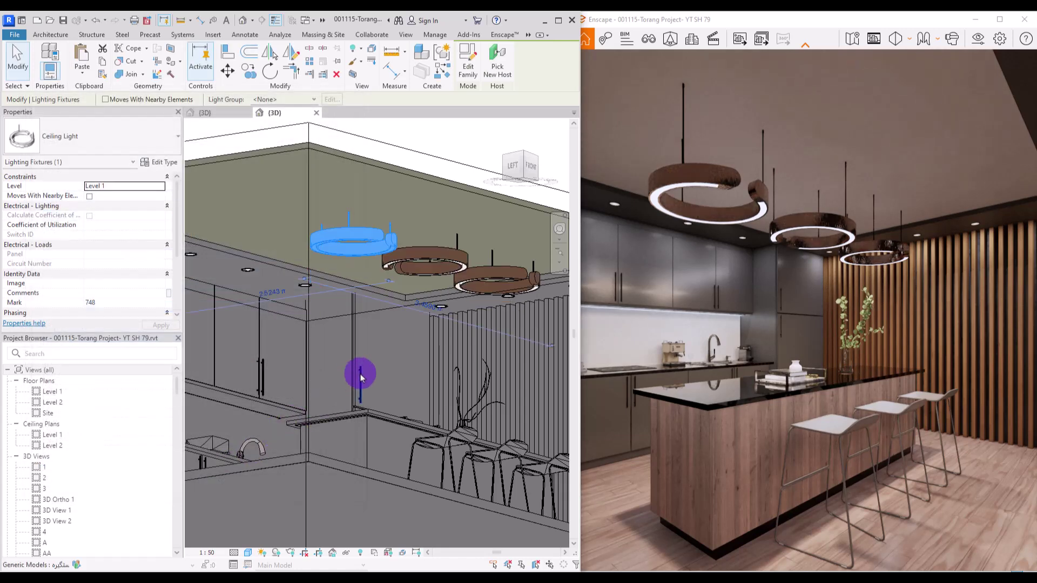
Change the two outer ring fixtures to the Ceiling Light 2 type.
click(383, 328)
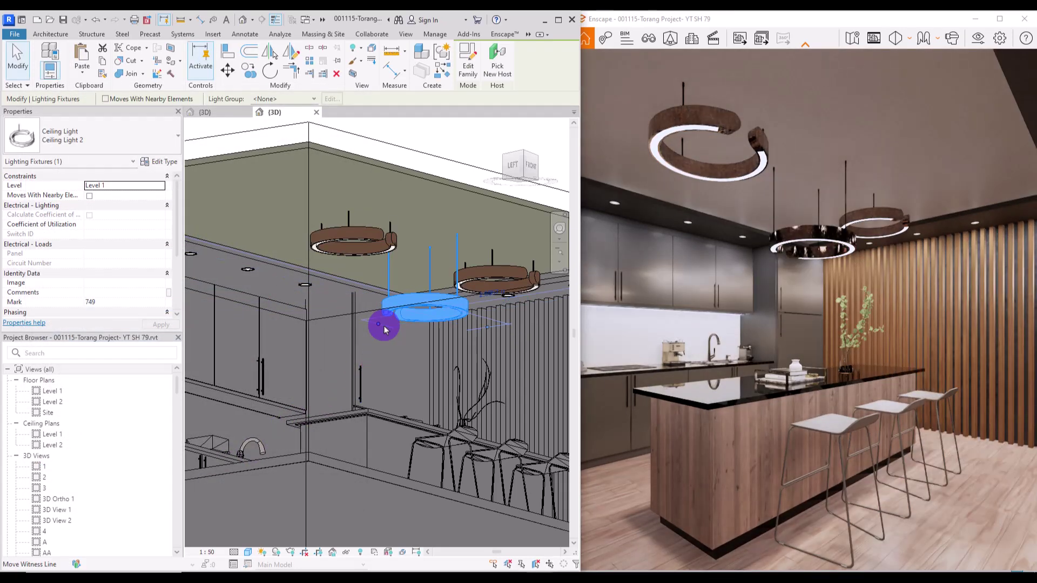
click(473, 144)
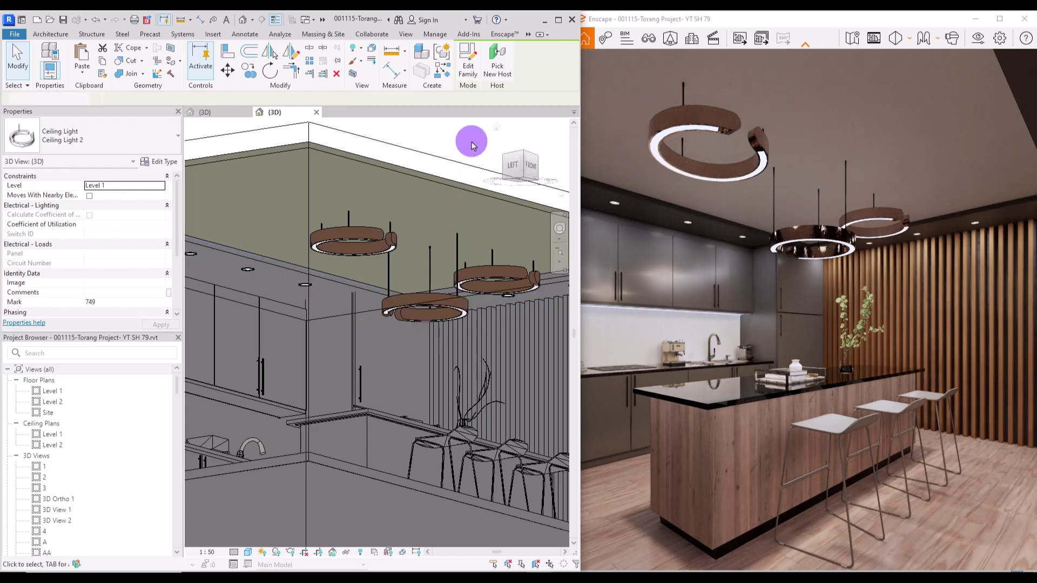
click(370, 240)
ctrl+click(493, 272)
click(88, 139)
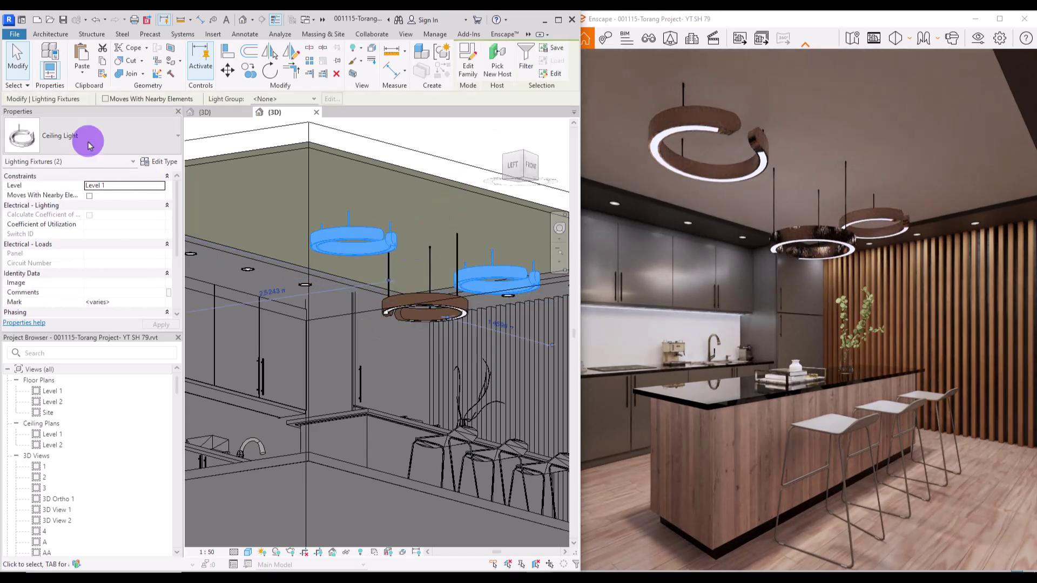
click(54, 210)
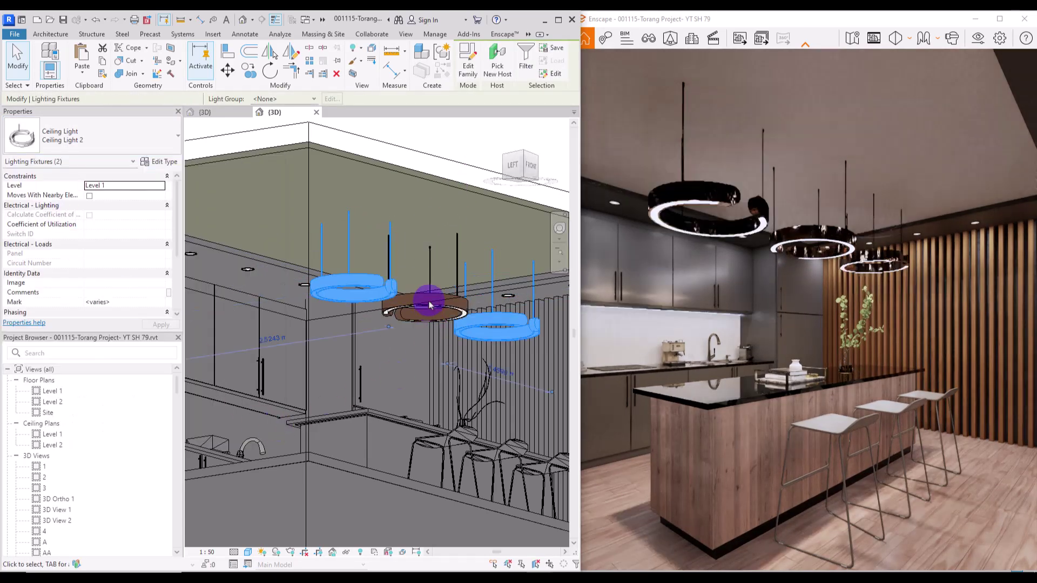
Switch the middle ring fixture to the Ceiling Light type and clear the selection.
click(429, 262)
click(97, 132)
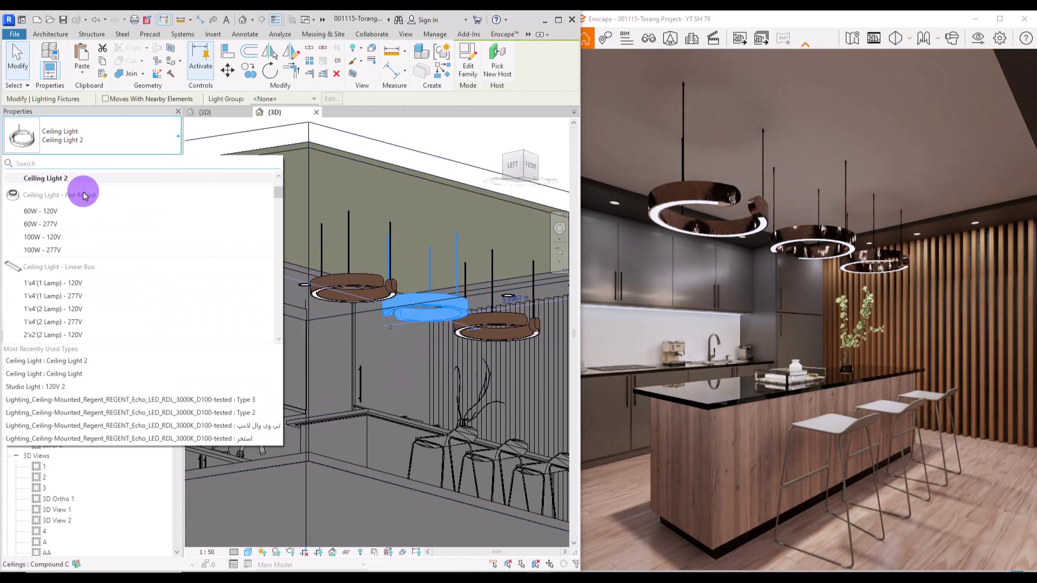
scroll(272, 200, up, 2)
click(262, 201)
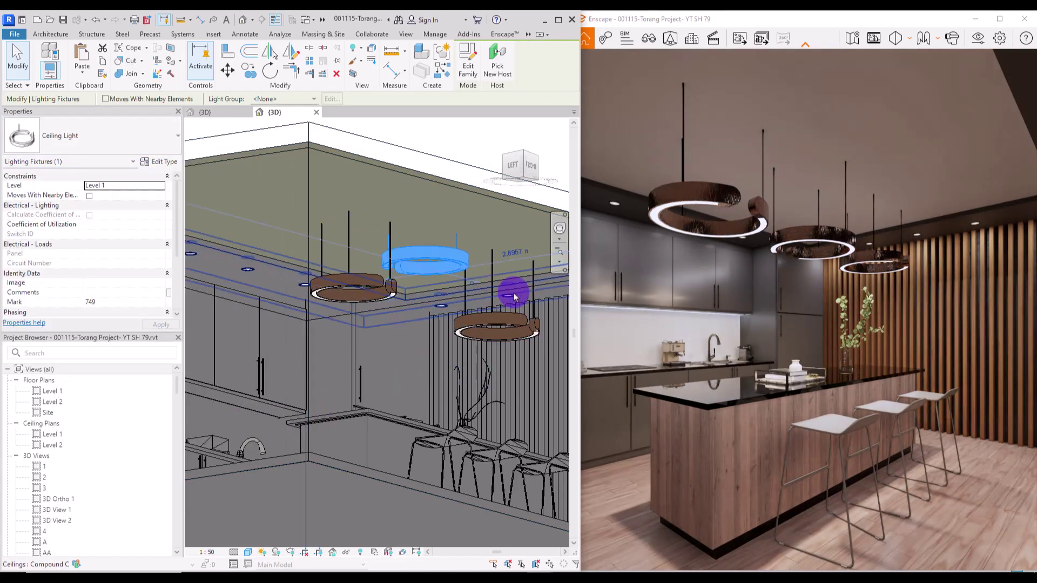
click(446, 133)
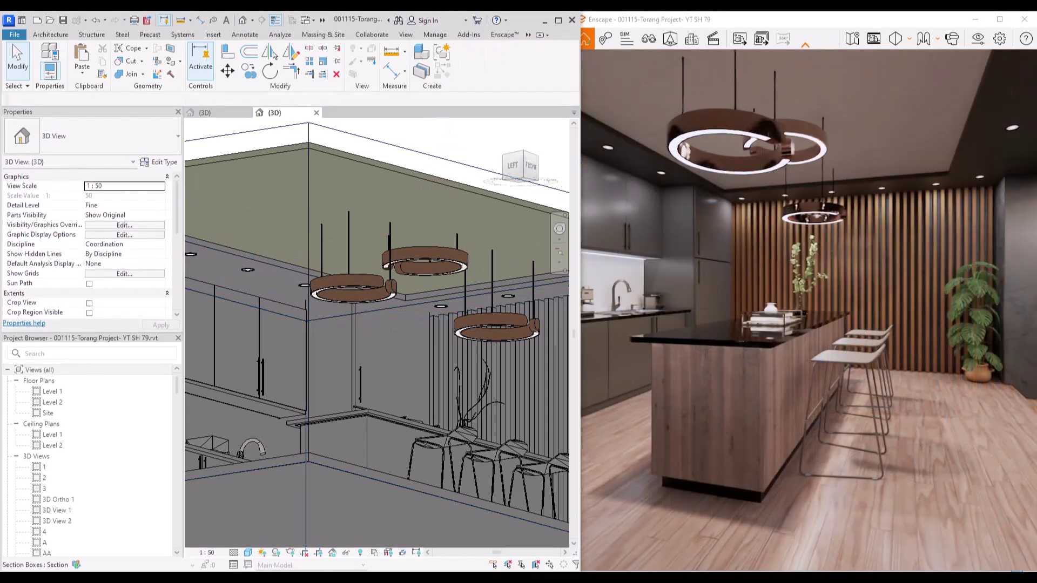